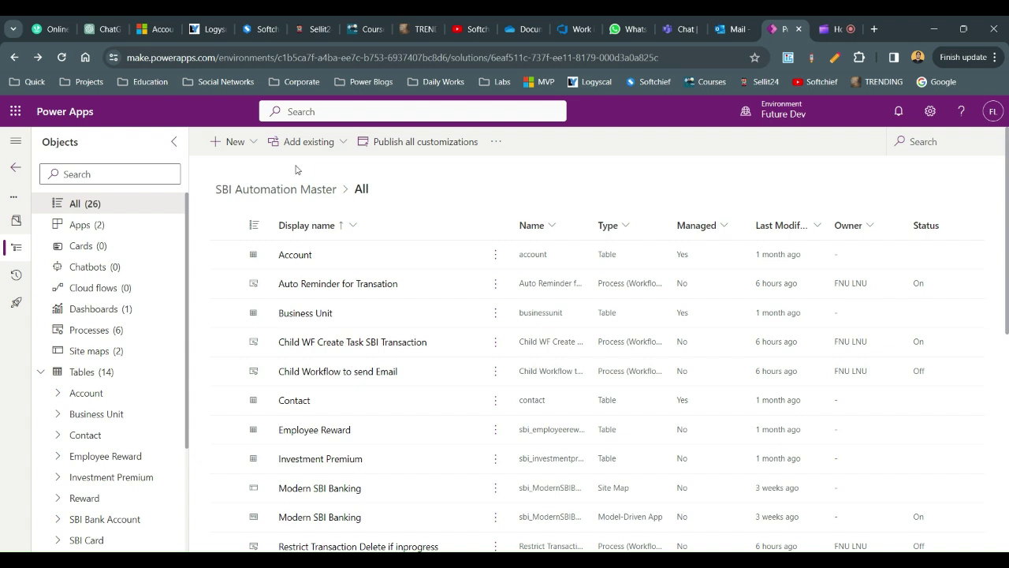
left_click(235, 142)
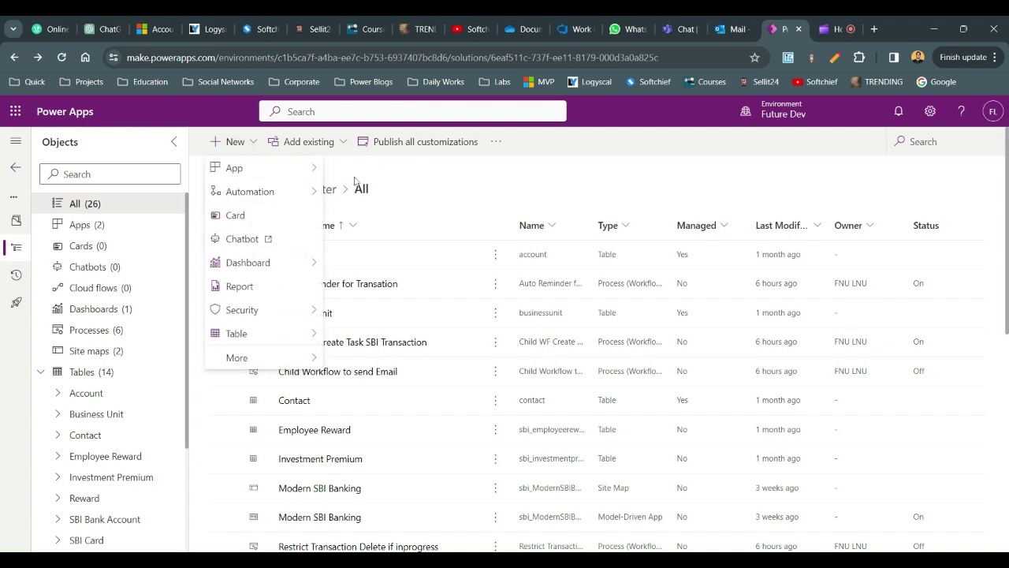
mouse_move(303, 191)
mouse_move(371, 263)
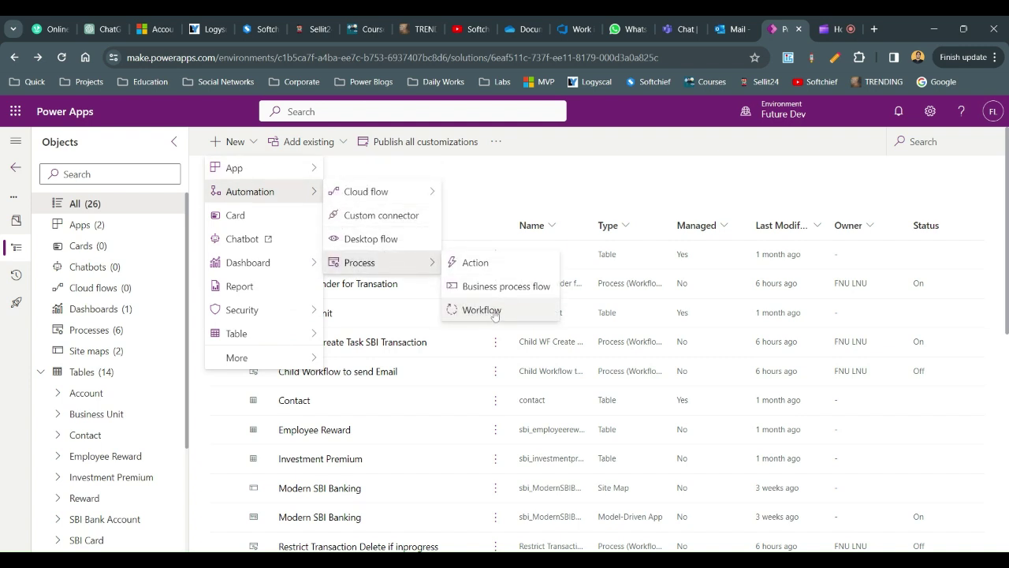
left_click(582, 193)
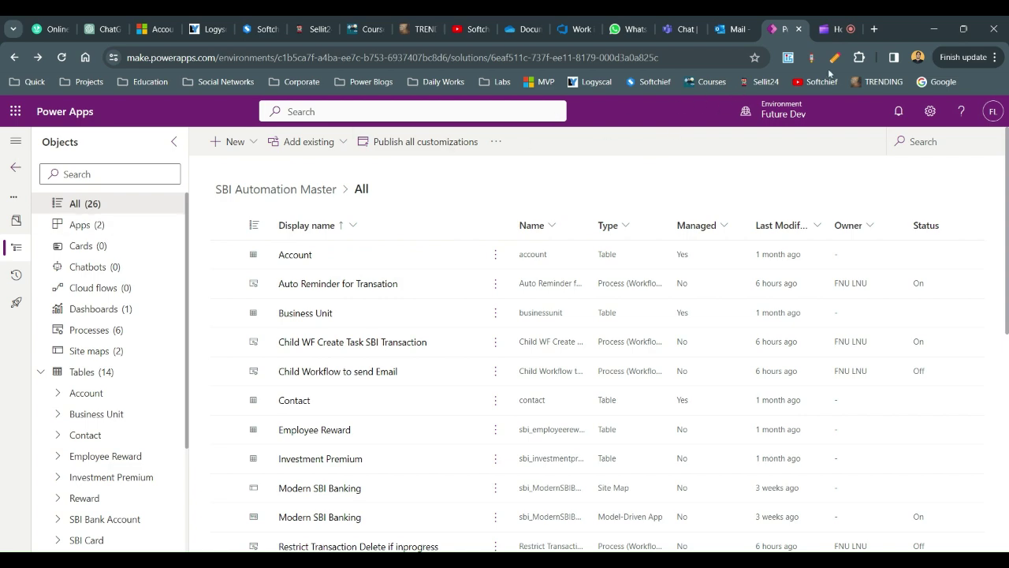
Step: Open the SBI Core Banking app in a new browser tab and view the 6k Debit record among the SBI Transactions
left_click(875, 29)
type("sbi")
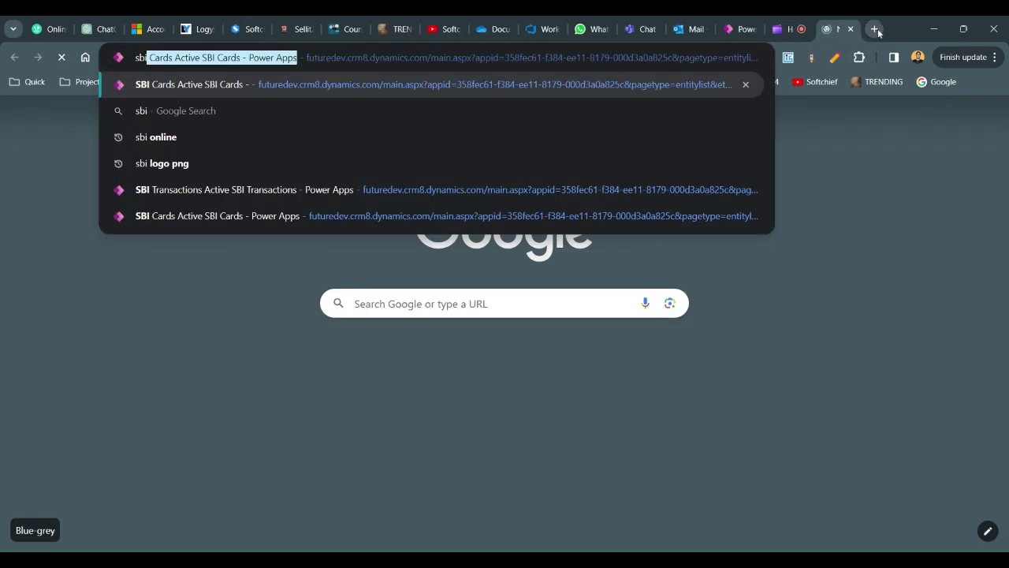
key("Return")
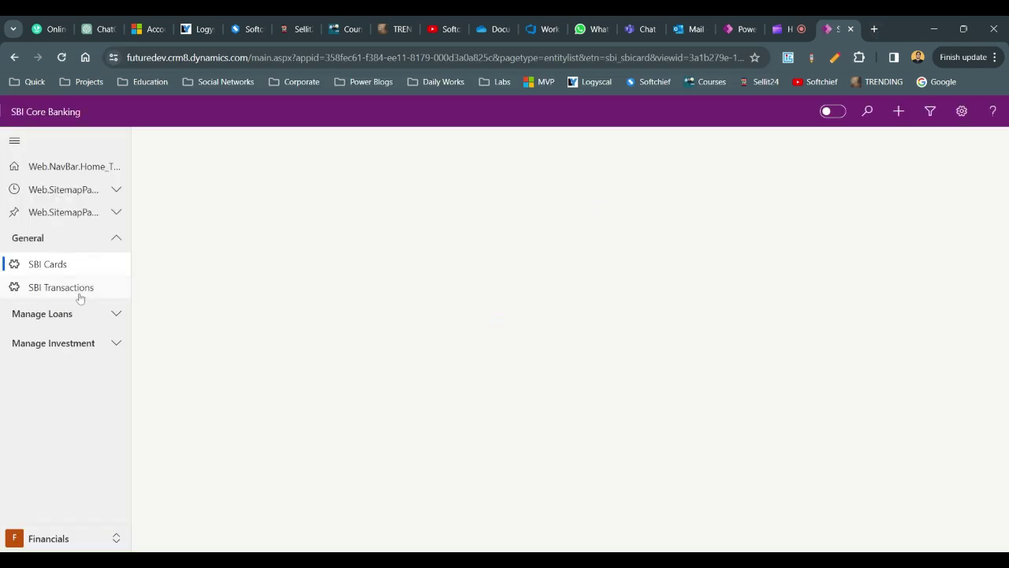
left_click(78, 297)
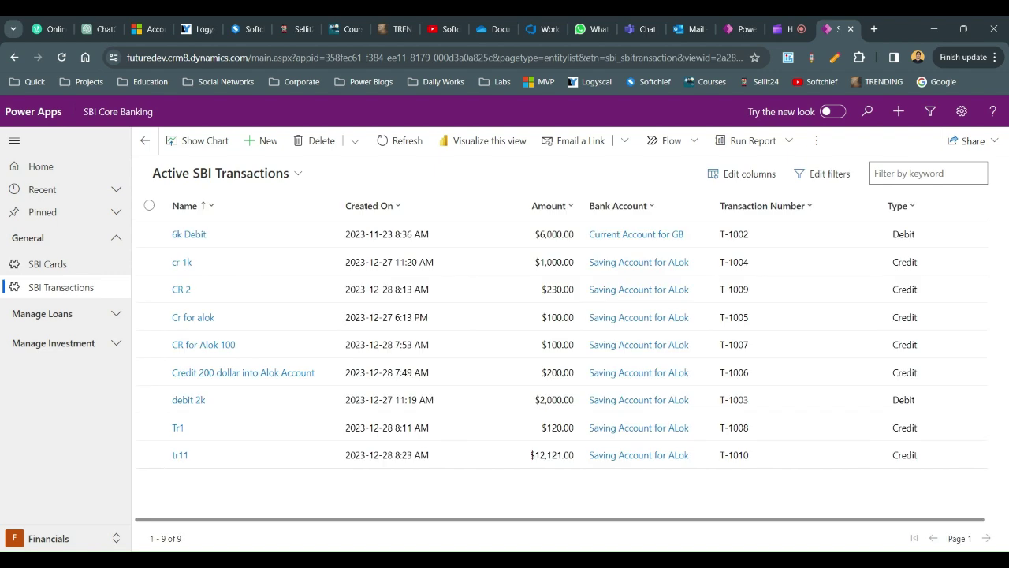
double_click(284, 235)
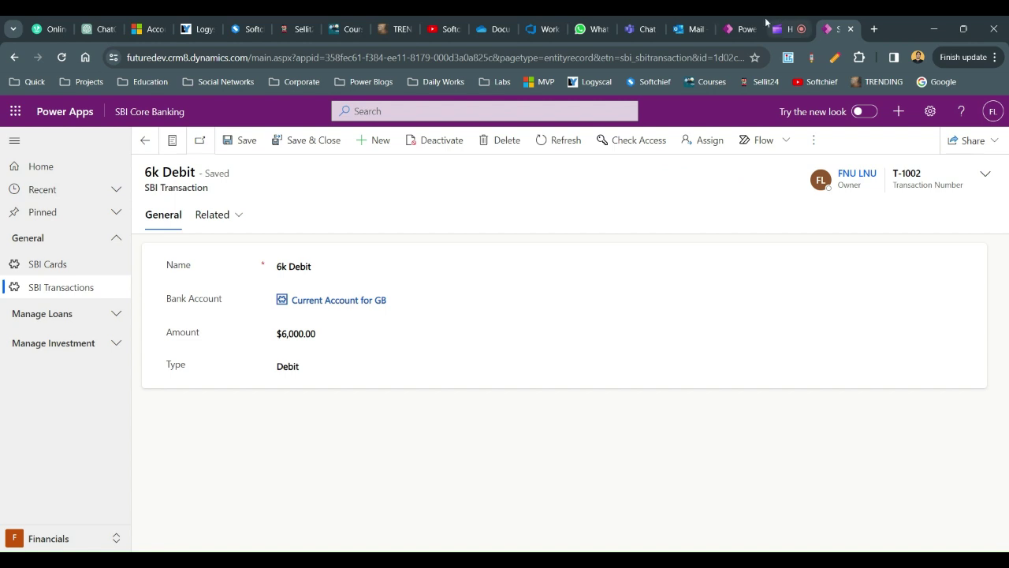
Step: Back in the SBI Automation Master solution, create a blank background workflow named "Reminder Transaction Process - Recursive" for the SBI Transaction table
left_click(742, 28)
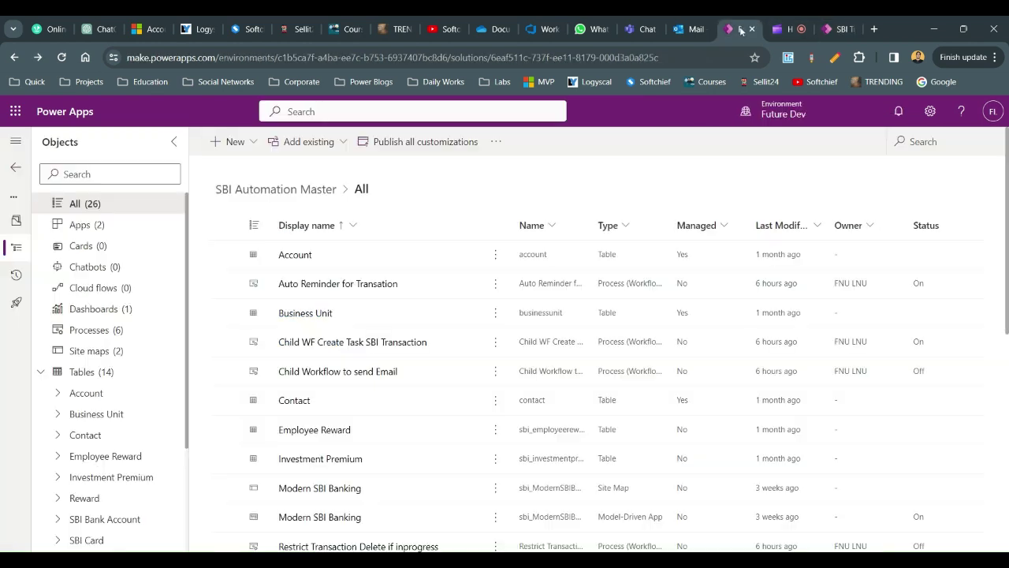
left_click(231, 141)
mouse_move(292, 195)
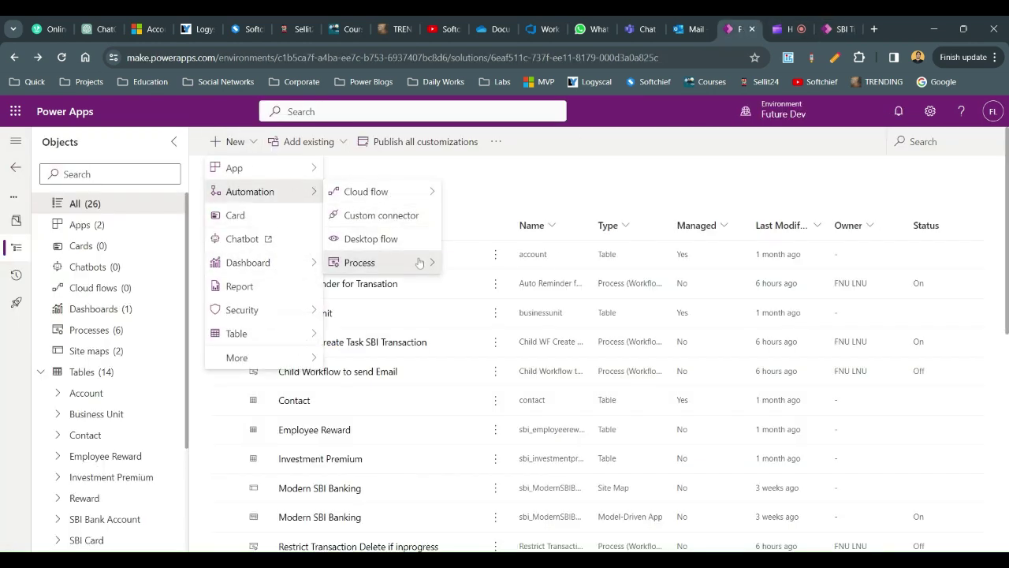
mouse_move(416, 263)
left_click(482, 310)
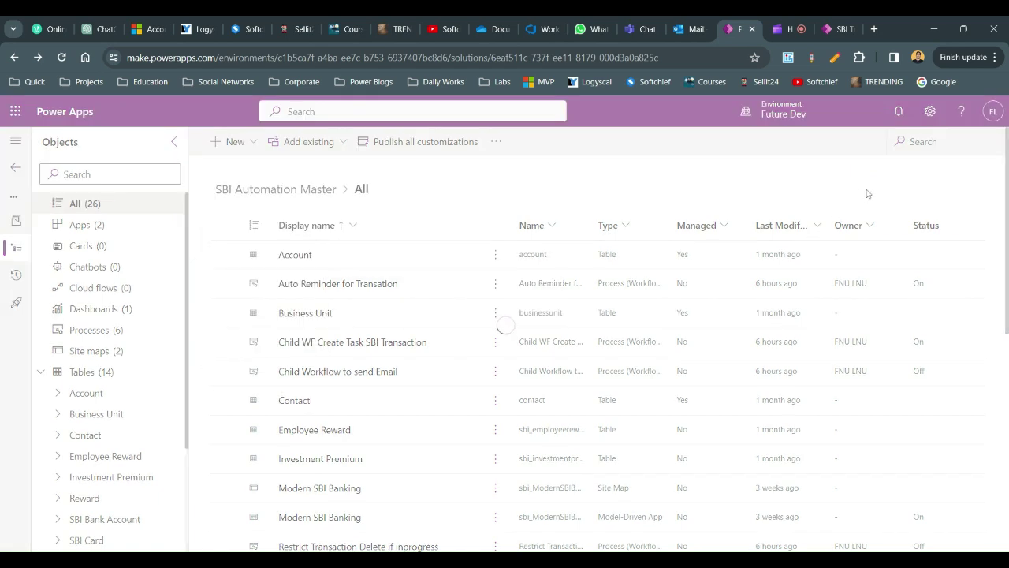
type("Reminder")
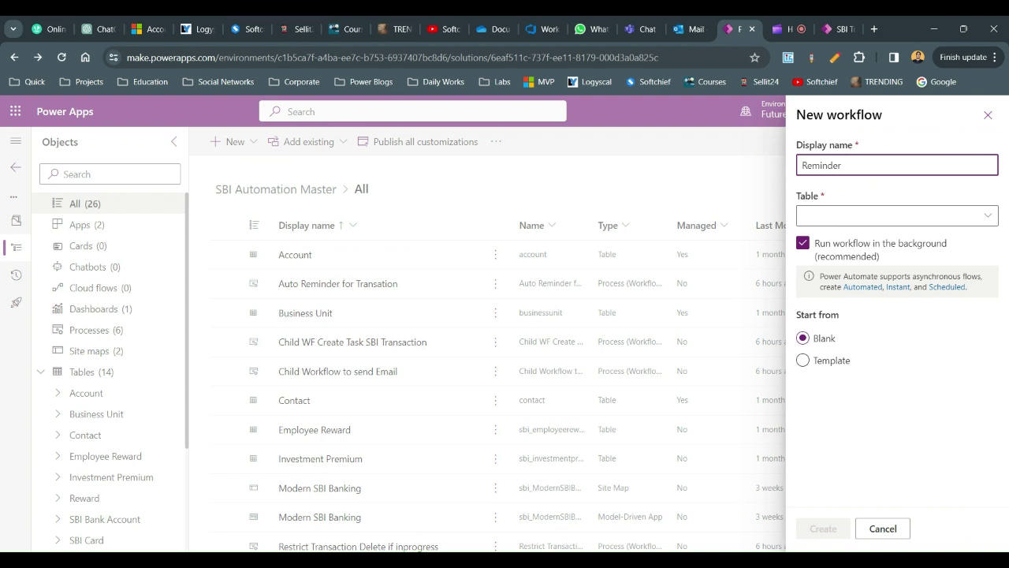
type(" Transaction Process - Res")
type("ursive")
key("Tab")
type("SBI Tr")
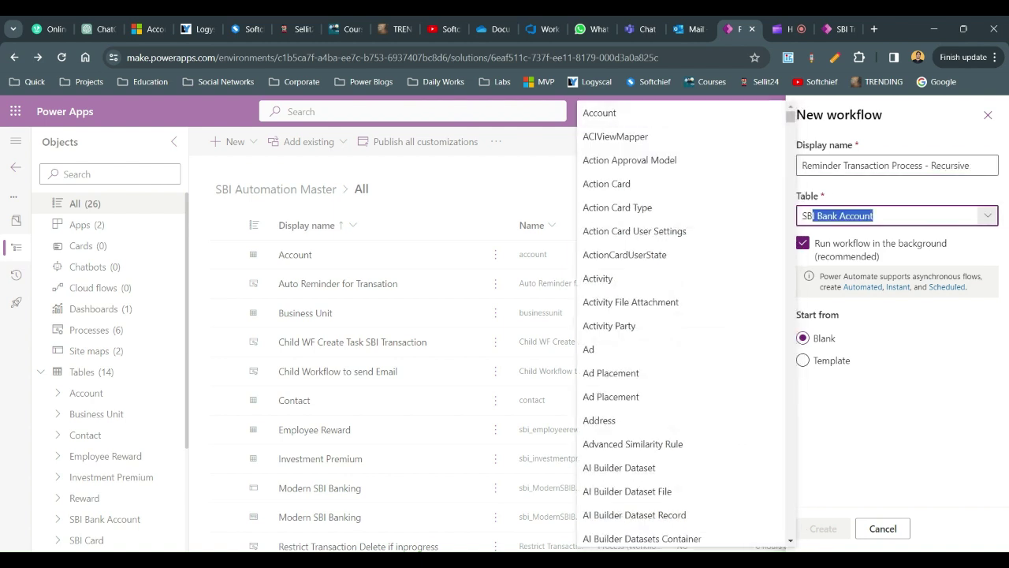
key("Tab")
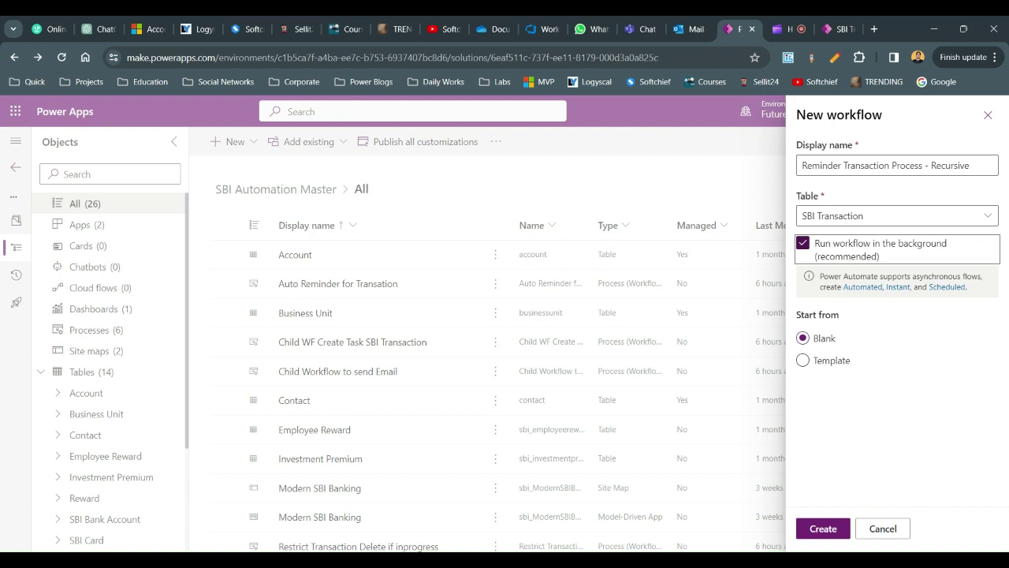
left_click(830, 530)
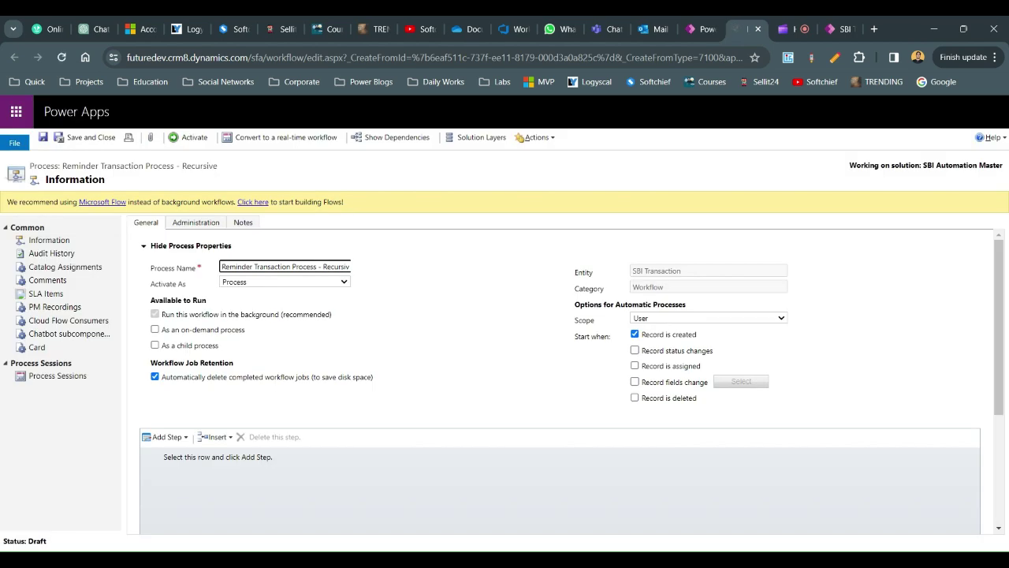
Step: Make the workflow available as a child process and change the scope of its automatic process options
left_click(155, 348)
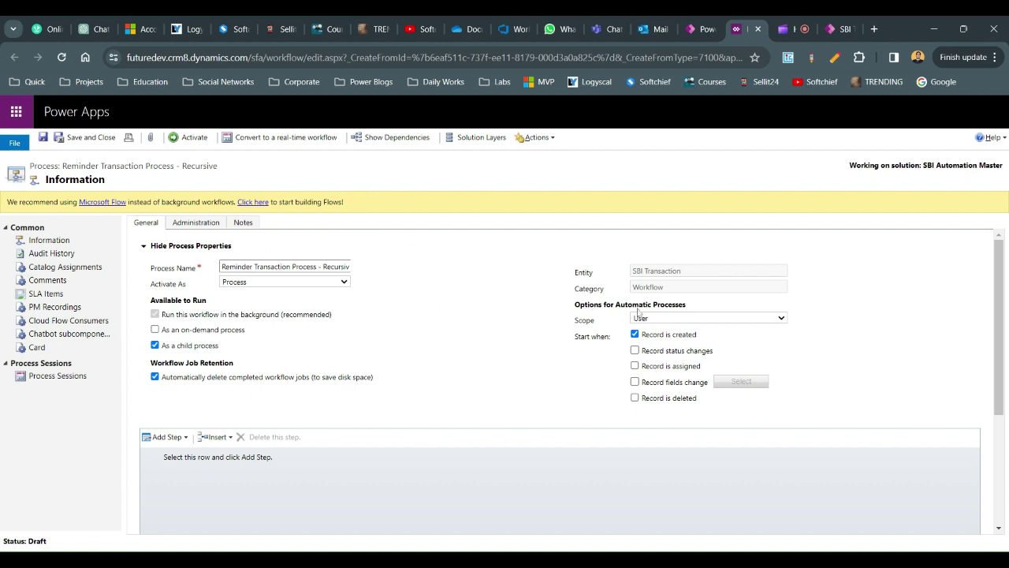
left_click(673, 319)
left_click(674, 365)
Step: Add a wait condition described "wait for 1 min" with a timeout of 1 minute after the SBI Transaction's Created On
scroll(902, 354, "down", 2)
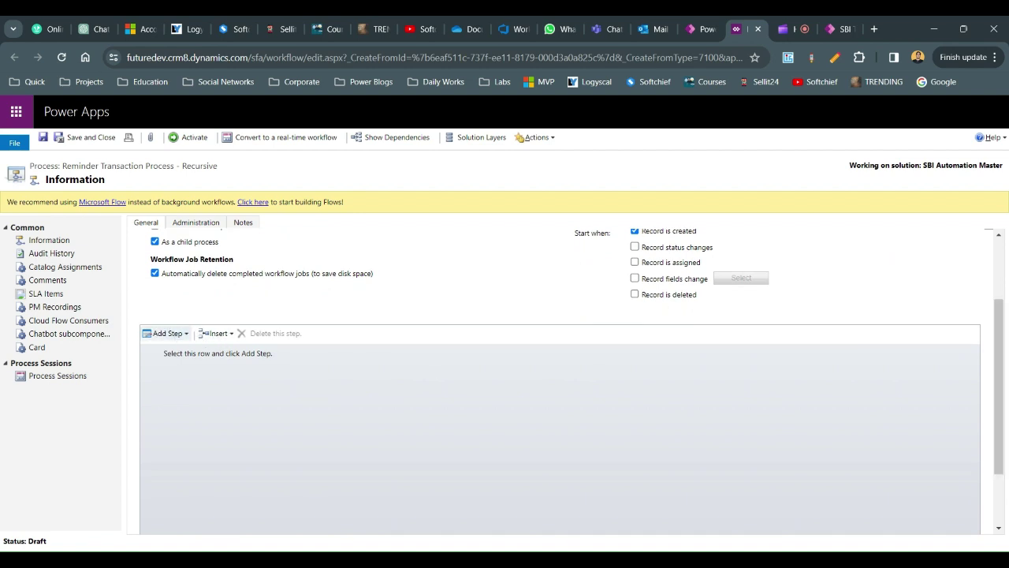
left_click(167, 332)
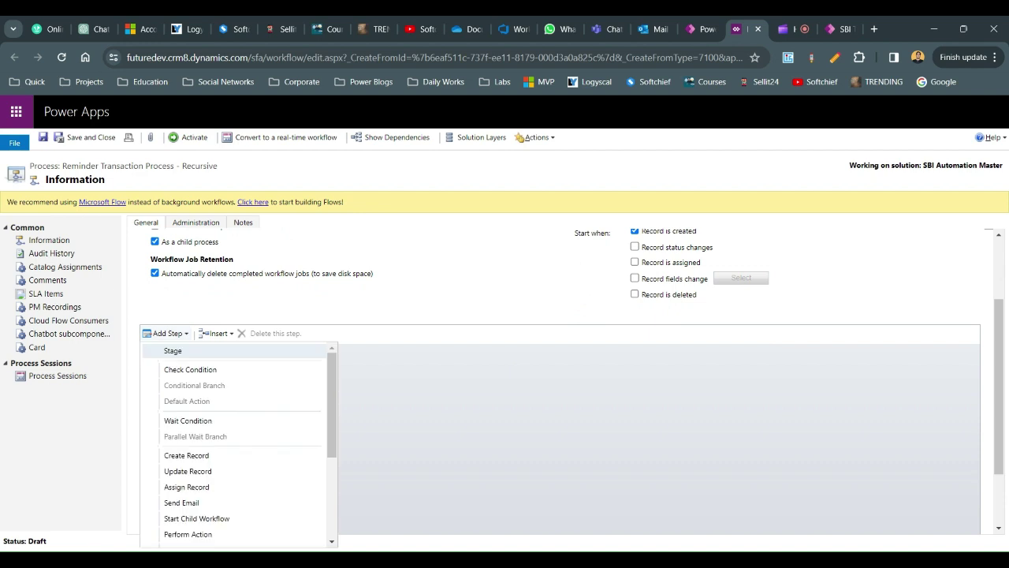
left_click(188, 420)
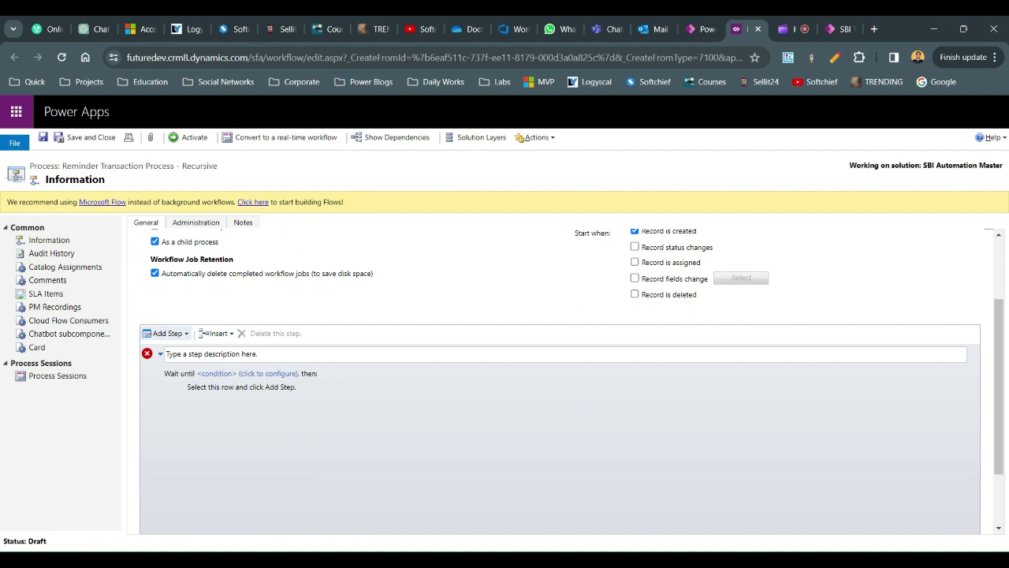
type("wait for ")
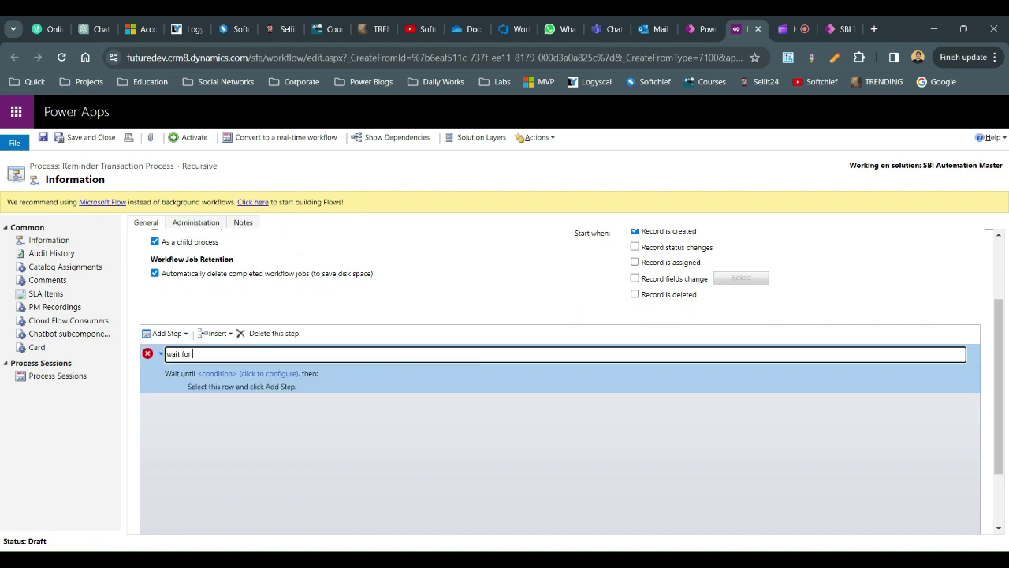
type("1 min")
left_click(233, 380)
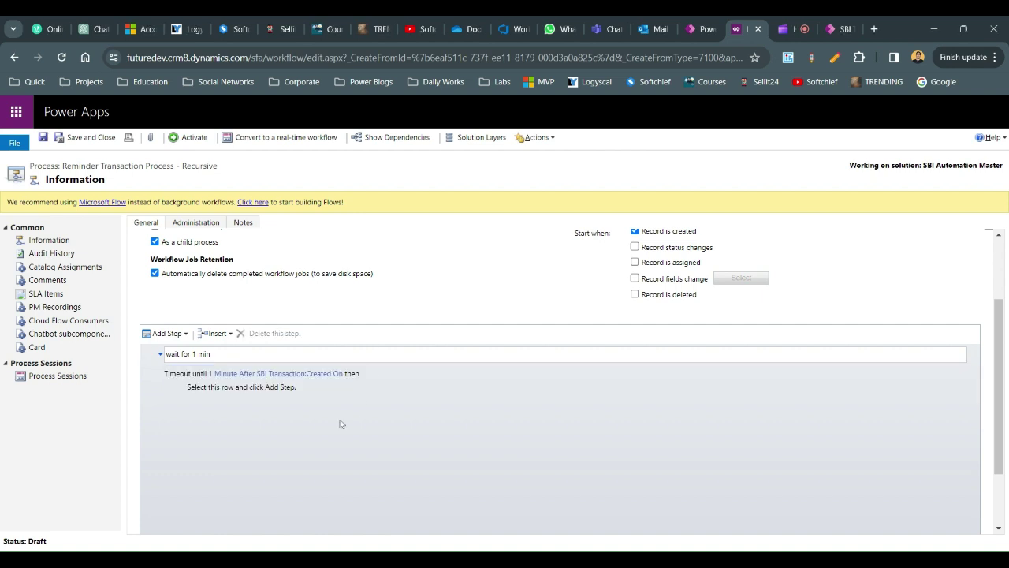
Step: Inside the timeout, add a check condition described "check the current status" testing whether the SBI Transaction's Status Reason equals Initiated
left_click(230, 388)
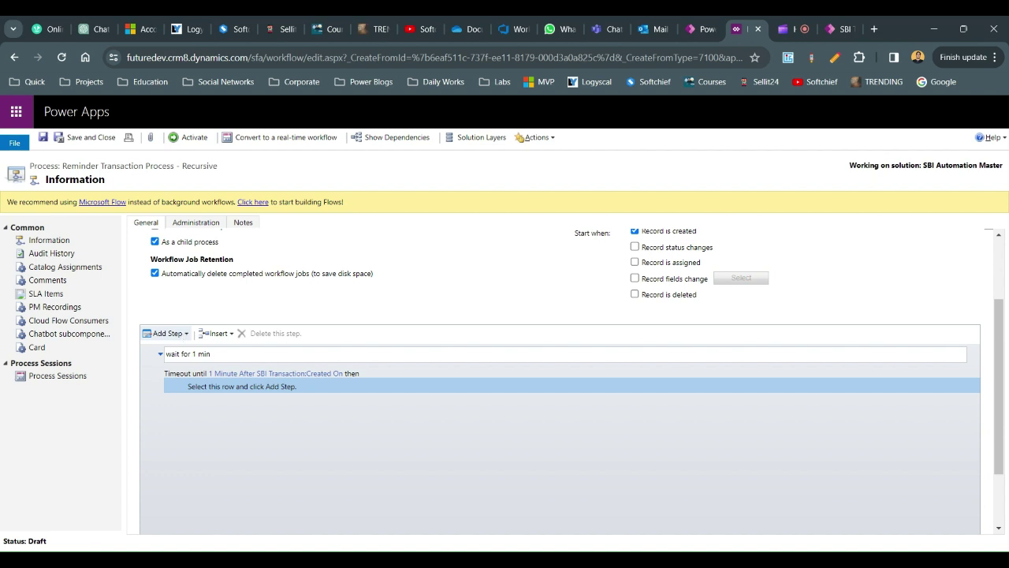
left_click(182, 335)
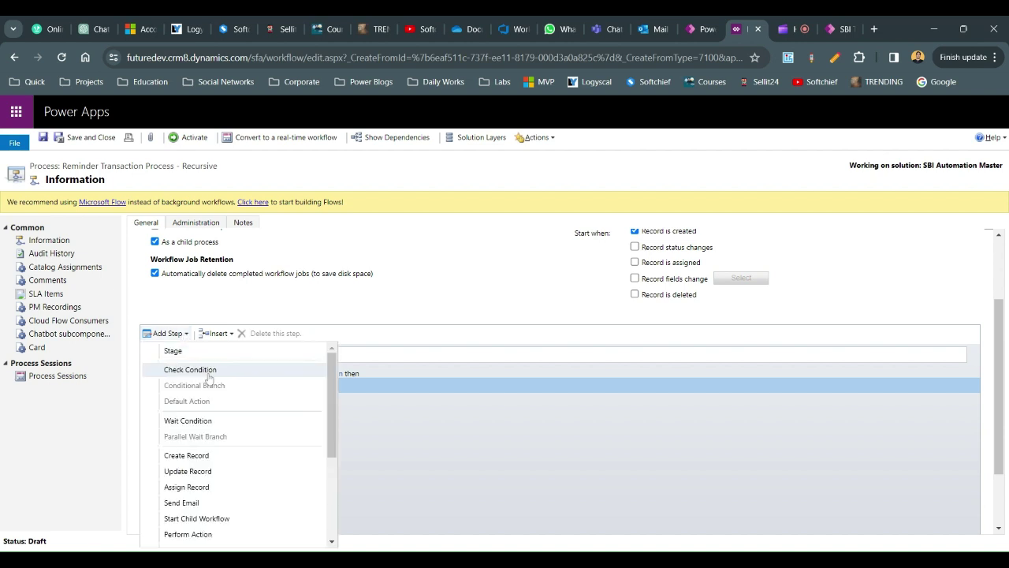
left_click(190, 370)
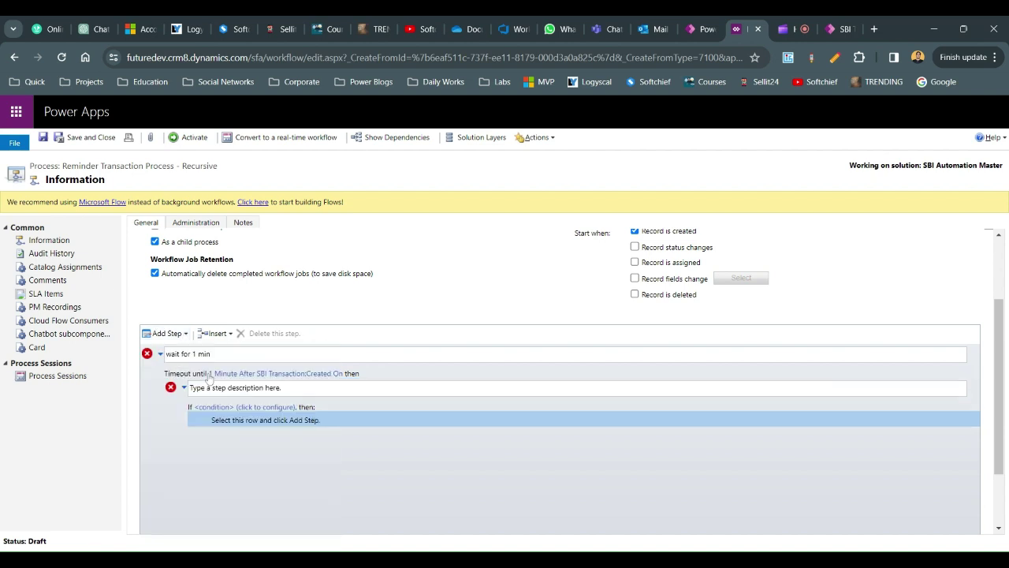
left_click(235, 387)
type("check the cu")
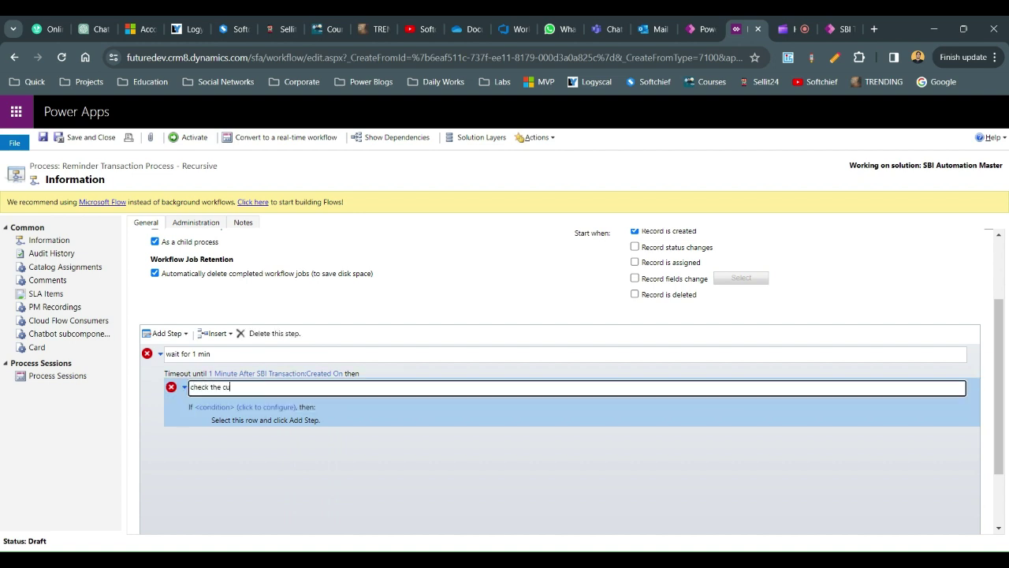
type("rrent status")
left_click(261, 409)
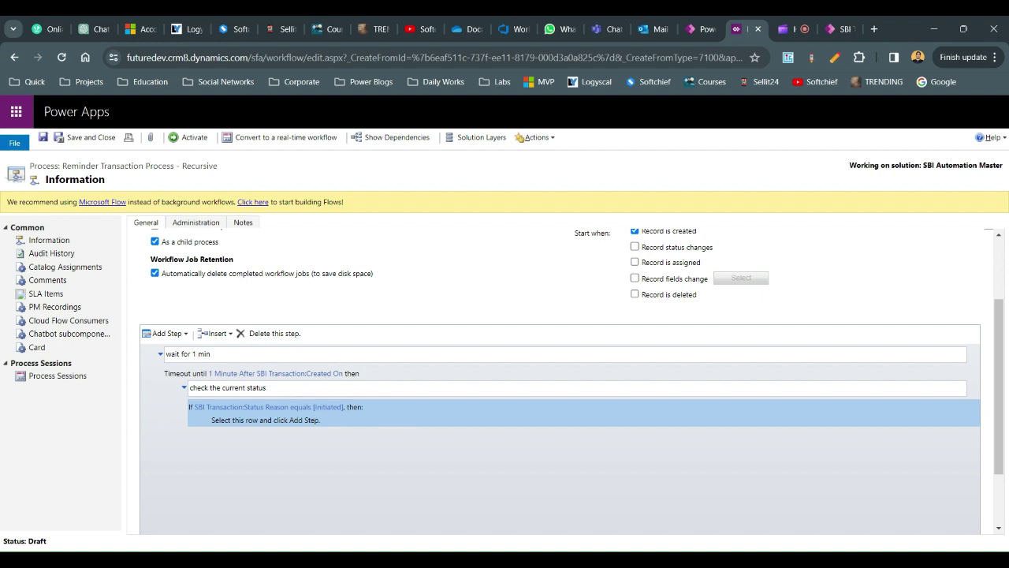
Step: Under the status check, add a Send Email step described "send email" that creates a new message, and open its properties
left_click(248, 423)
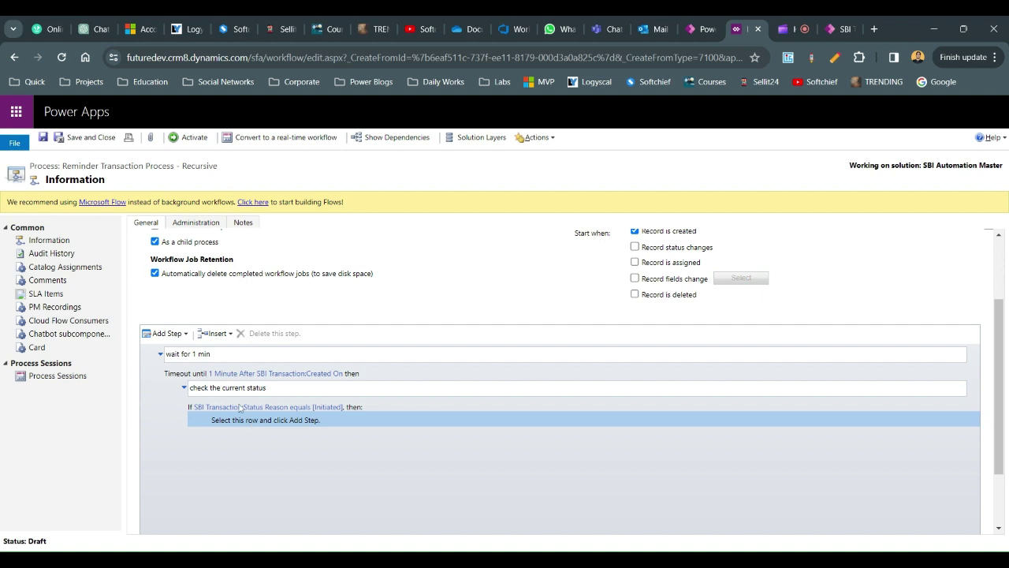
left_click(184, 335)
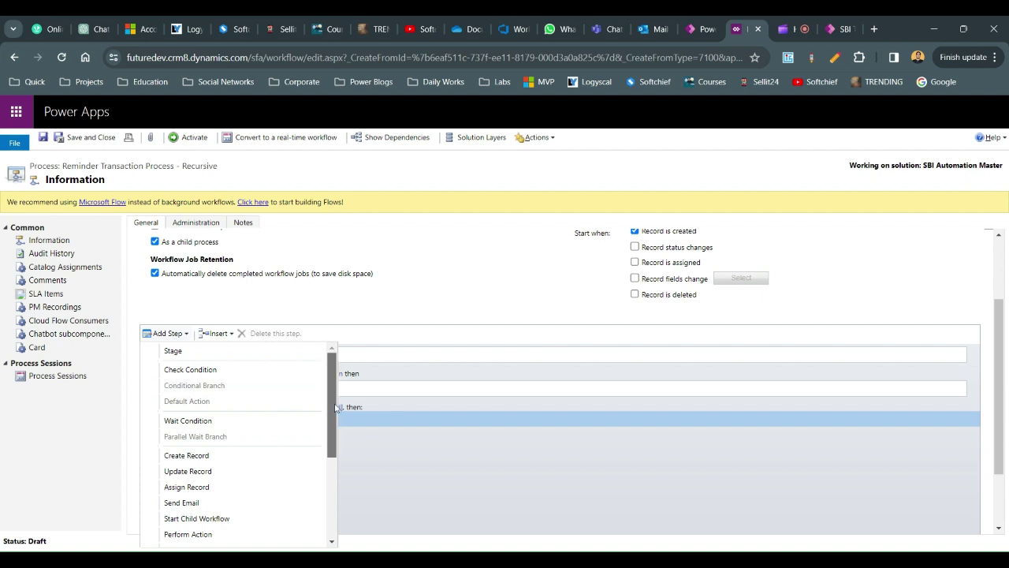
left_click_drag(338, 407, 335, 418)
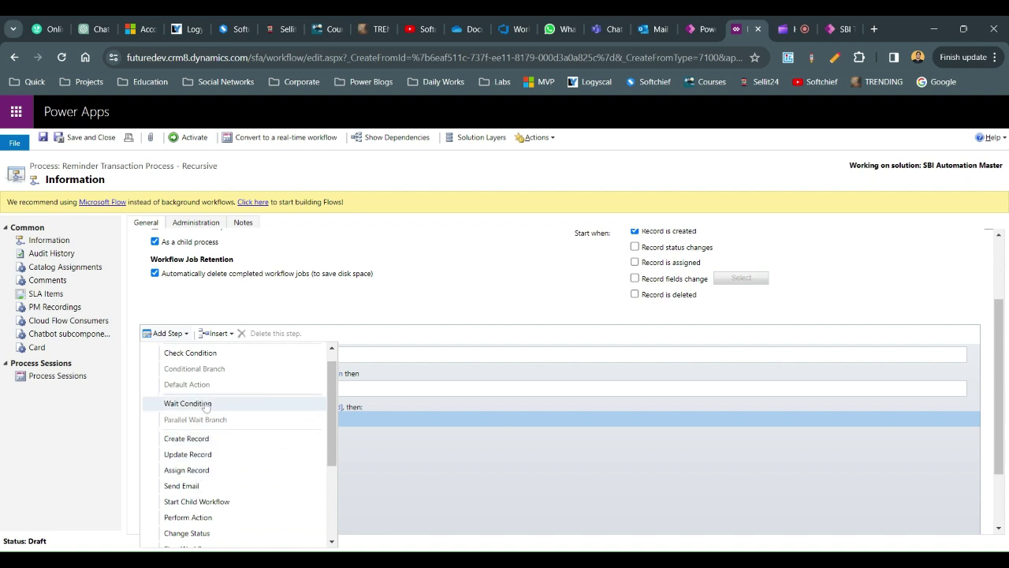
left_click(182, 486)
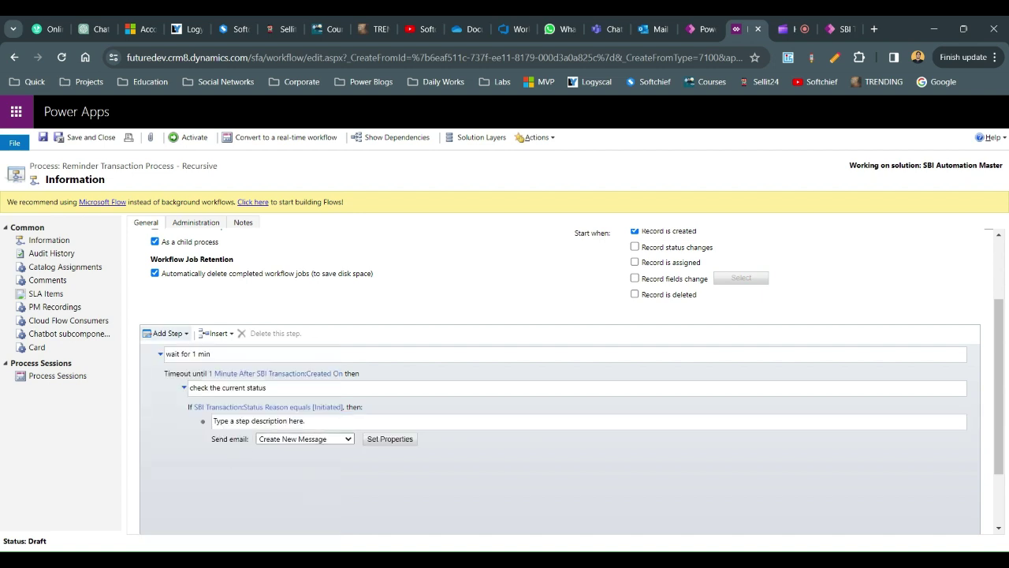
left_click(261, 420)
type("send email")
left_click(387, 444)
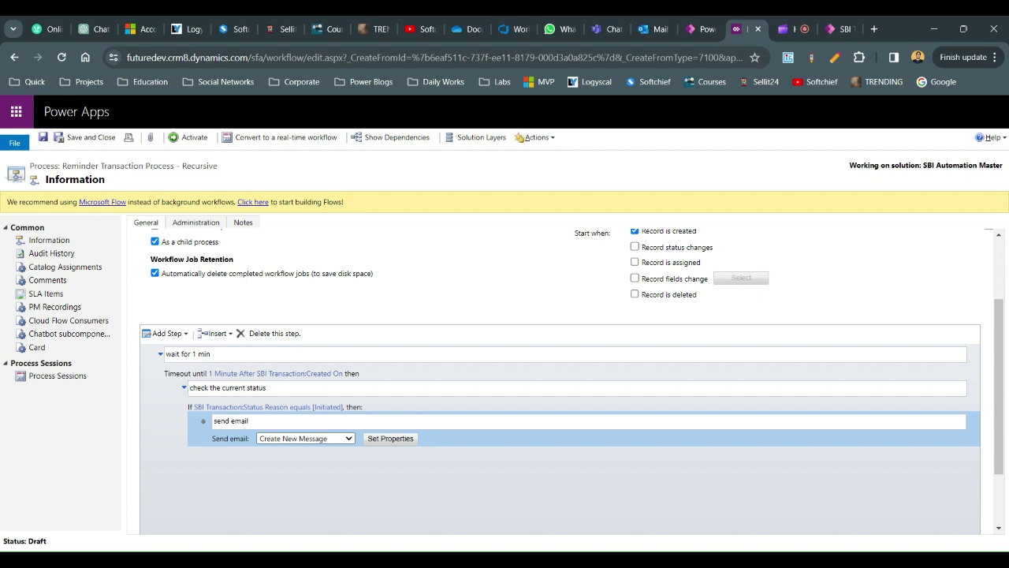
Step: Add a parallel wait branch to the "wait for 1 min" step, waiting until the SBI Transaction's Status Reason equals Initiated
left_click(166, 377)
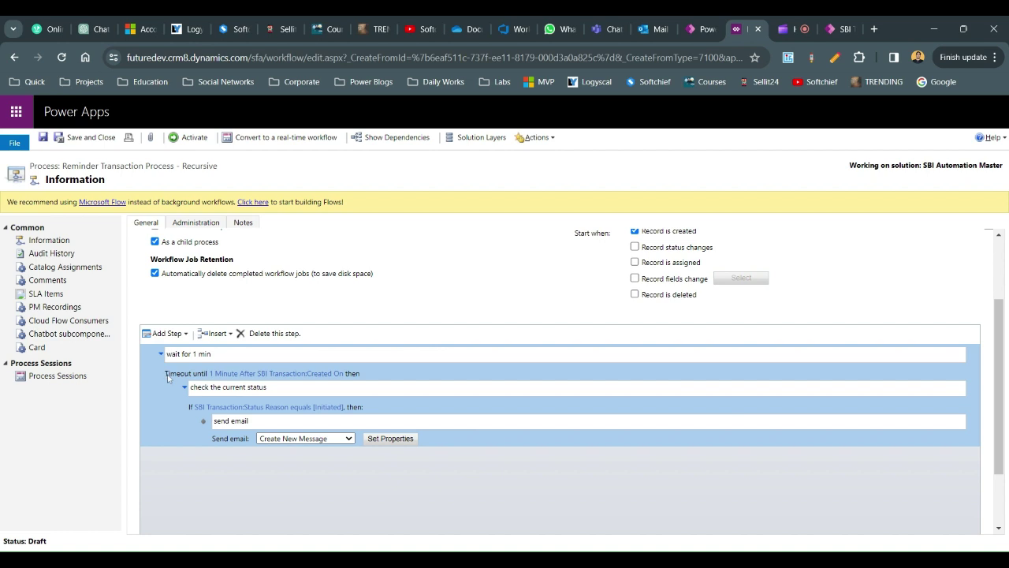
left_click(169, 377)
left_click(167, 333)
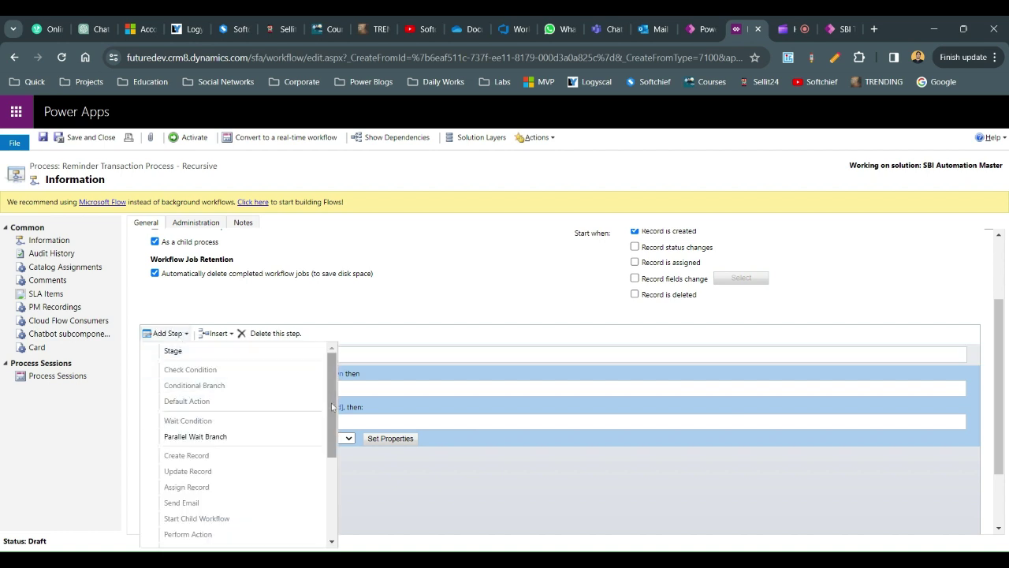
left_click(221, 439)
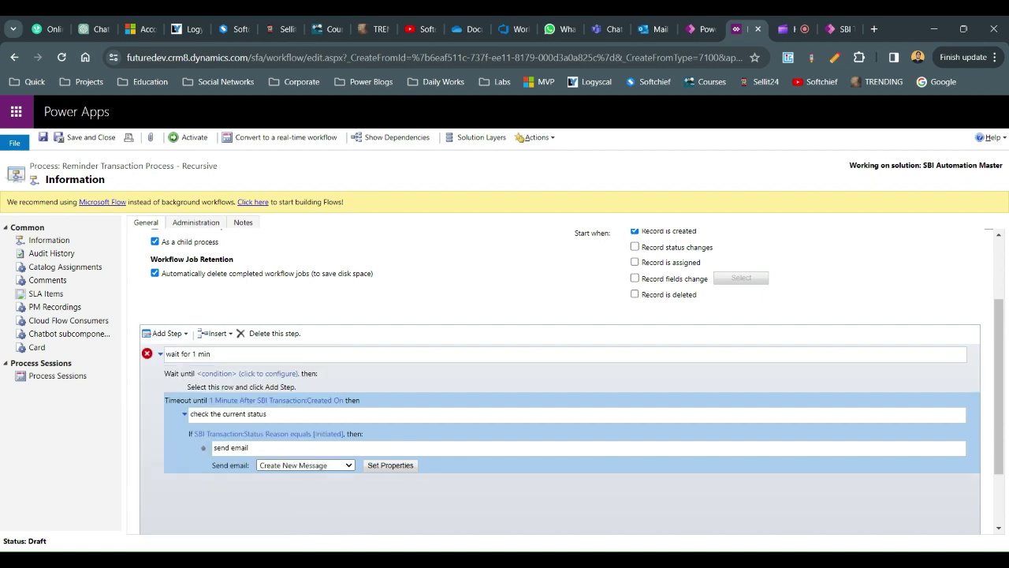
left_click(188, 378)
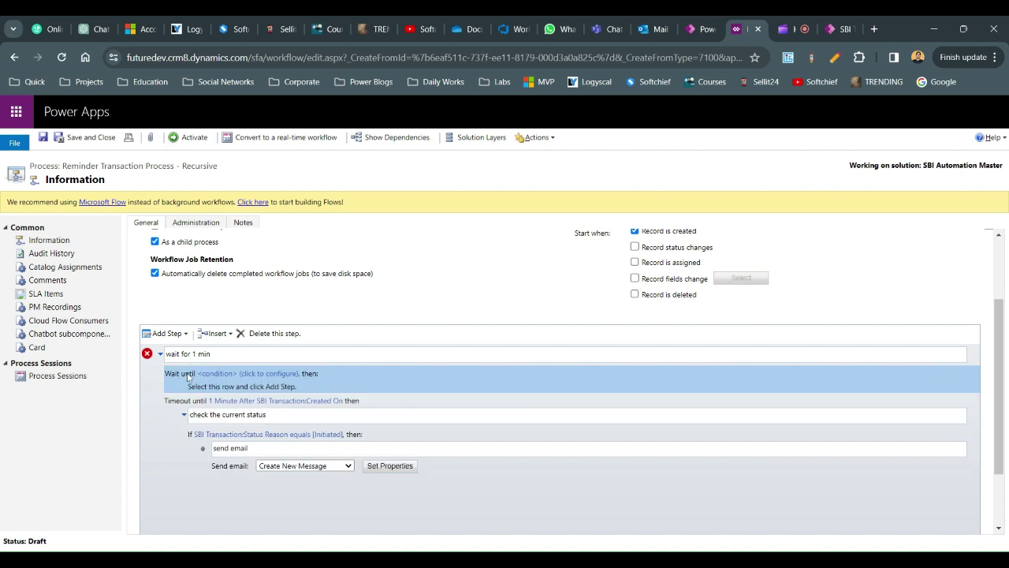
left_click(251, 374)
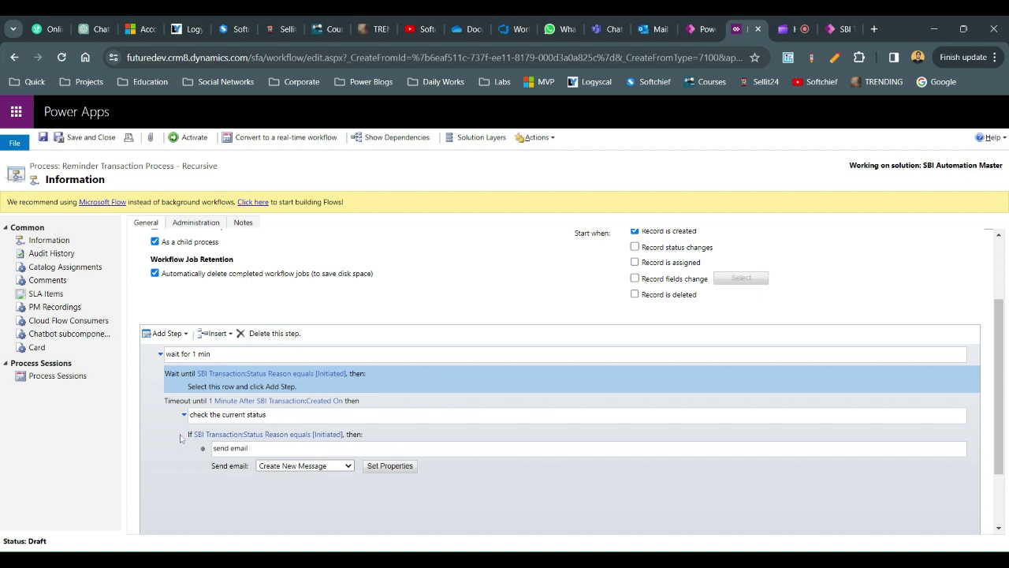
Step: Delete the parallel wait branch that waits until the SBI Transaction's Status Reason equals Initiated from the "wait for 1 min" step
left_click(219, 465)
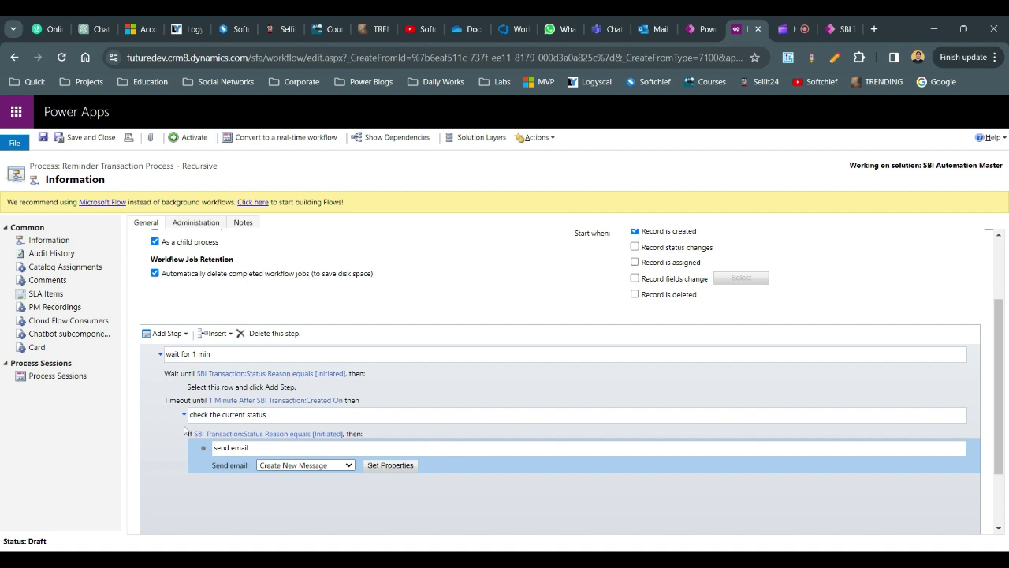
left_click(172, 382)
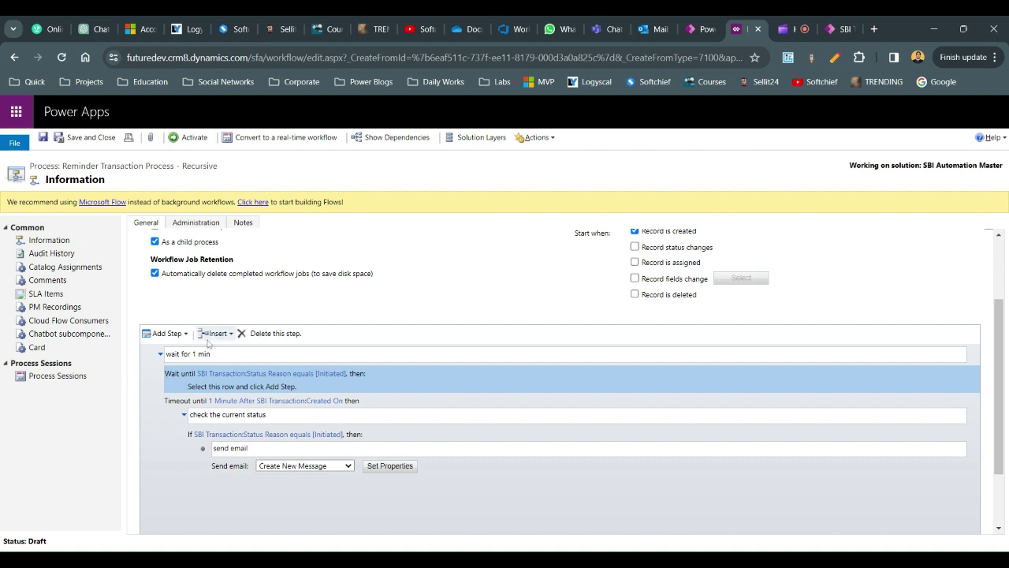
left_click(263, 337)
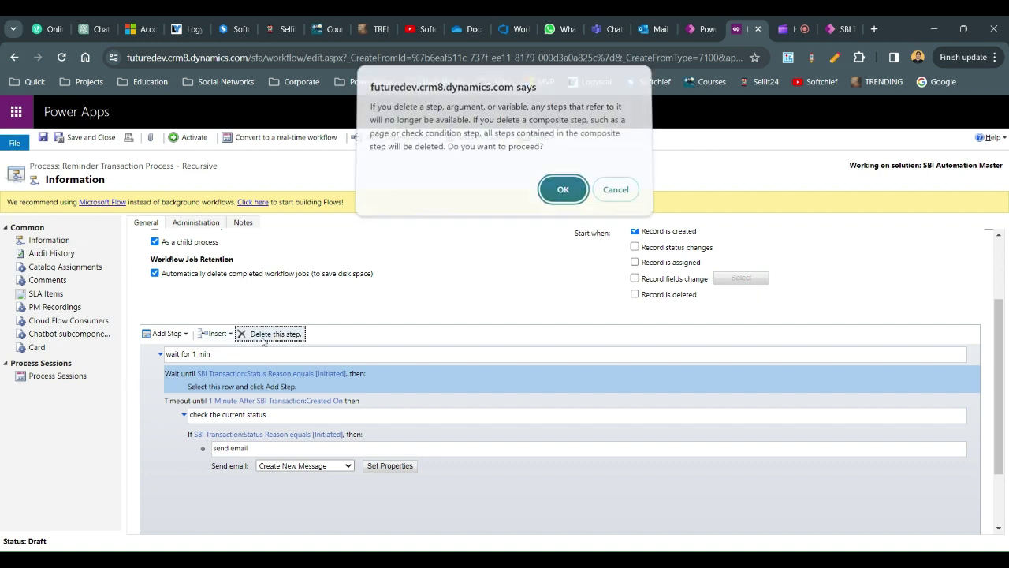
left_click(562, 194)
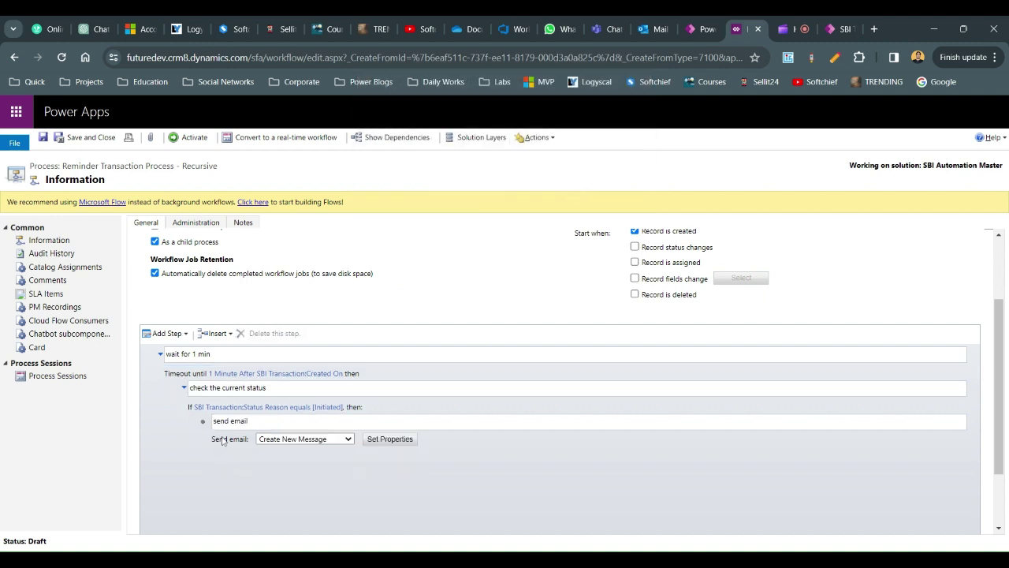
Step: Below the "send email" step in the status check, add a Start Child Workflow step described "call child workflow"
left_click(224, 442)
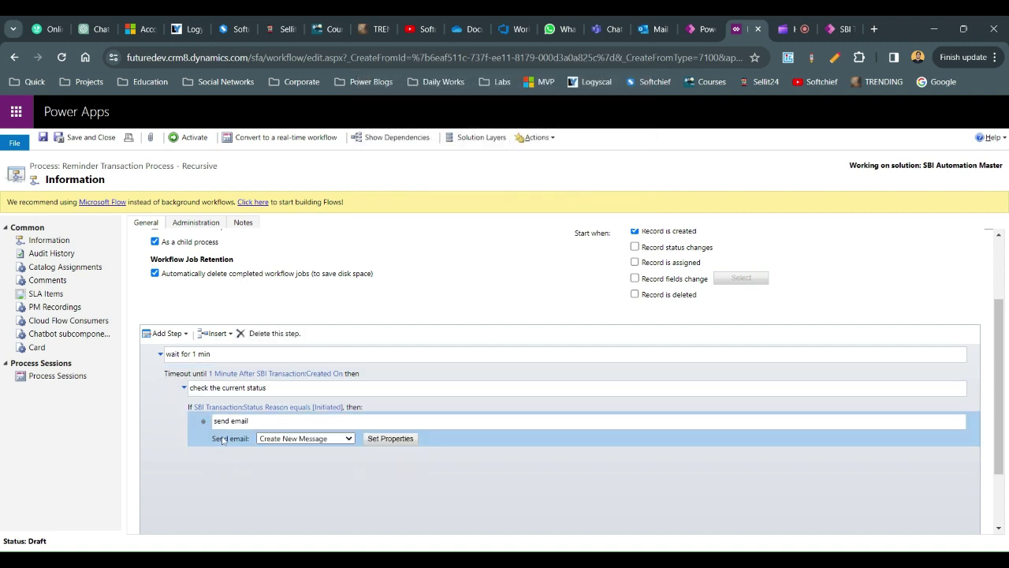
left_click(184, 334)
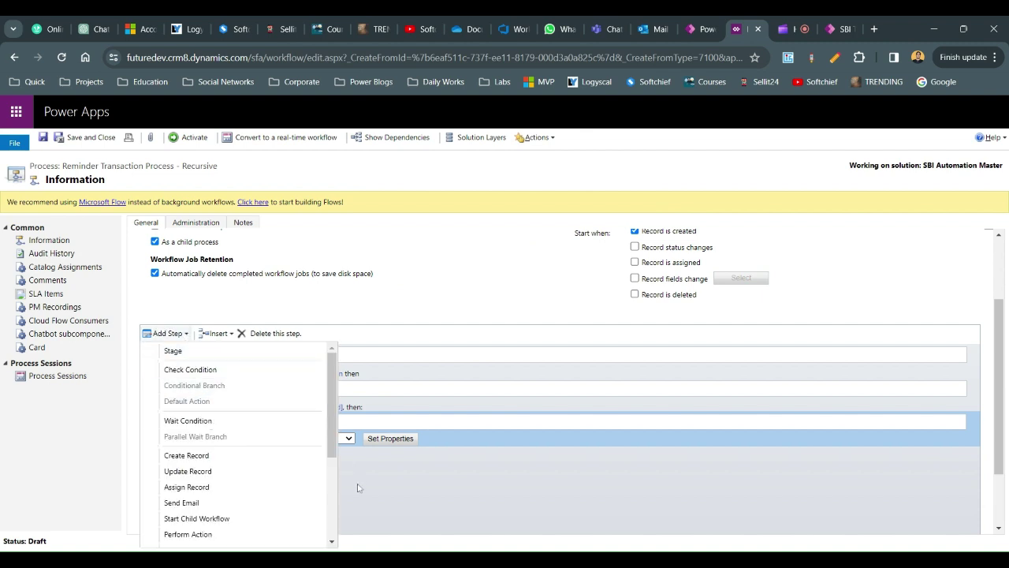
left_click(221, 419)
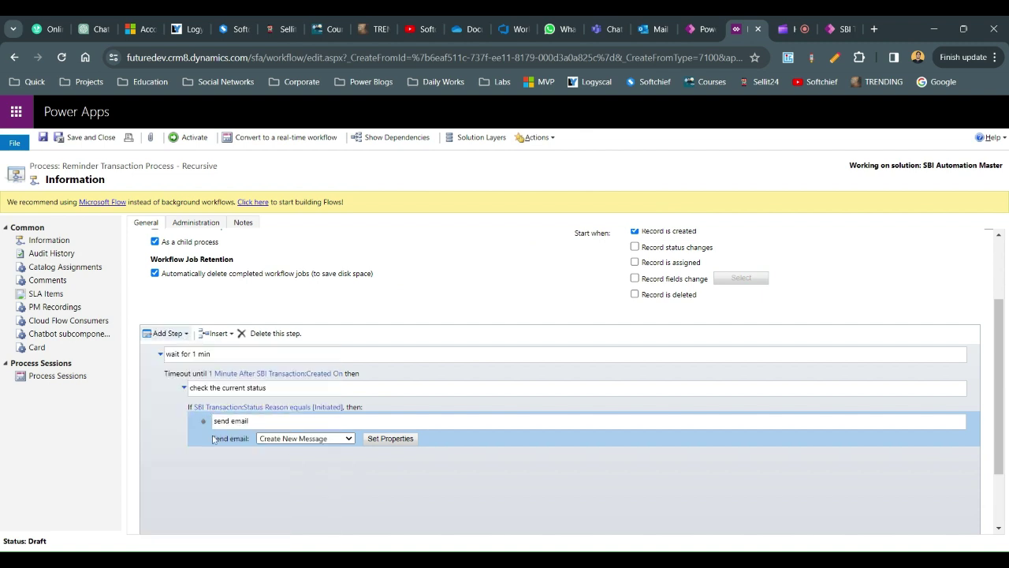
left_click(181, 335)
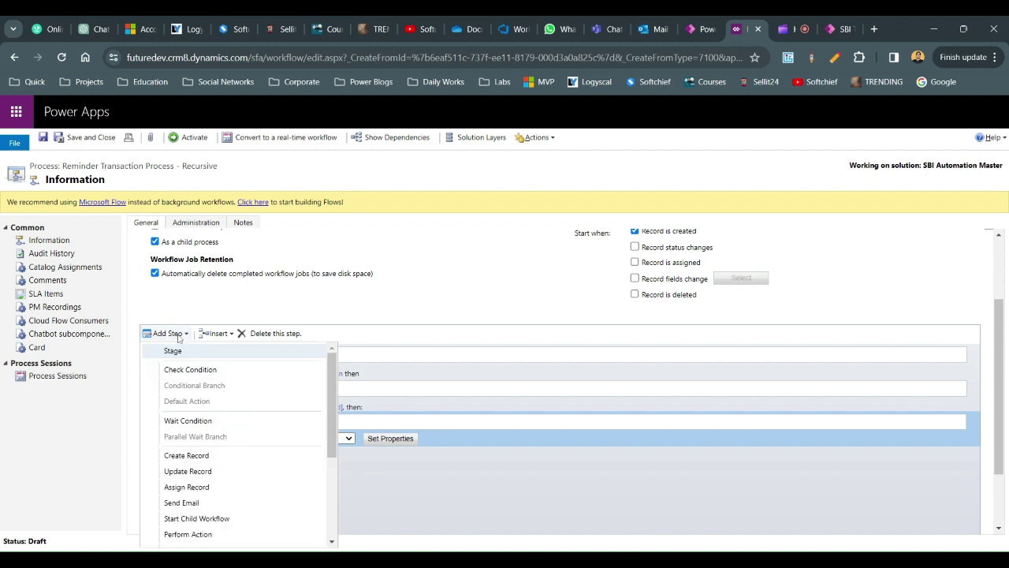
left_click(213, 520)
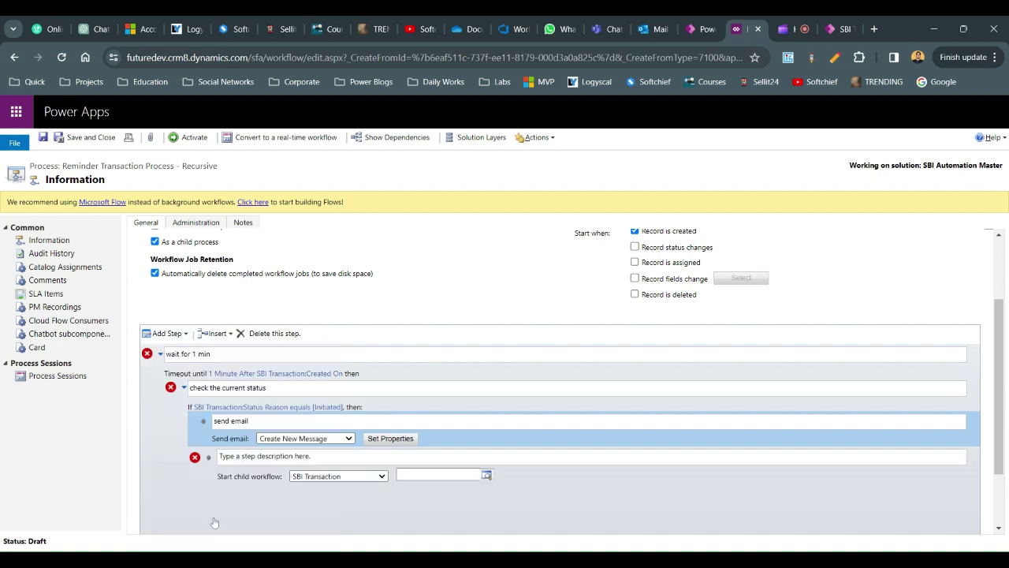
type("call child workflow")
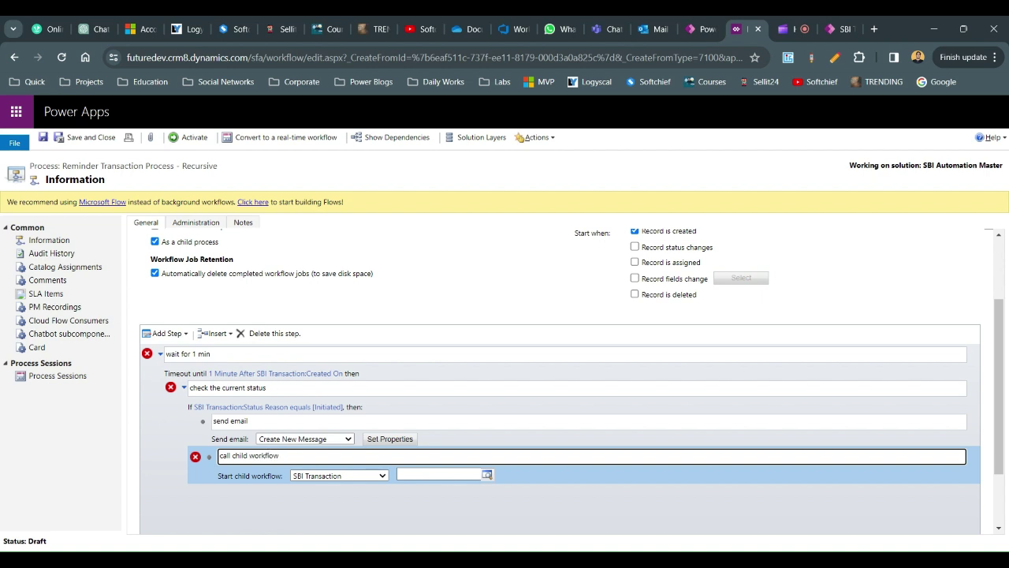
Step: Look up more records for the "call child workflow" step and choose Reminder Transaction Process - Recursive as its SBI Transaction child workflow
left_click(486, 475)
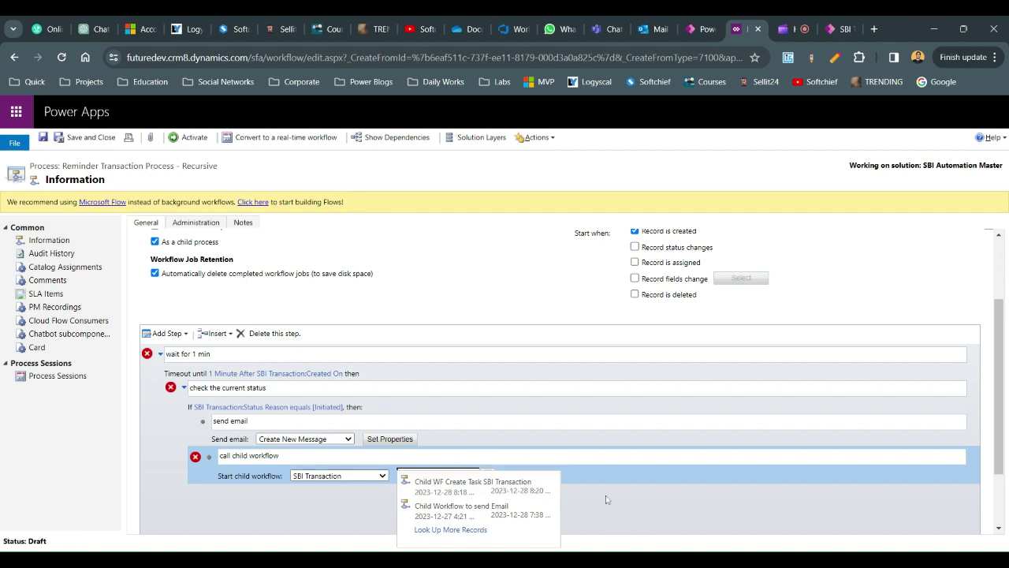
scroll(1003, 440, "down", 1)
left_click(1001, 449)
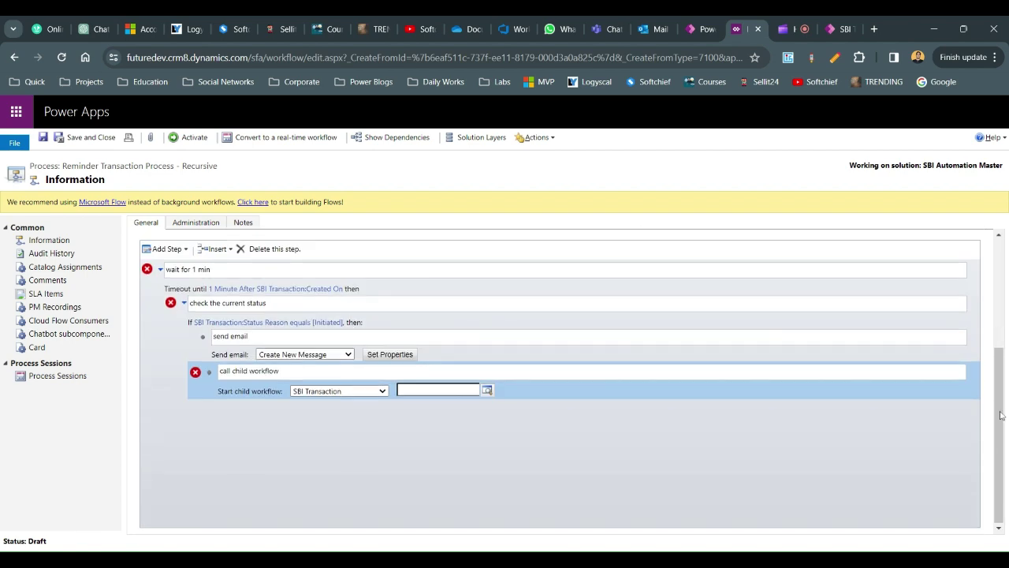
scroll(1002, 416, "up", 3)
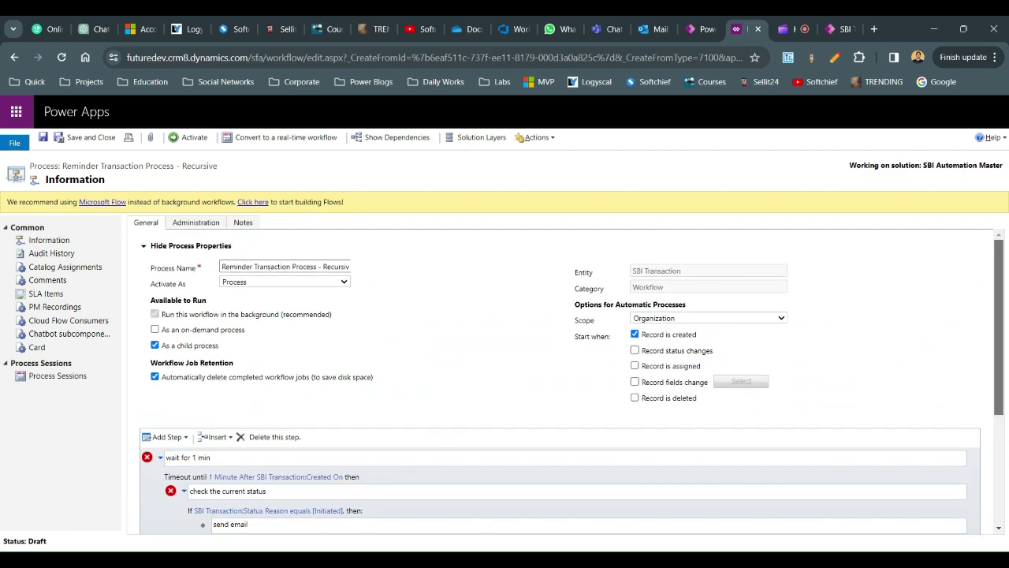
scroll(1003, 306, "down", 3)
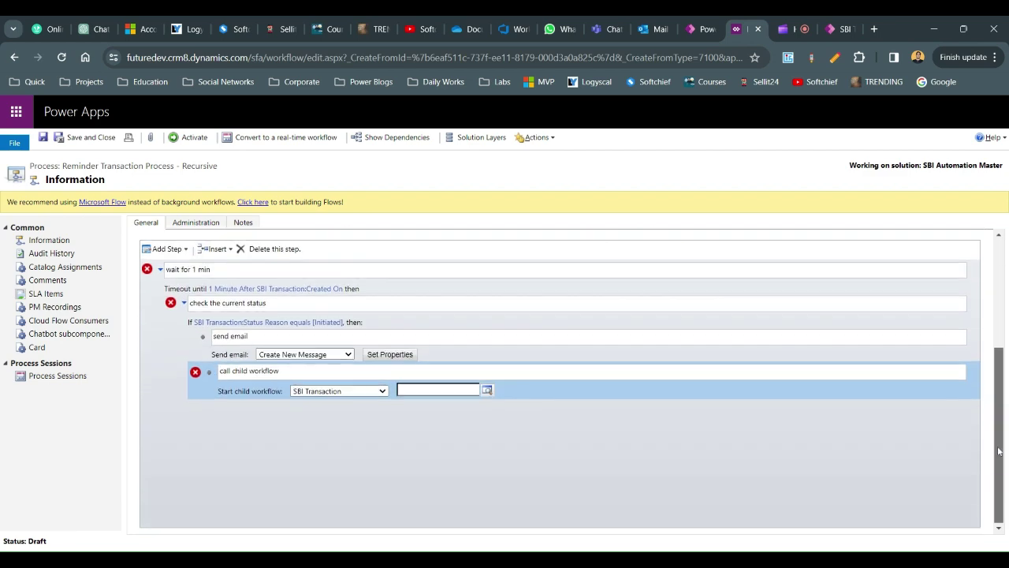
left_click(488, 392)
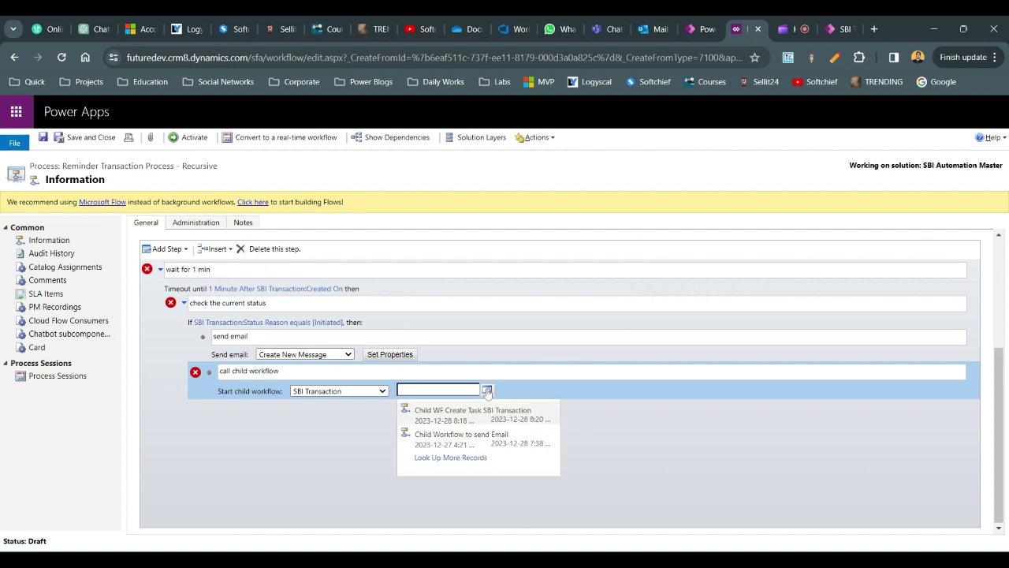
left_click(467, 459)
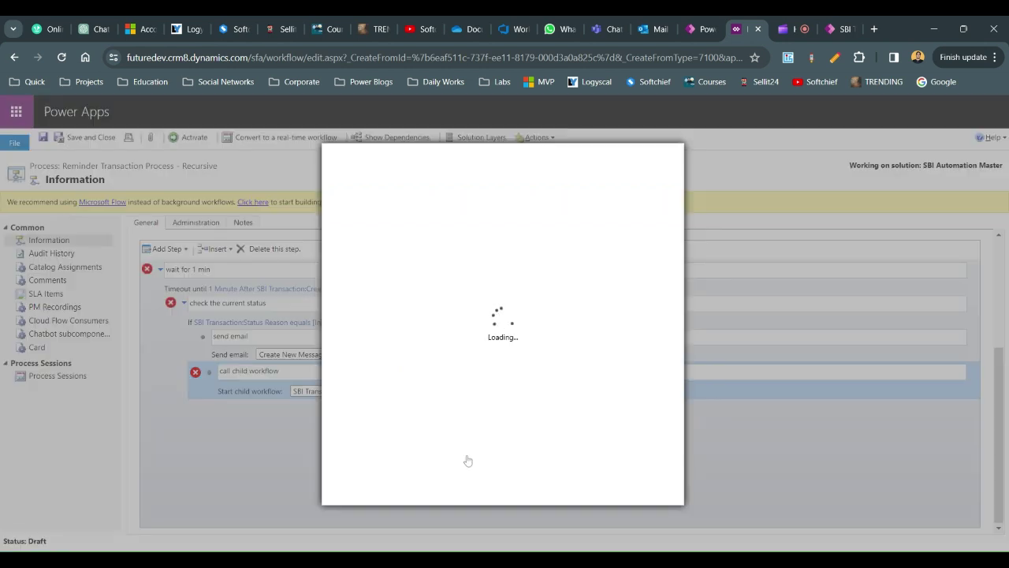
left_click(356, 369)
left_click(513, 492)
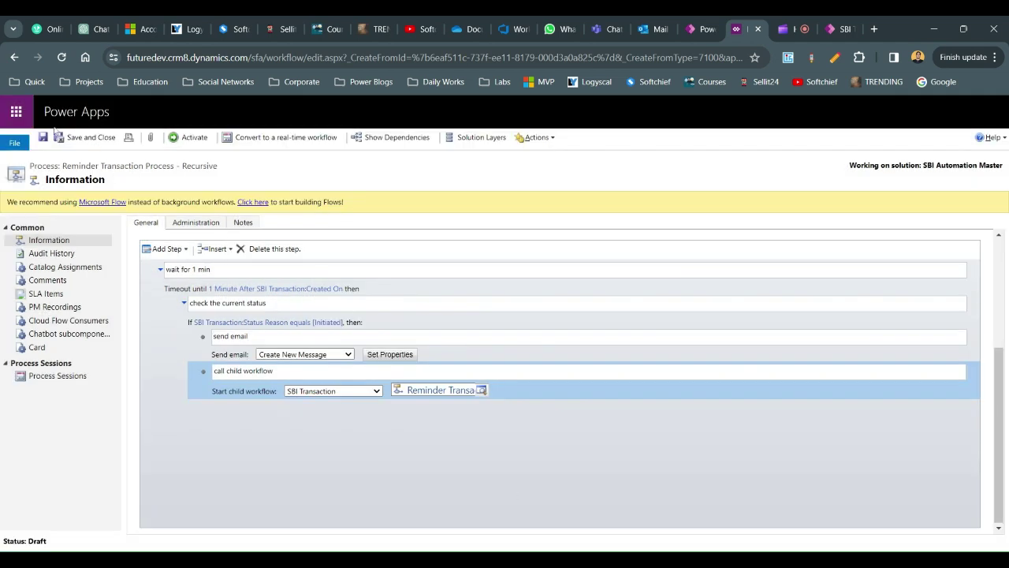
Step: Save the Reminder Transaction Process - Recursive workflow and activate it
left_click(43, 137)
left_click(197, 138)
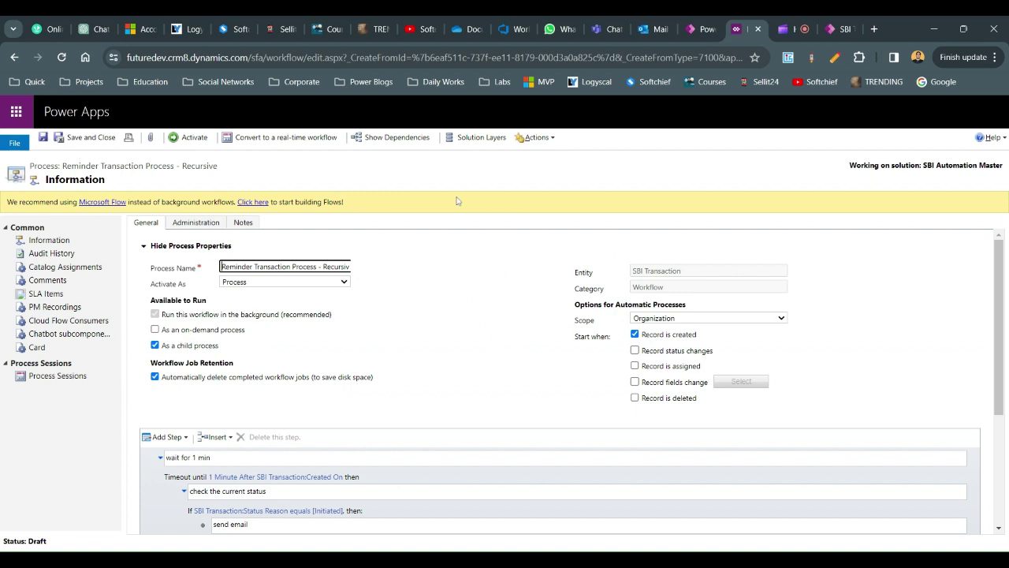
left_click(195, 138)
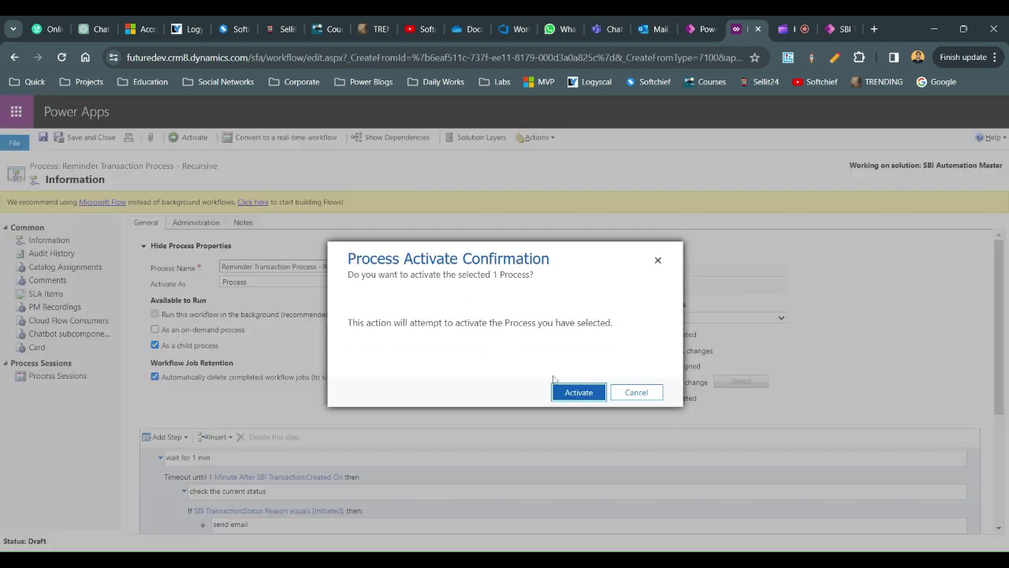
left_click(570, 393)
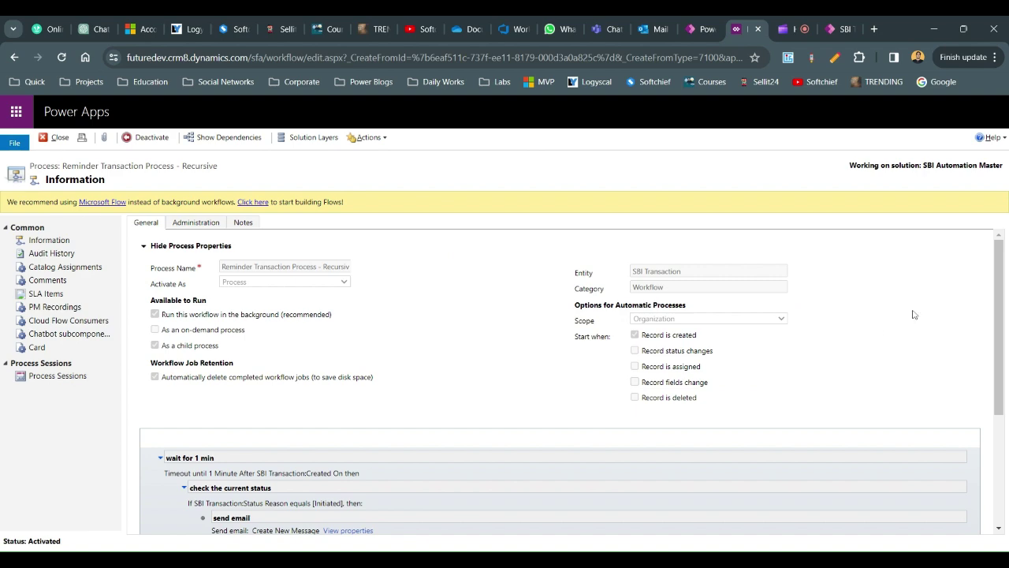
Step: Review the activated workflow's timeout after Created On and its condition on the SBI Transaction's Status Reason
left_click_drag(1000, 261, 1004, 356)
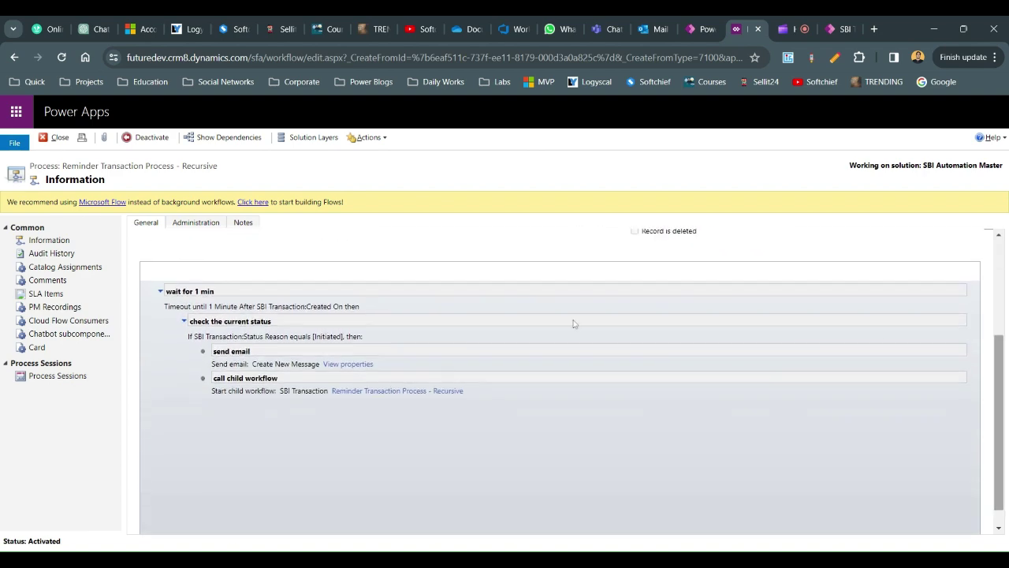
left_click_drag(194, 308, 330, 308)
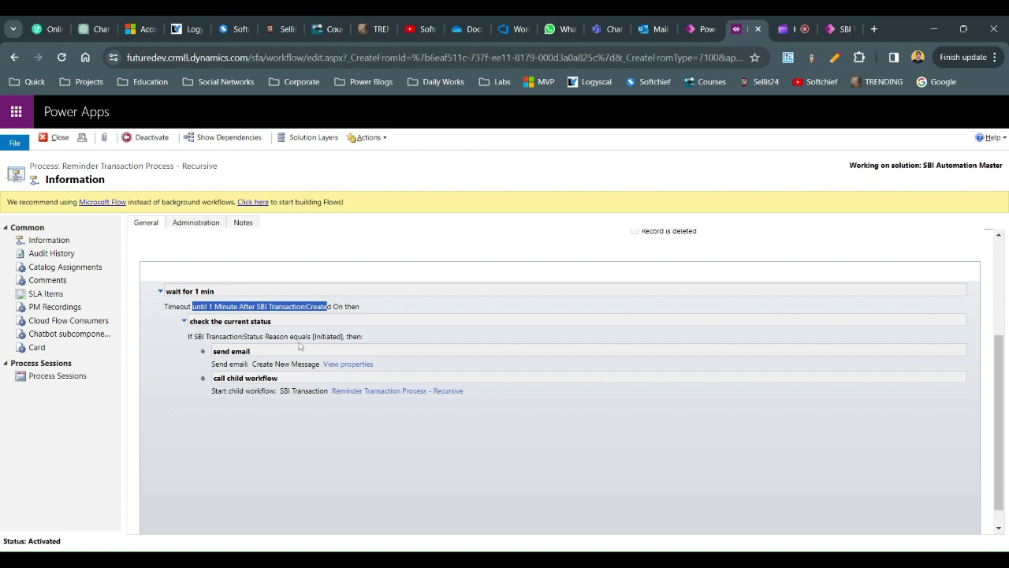
left_click_drag(311, 339, 188, 337)
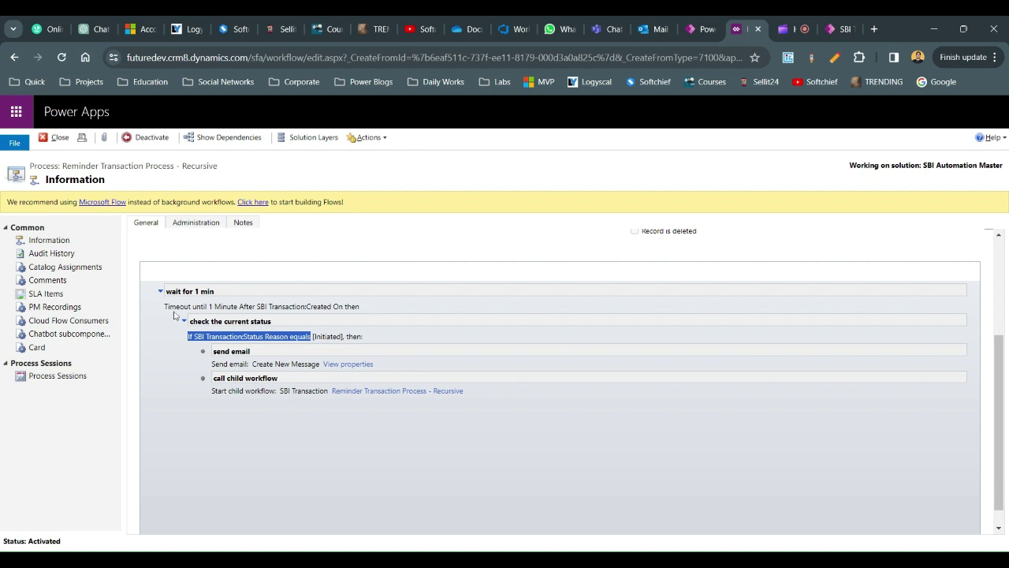
left_click_drag(175, 308, 352, 307)
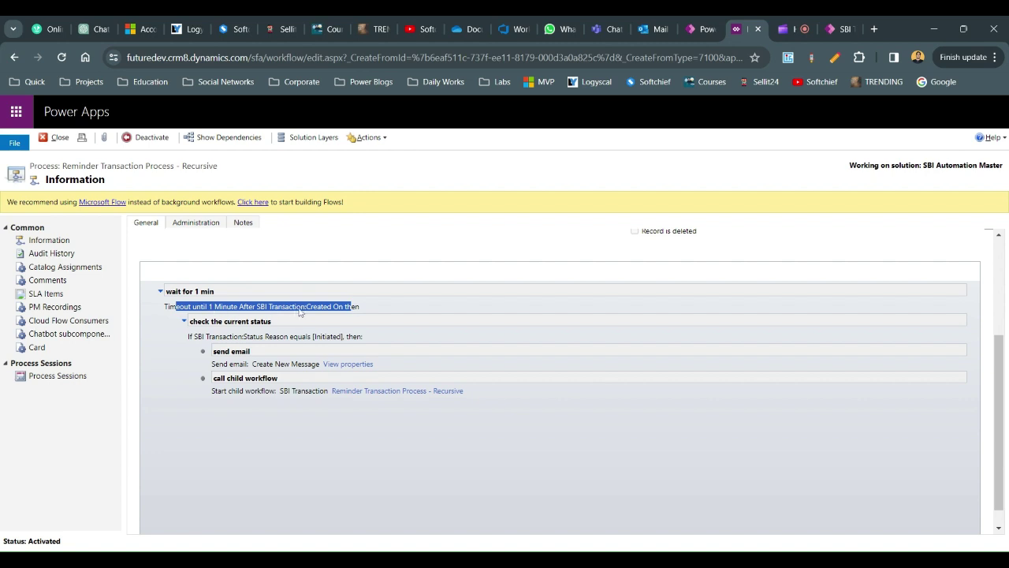
left_click(353, 309)
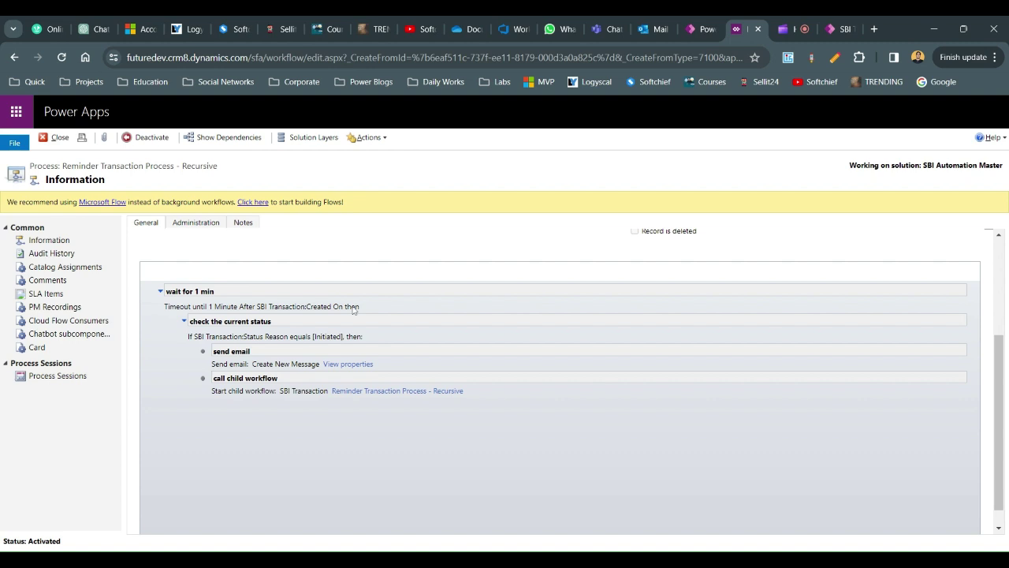
left_click_drag(163, 306, 190, 307)
left_click(357, 308, "shift")
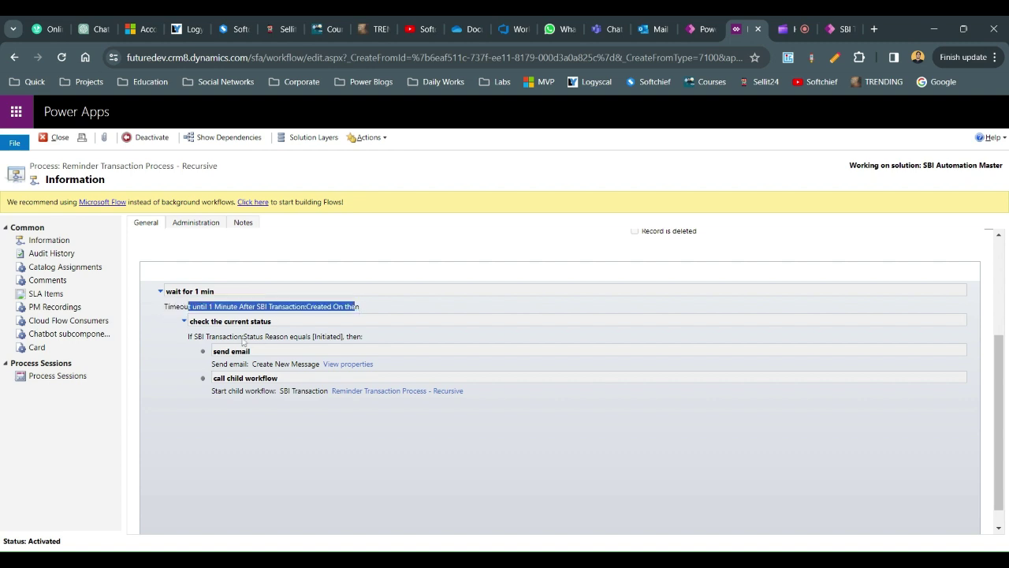
left_click_drag(197, 337, 365, 338)
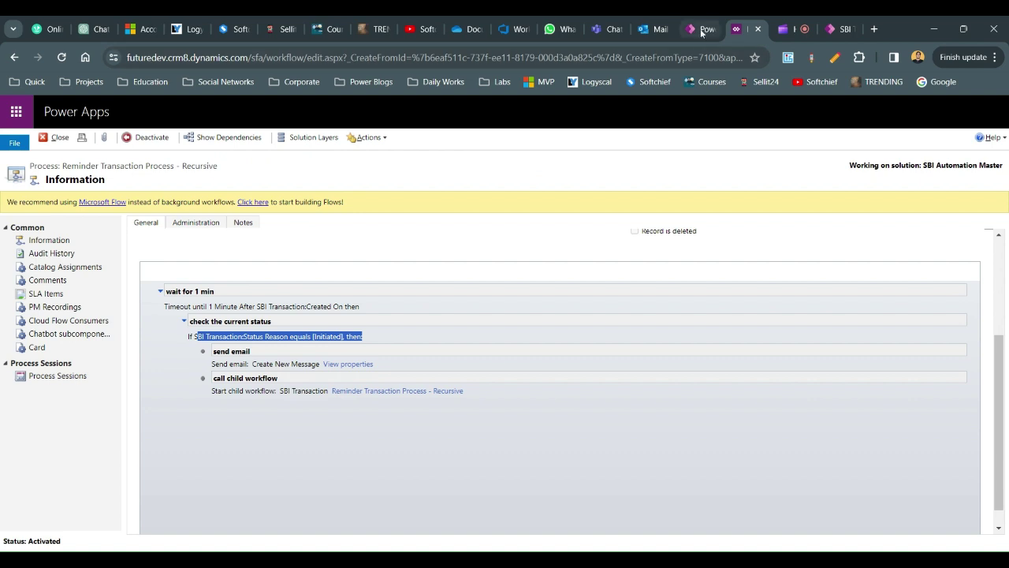
Step: In the SBI Core Banking app, start a new SBI Transaction with a saving account as Bank Account, Amount $600.00 and Type Credit
left_click(840, 32)
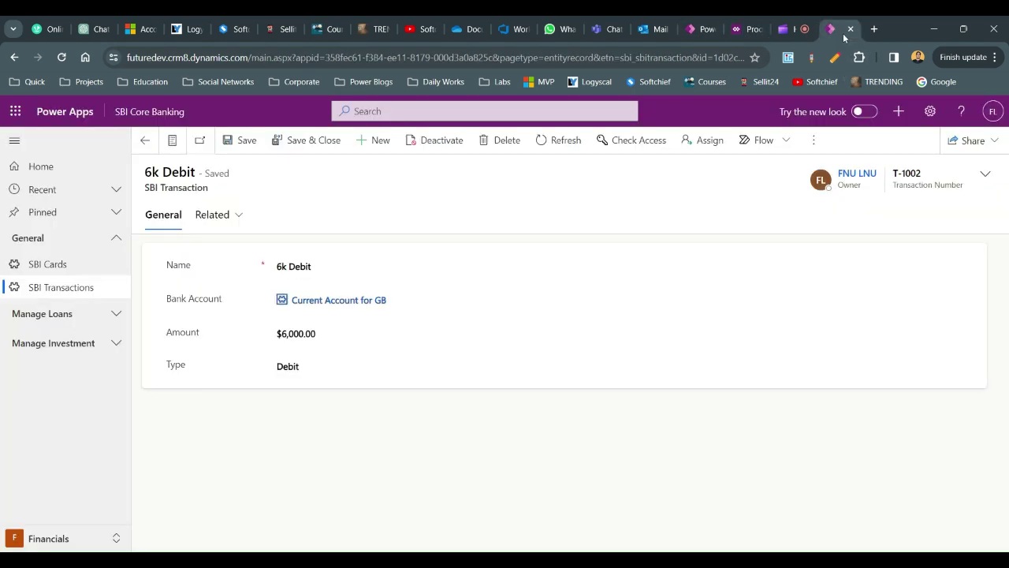
left_click(369, 146)
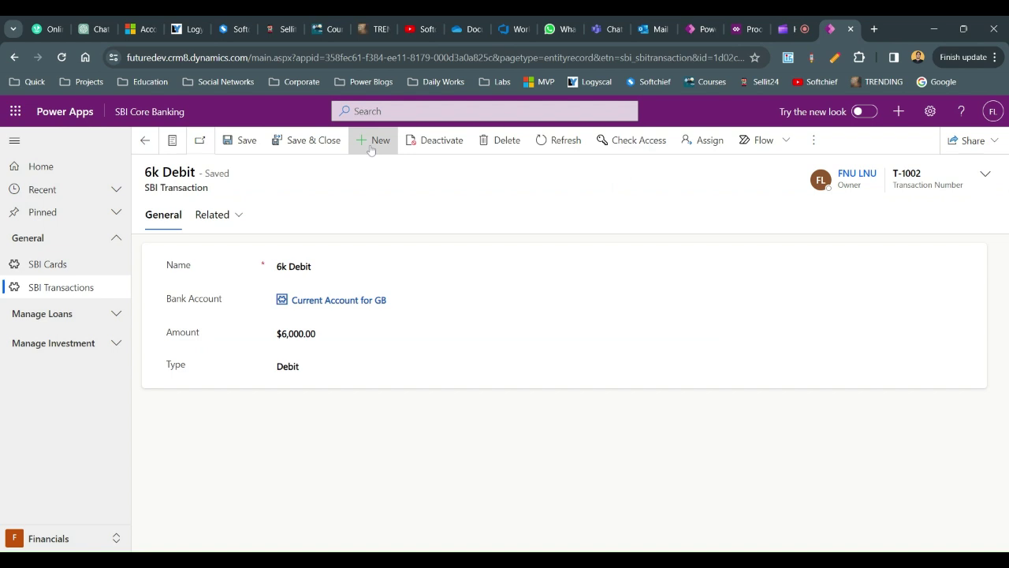
left_click(315, 299)
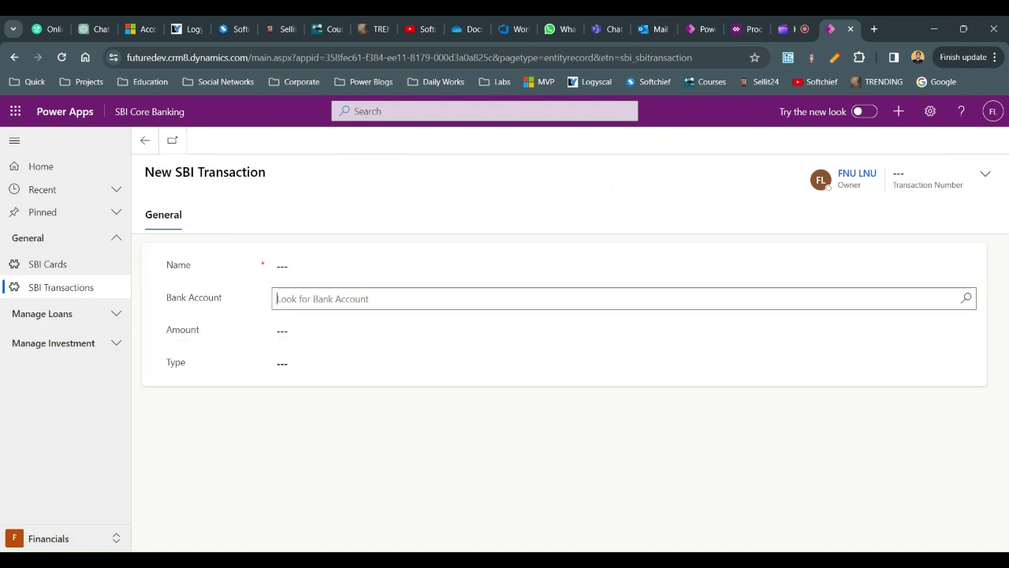
left_click(331, 345)
key("Tab")
type("600")
key("Tab")
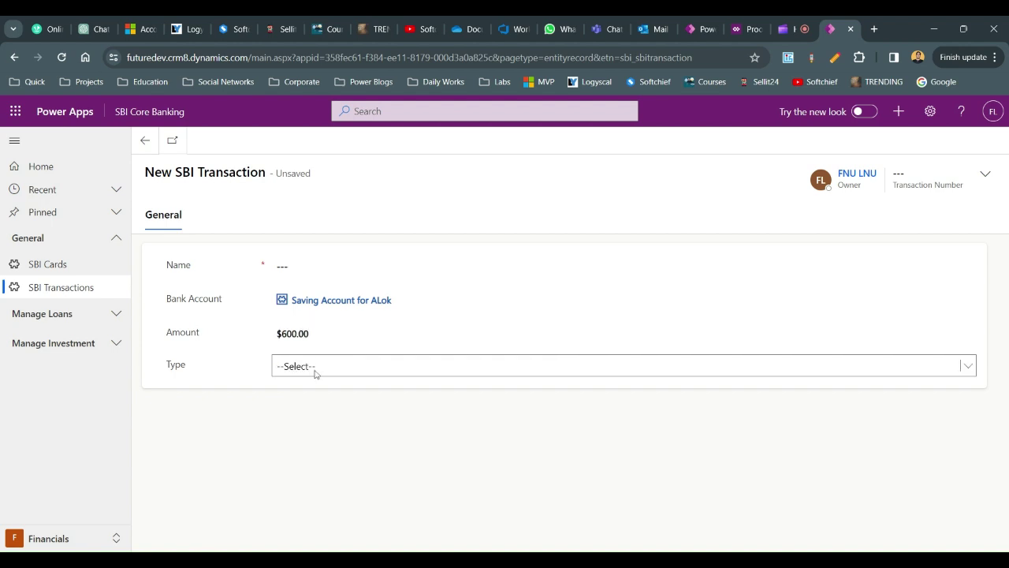
key("Down")
key("Down")
Step: Name the new transaction "Credit 600" followed by the account holder's first name, and save the record
left_click(303, 266)
type("Credit ")
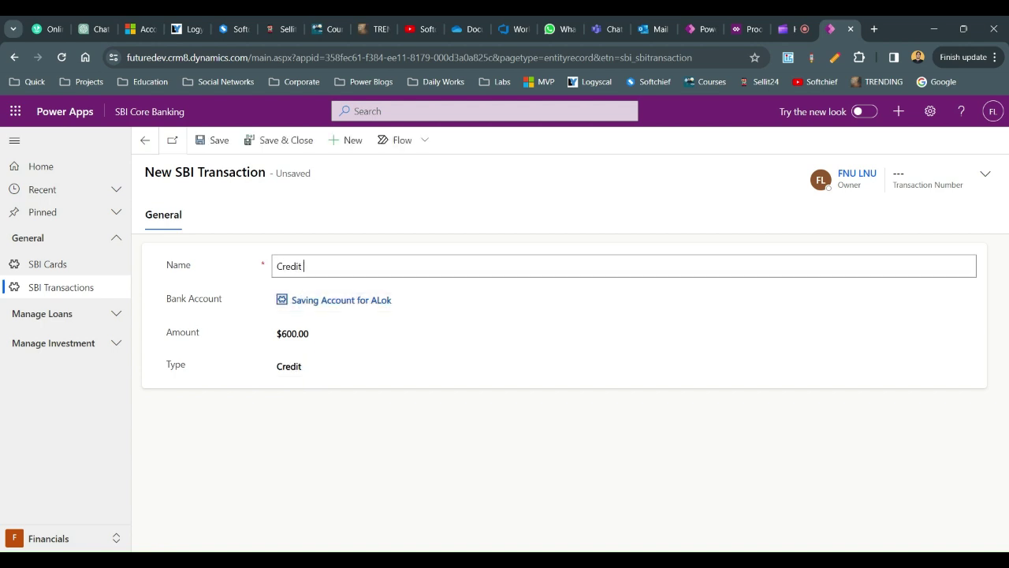
type("600 Alok")
left_click(222, 147)
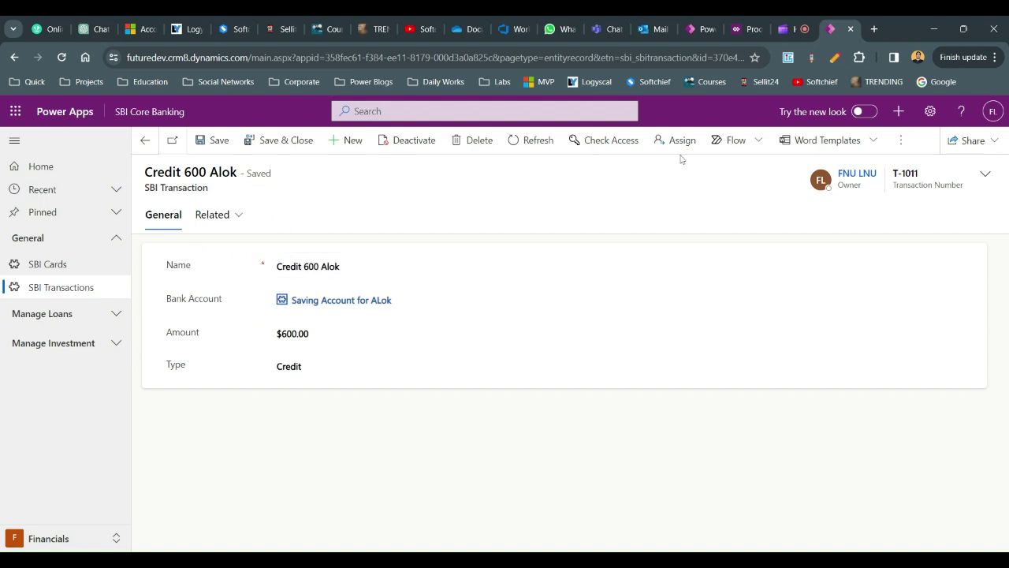
Step: Open the System Jobs list in the environment's Advanced Settings
left_click(930, 111)
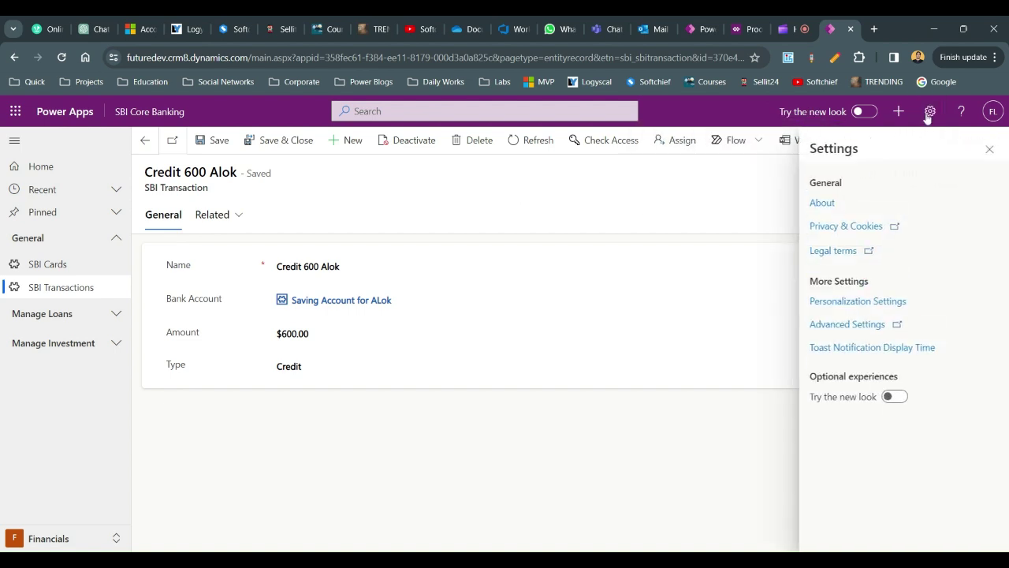
left_click(874, 326)
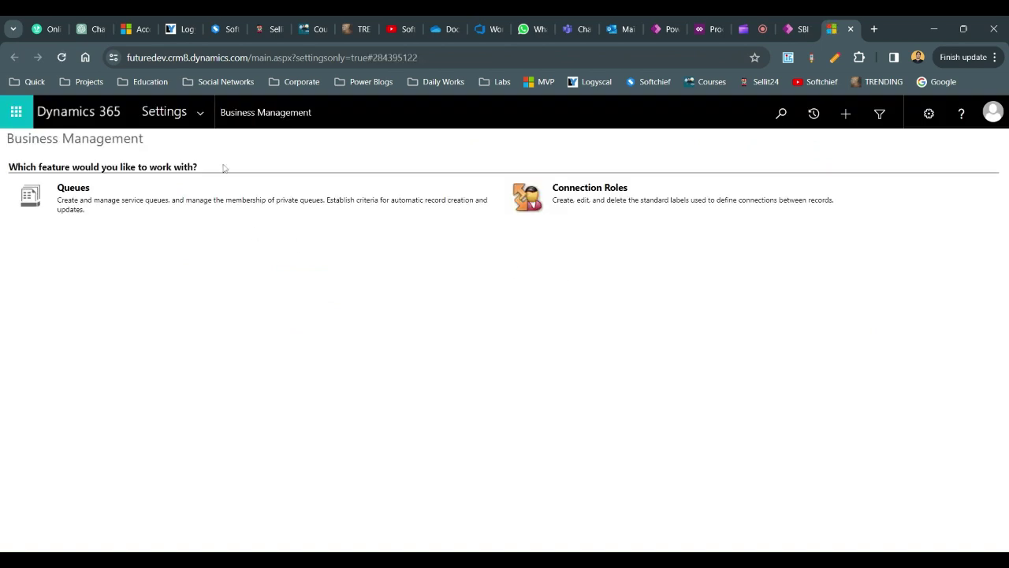
left_click(201, 112)
left_click(317, 316)
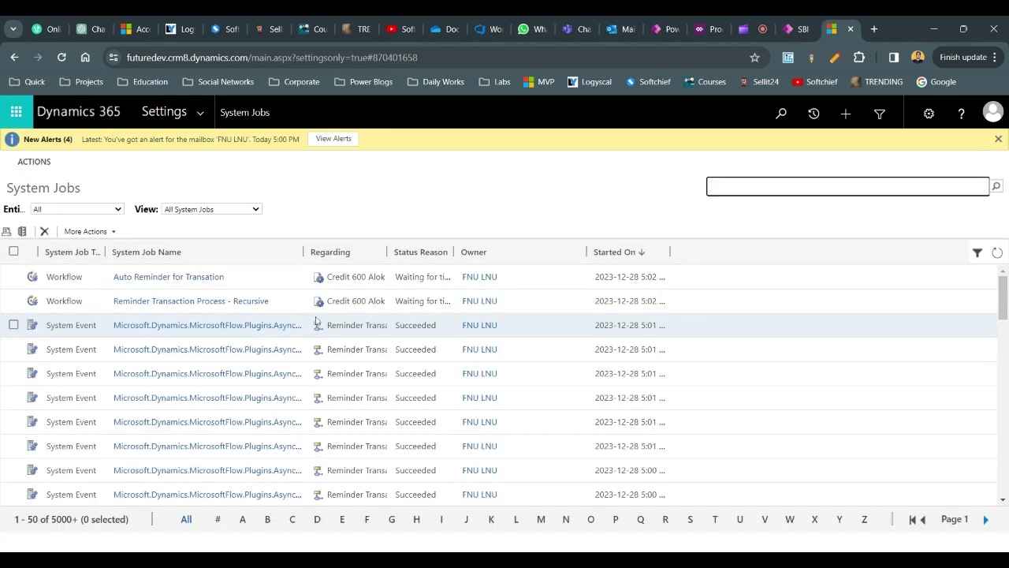
Step: Check the status of the Auto Reminder for Transation and Reminder Transaction Process - Recursive jobs, refreshing the list repeatedly
left_click(268, 274)
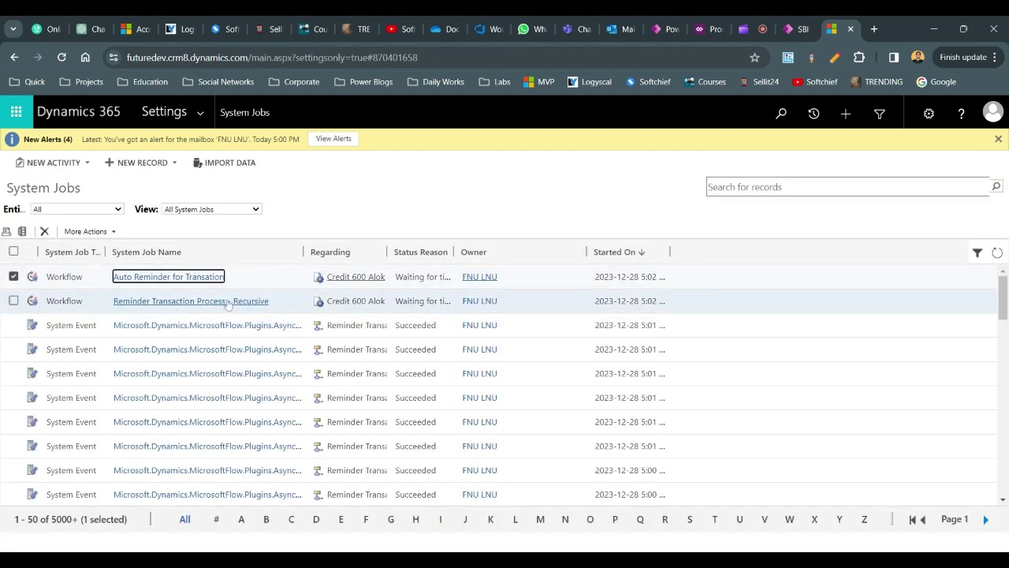
left_click(13, 301)
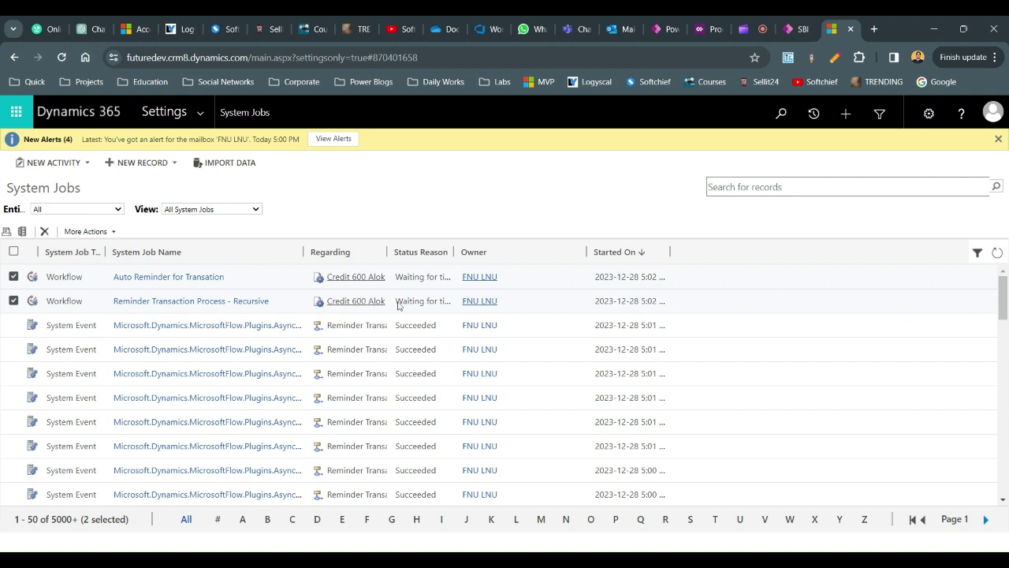
left_click(997, 252)
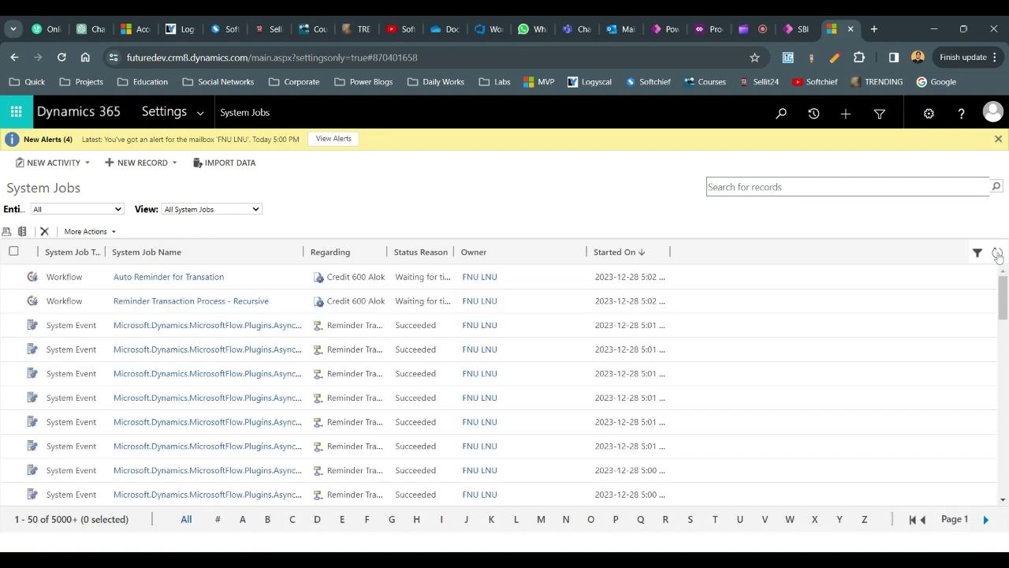
left_click(997, 254)
left_click(998, 254)
left_click(998, 253)
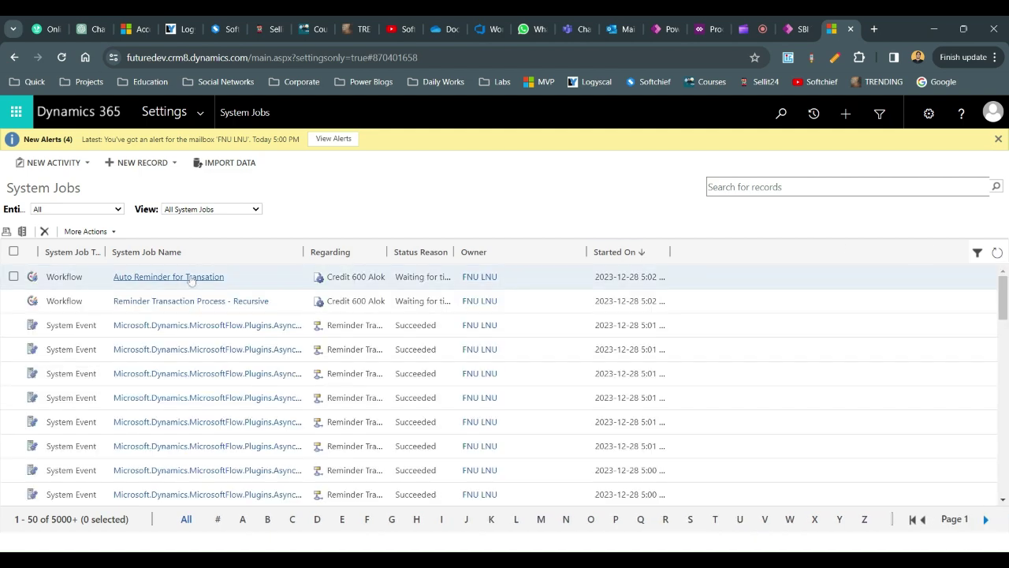
Step: Postpone the Auto Reminder for Transation system job until 2023-12-28 5:03 PM
left_click(14, 276)
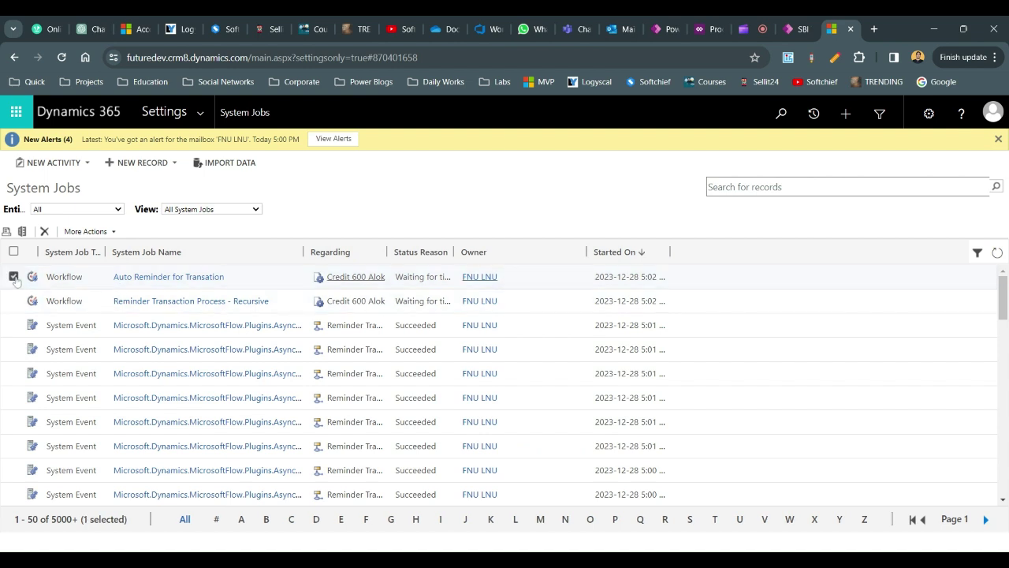
left_click(101, 231)
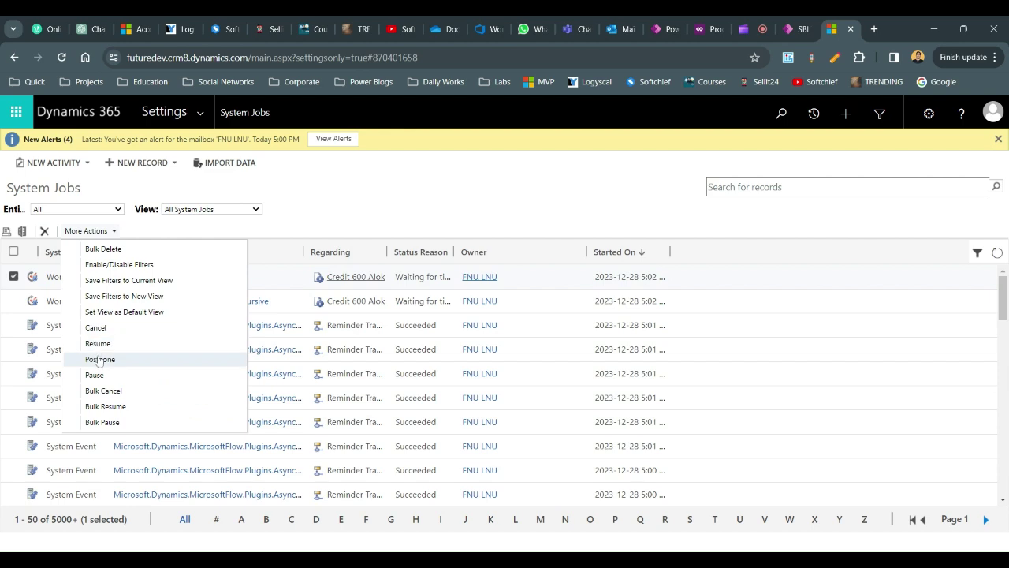
left_click(100, 360)
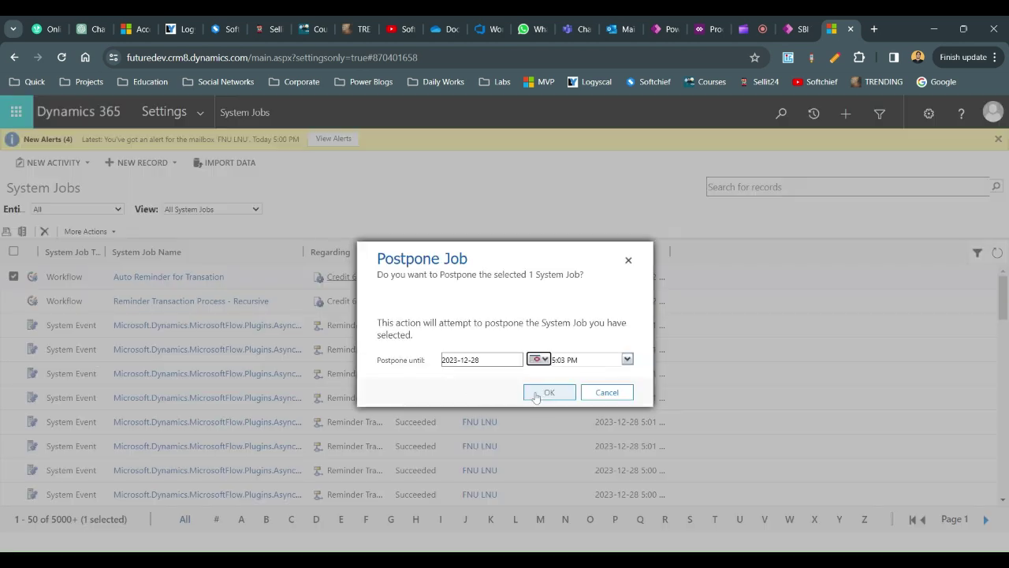
left_click(540, 393)
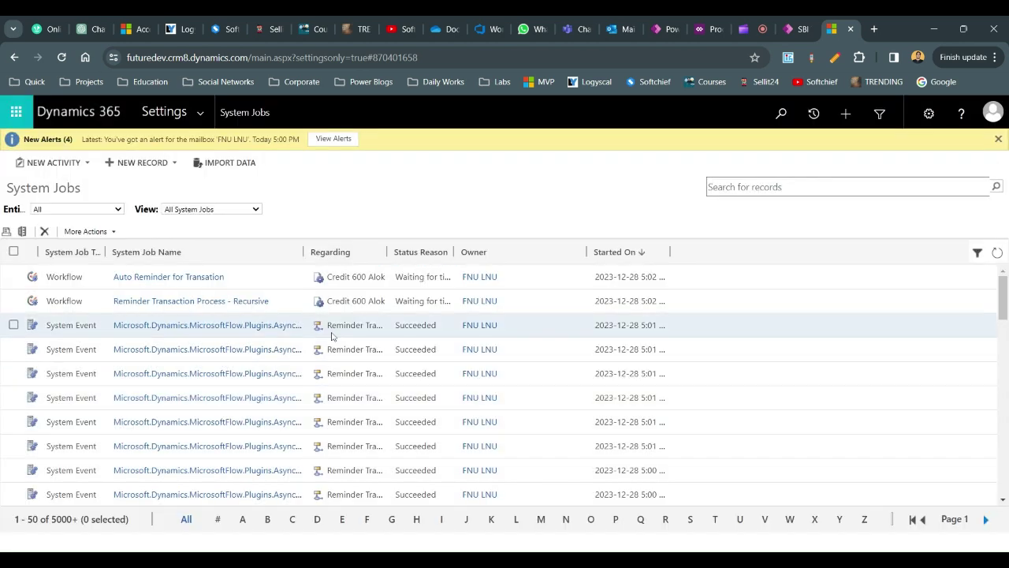
Step: Delete the Auto Reminder for Transation system job and confirm the deletion
left_click(13, 277)
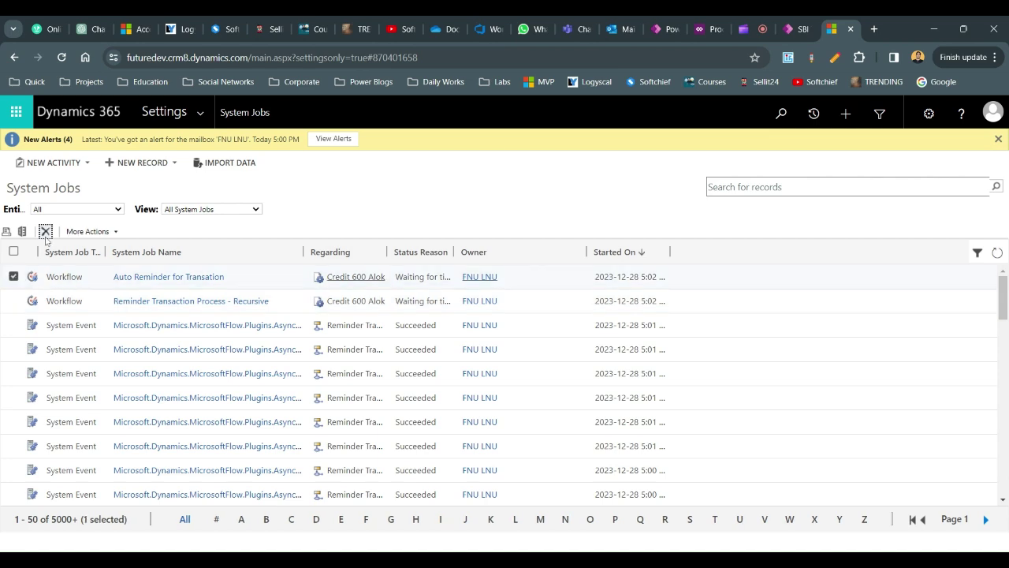
left_click(44, 232)
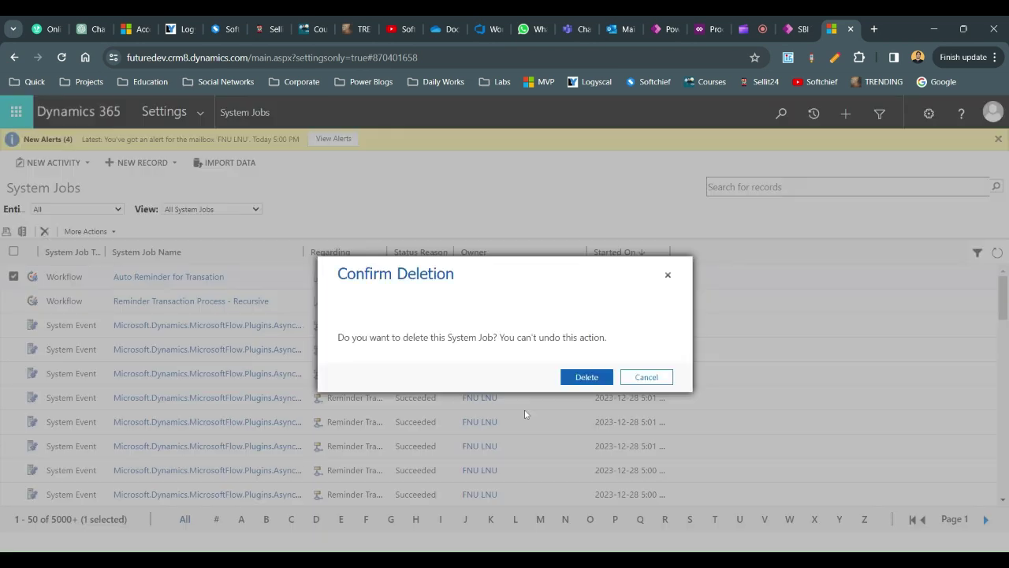
left_click(587, 377)
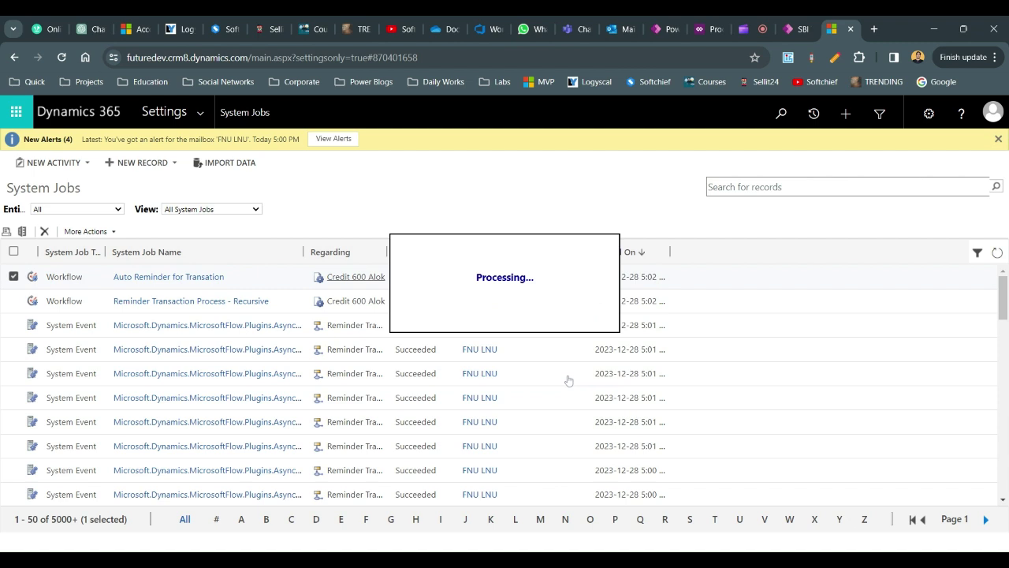
Step: Refresh the system jobs and examine the status and start times of the Reminder Transaction Process - Recursive runs
left_click(298, 281)
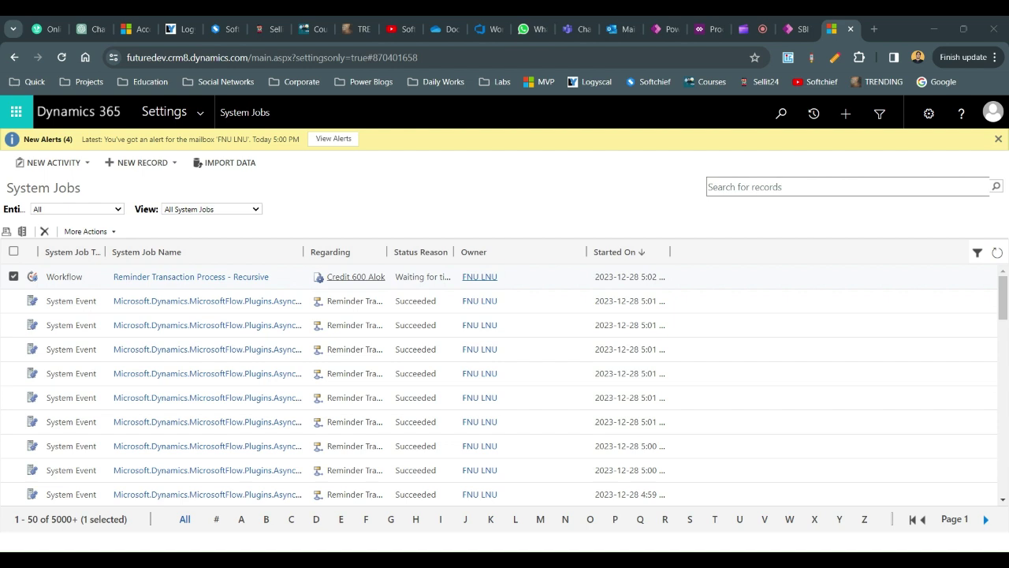
left_click(997, 253)
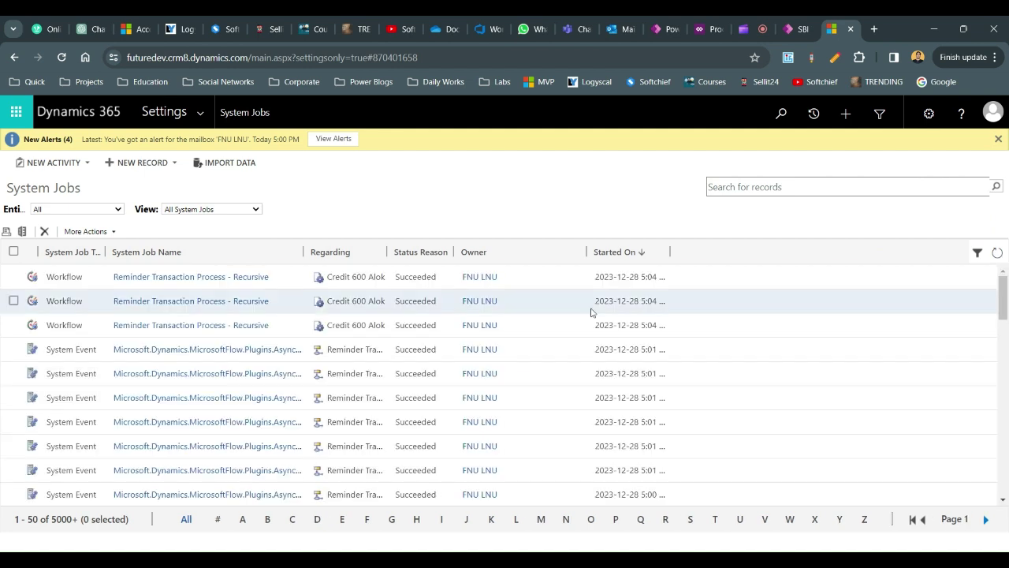
left_click(286, 282)
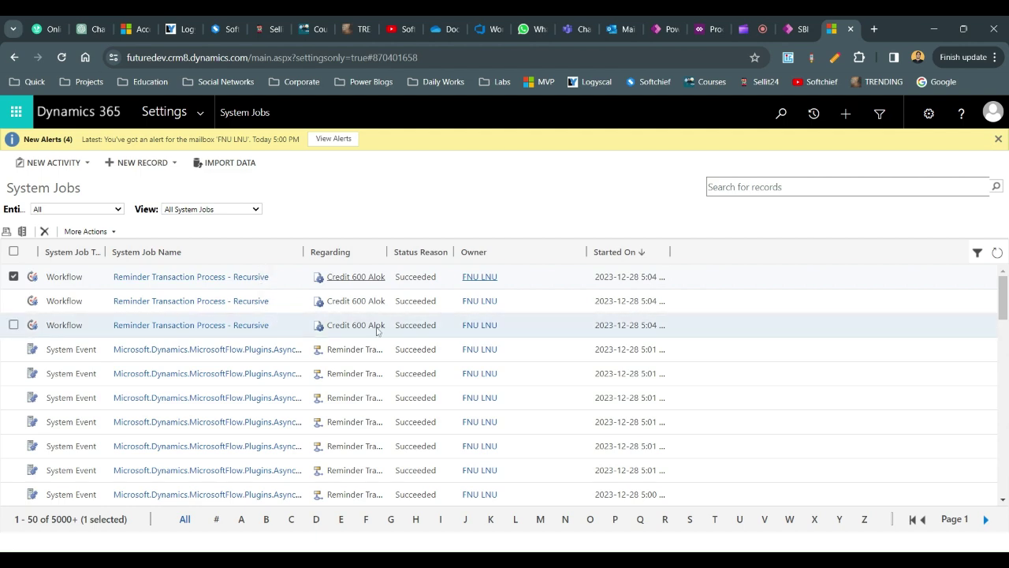
left_click(999, 259)
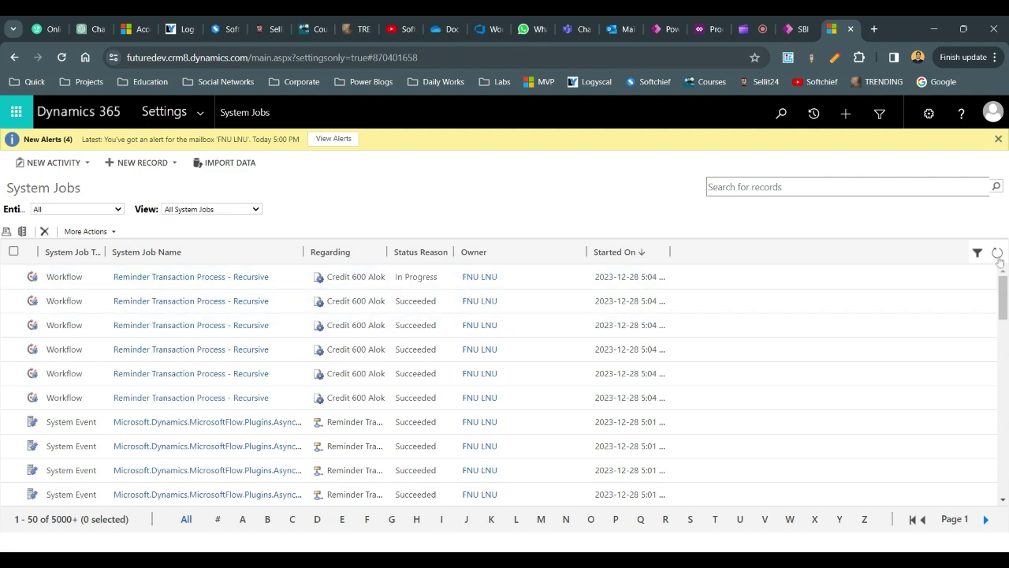
left_click(998, 257)
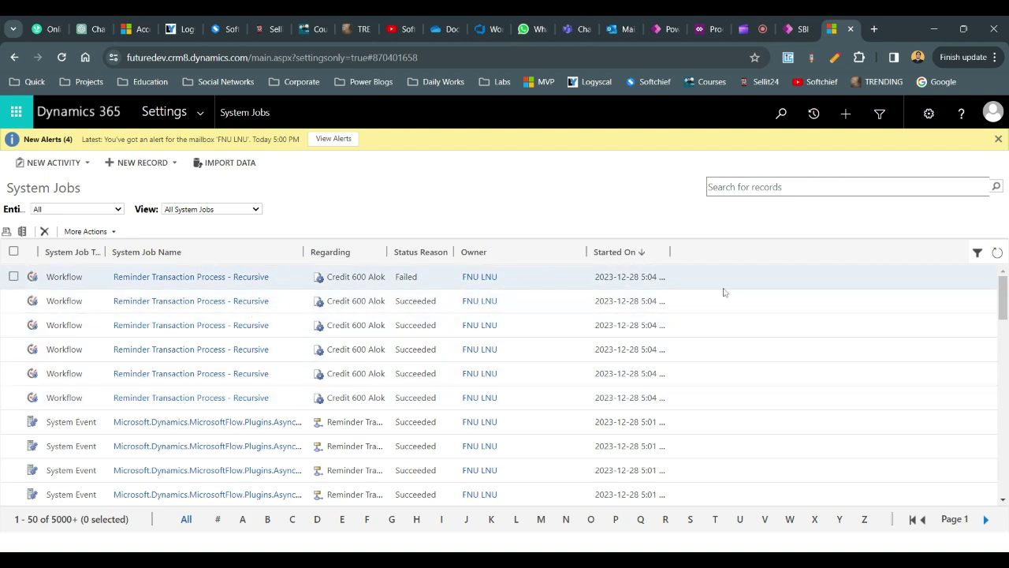
Step: Open the related activities of the $600.00 credit transaction and review its emails in the Closed Activities view
left_click(798, 29)
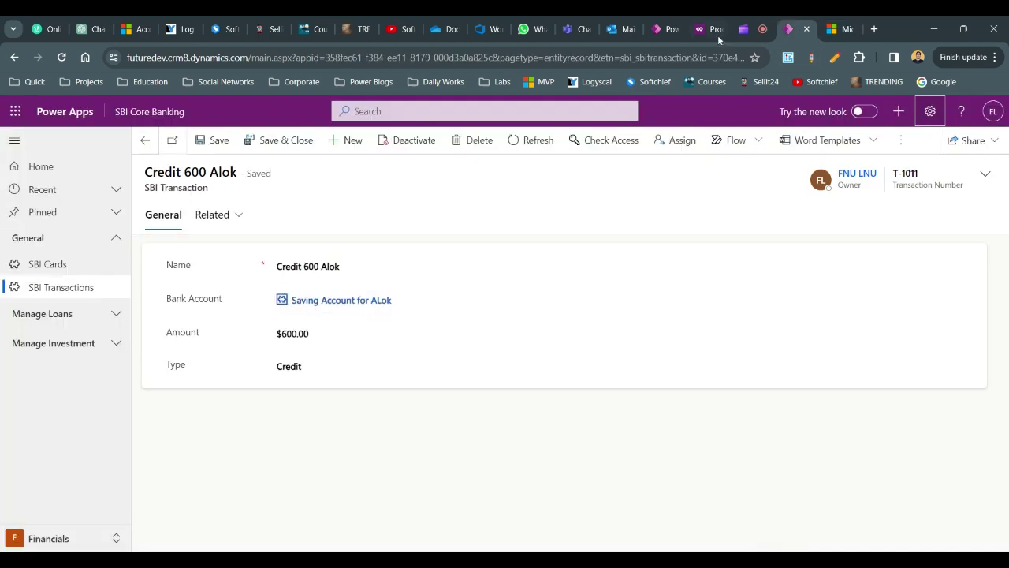
left_click(228, 219)
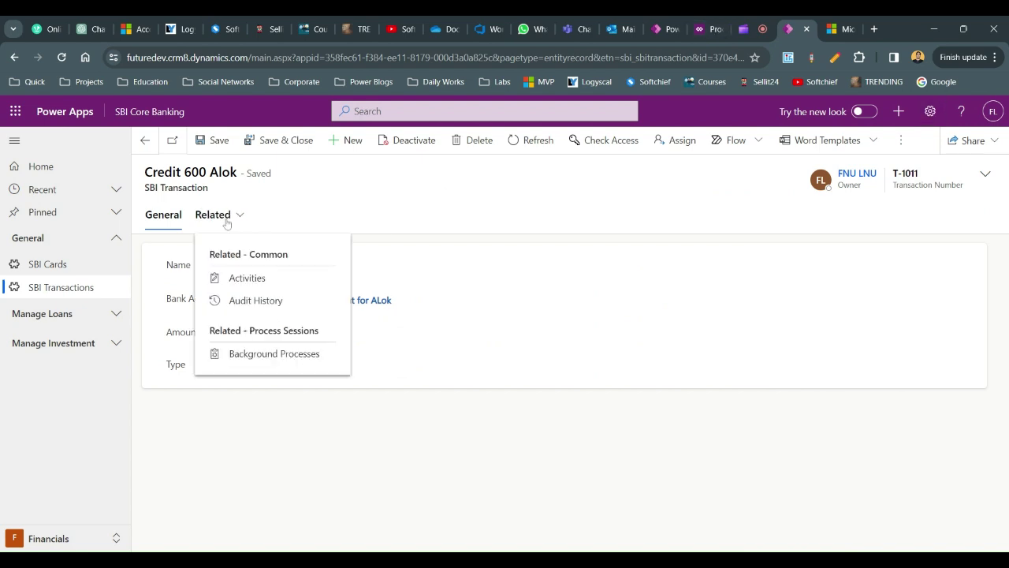
left_click(260, 279)
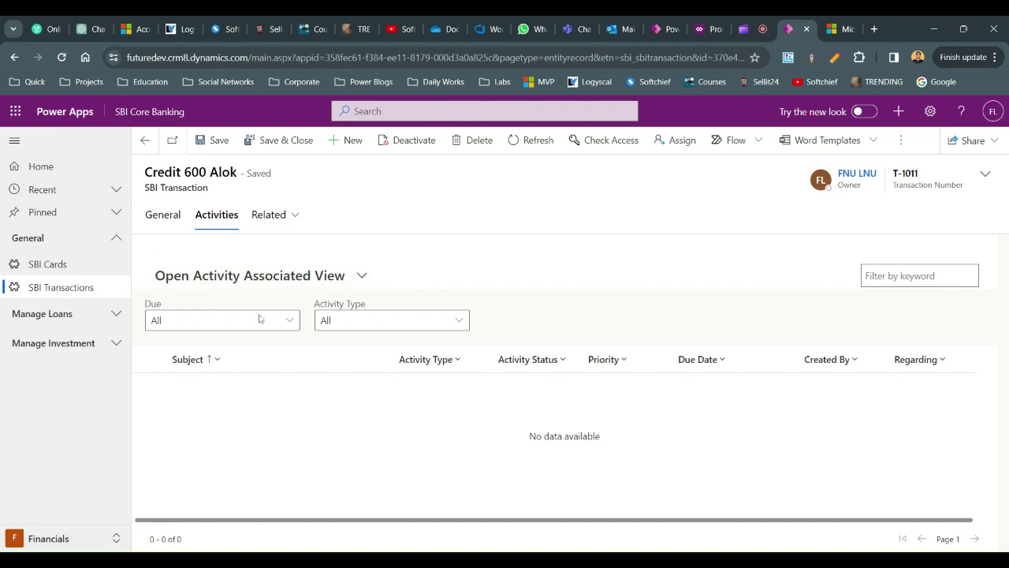
left_click(266, 283)
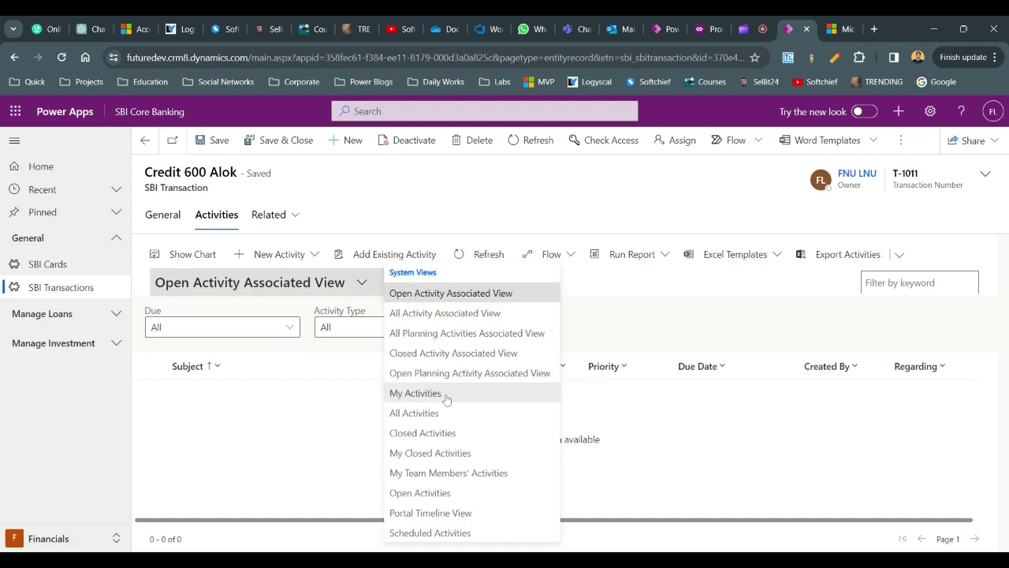
left_click(434, 433)
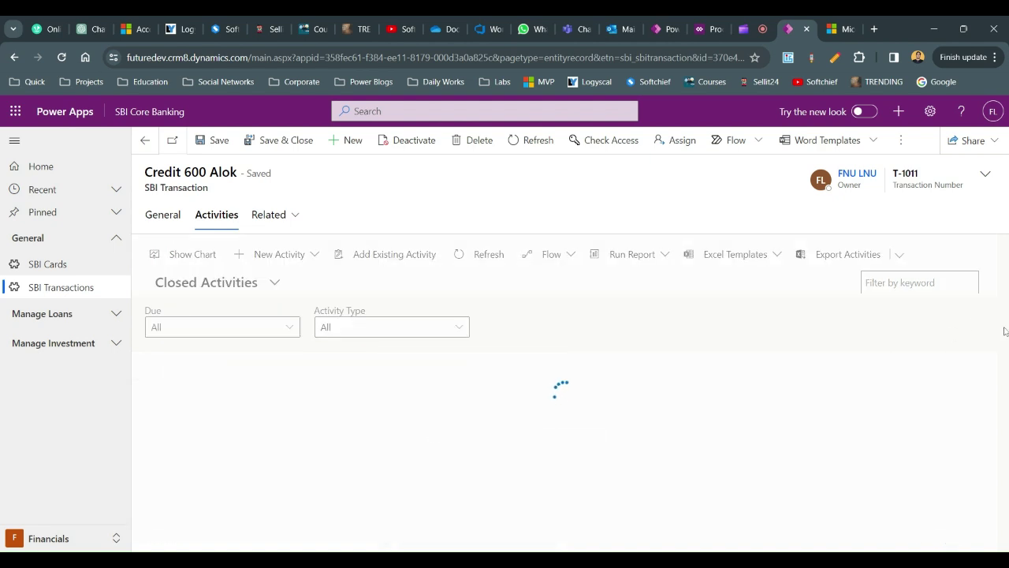
mouse_move(992, 397)
left_mouse_down()
mouse_move(1000, 501)
mouse_move(992, 398)
left_mouse_up()
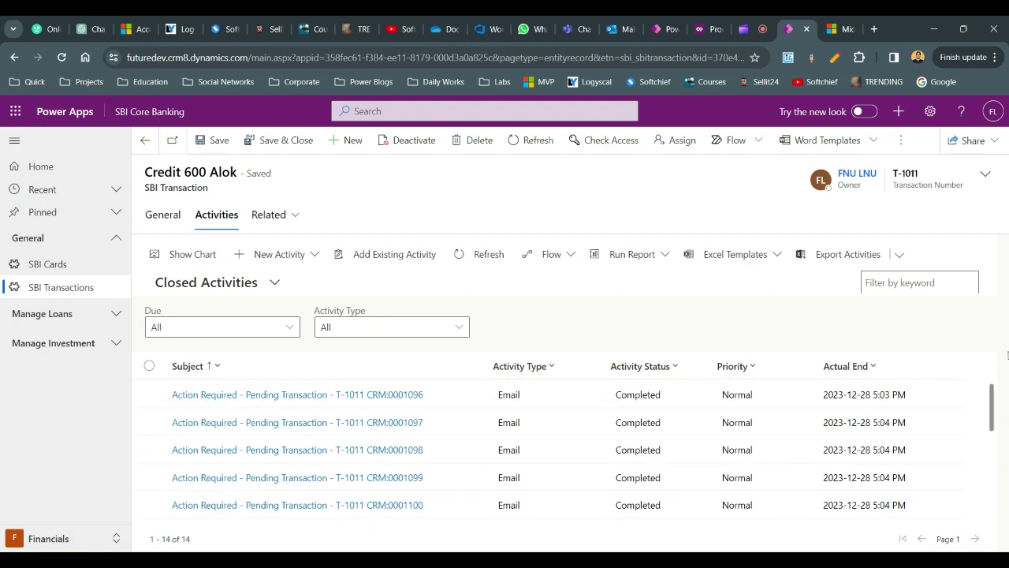
Step: Return to the Reminder Transaction Process - Recursive workflow and review its timeout and Status Reason condition
left_click(840, 32)
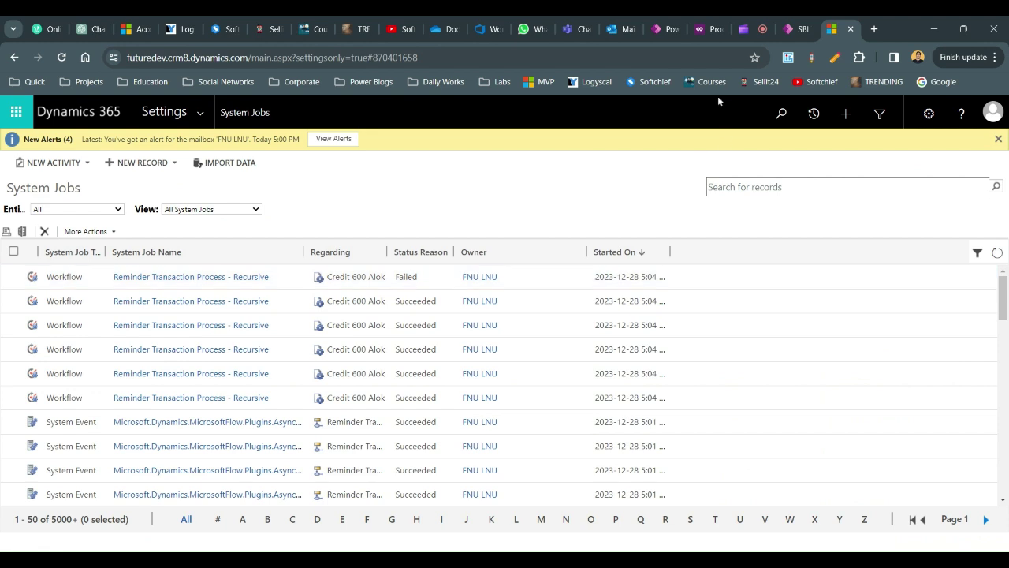
left_click(706, 31)
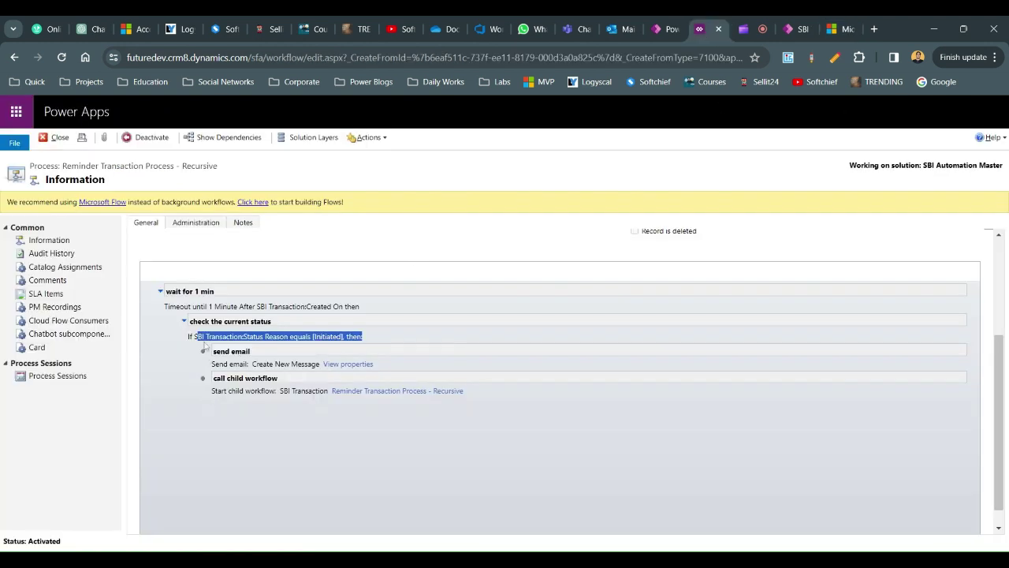
left_click(191, 339)
left_click(193, 337)
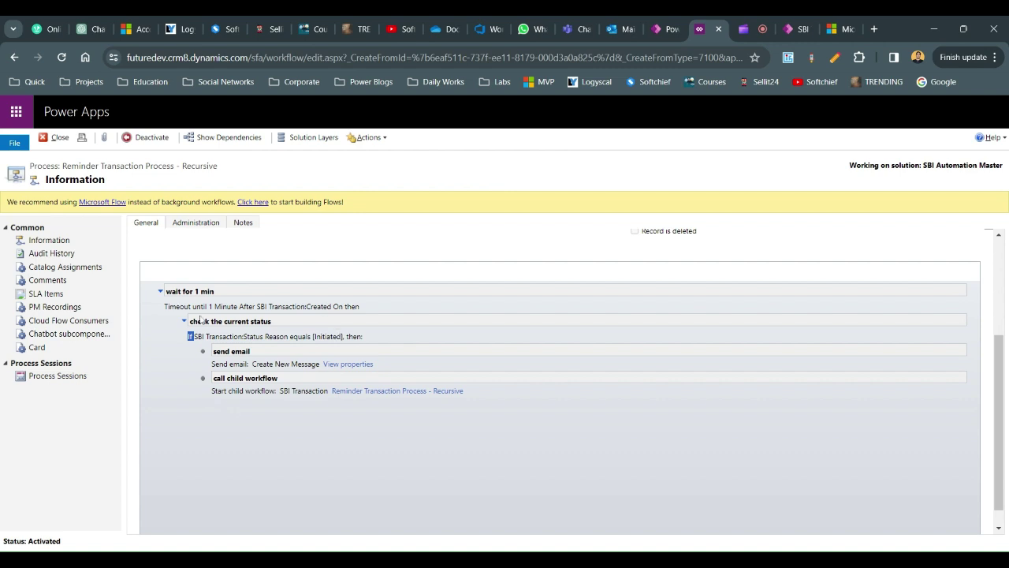
left_click(166, 309)
left_click_drag(166, 309, 344, 313)
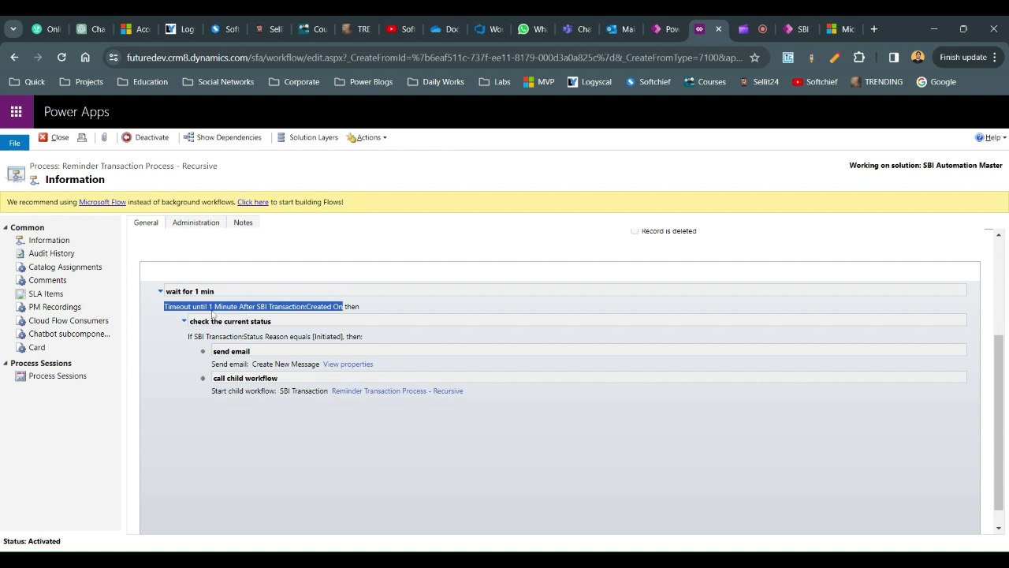
left_click(252, 310)
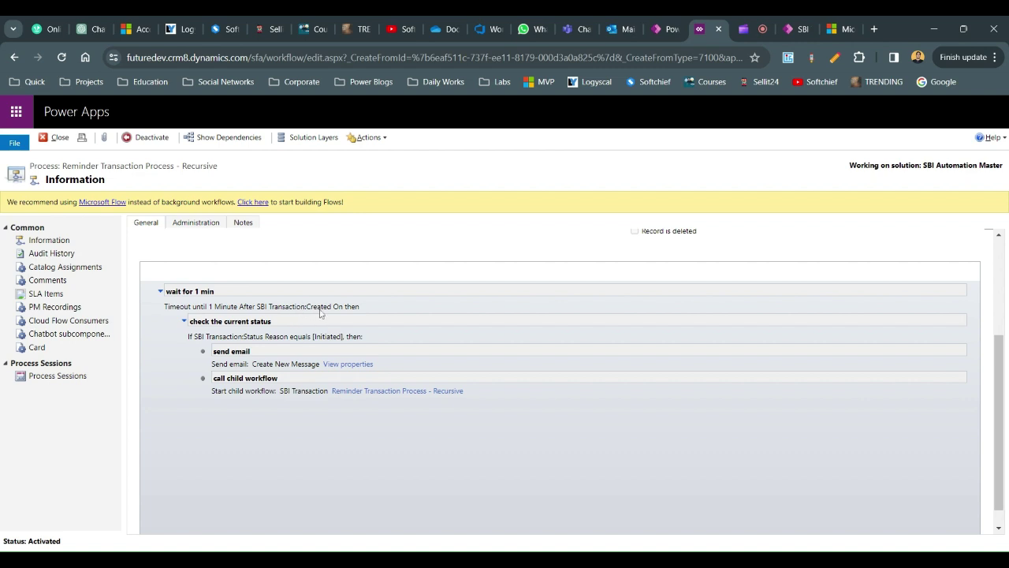
Step: Deactivate the recursive workflow and set its timeout to 1 Minute After Process-Execution Time
left_click(145, 139)
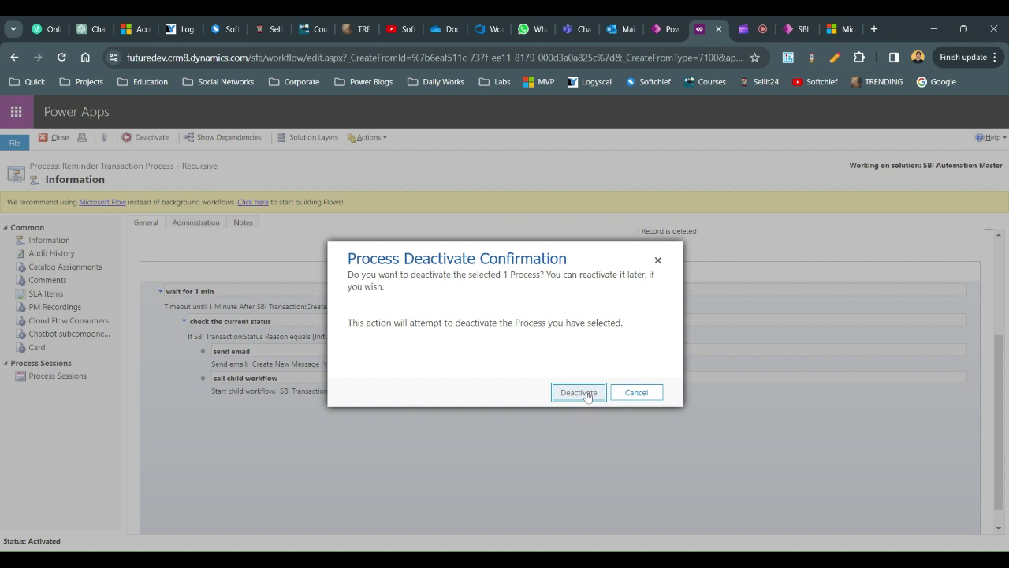
left_click(579, 392)
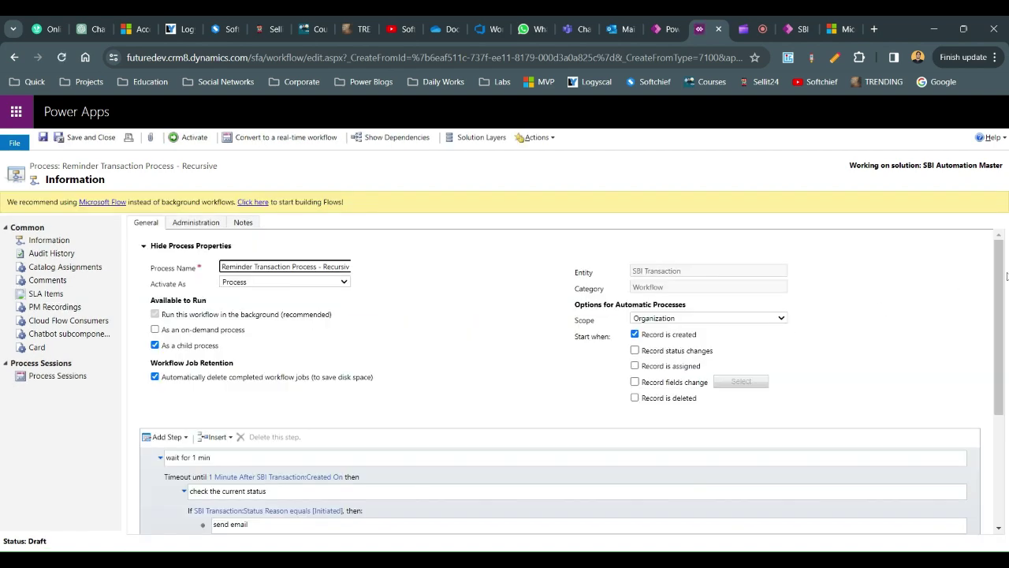
scroll(552, 378, "down", 1)
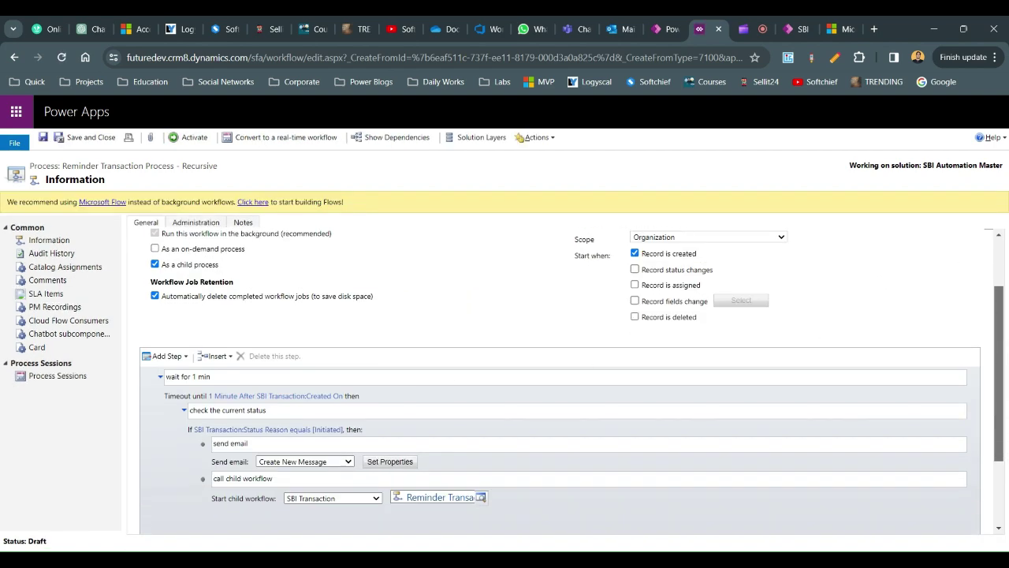
left_click(305, 398)
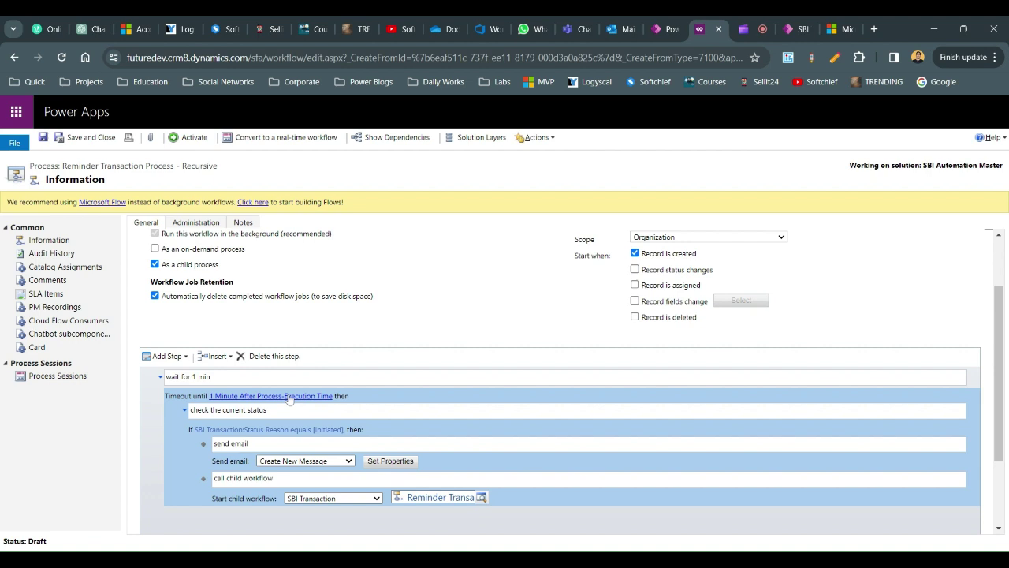
Step: Activate the Reminder Transaction Process - Recursive workflow and start a new SBI Transaction record in SBI Core Banking
left_click(195, 138)
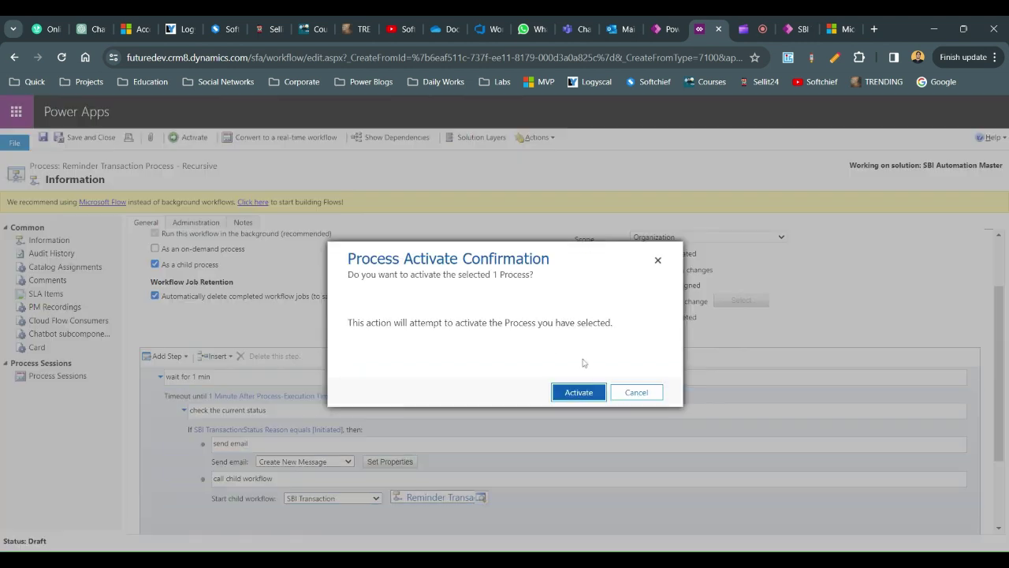
left_click(584, 391)
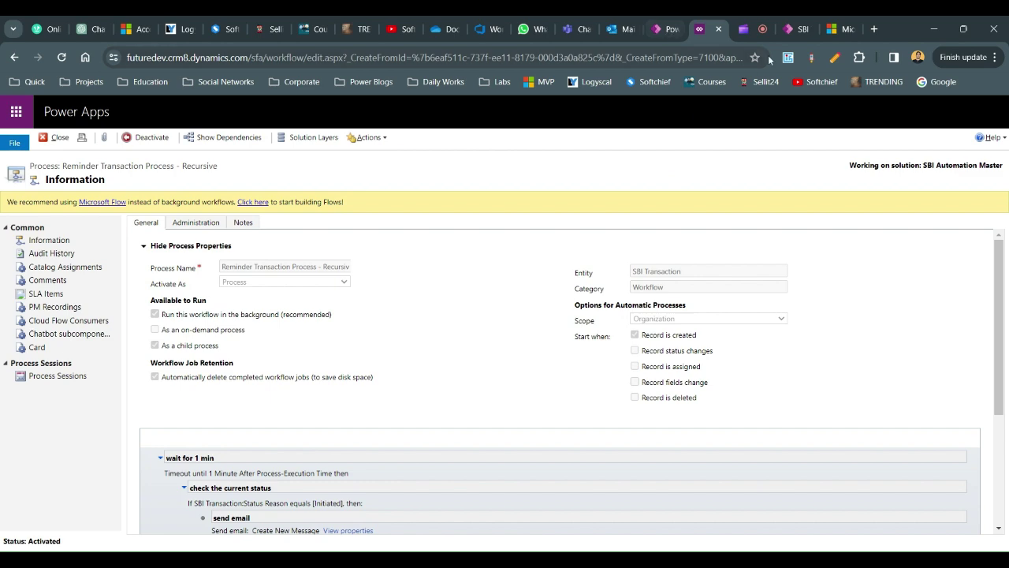
left_click(792, 29)
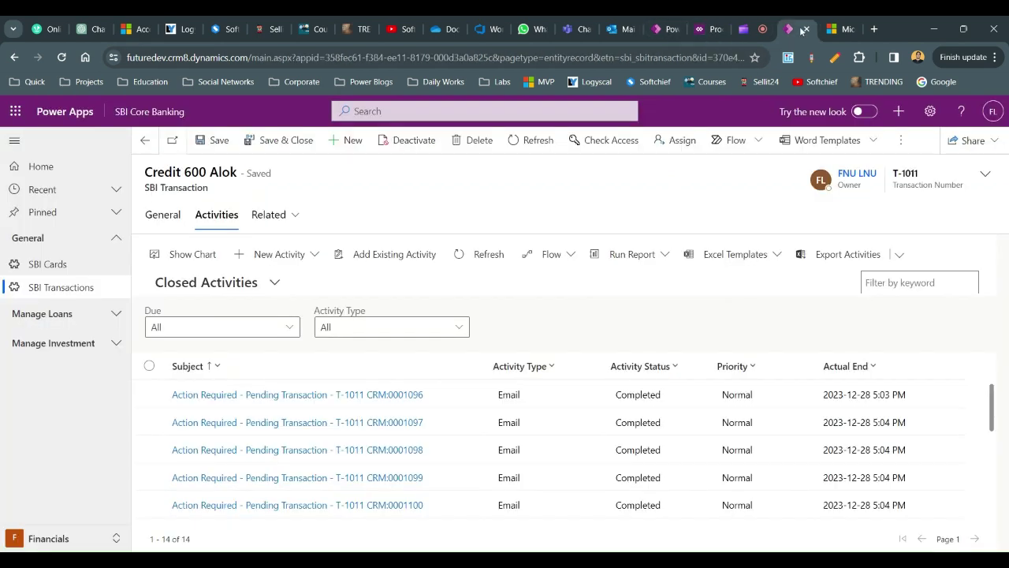
left_click(357, 143)
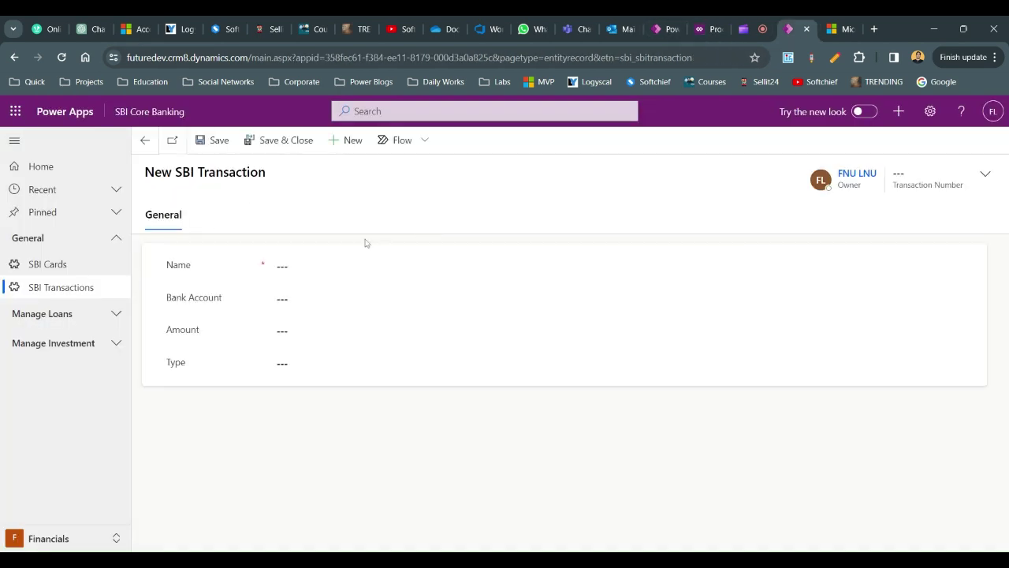
Step: Assign the first recent savings account, set the amount to 122, type Credit and name CR 122, and save the transaction
left_click(332, 298)
key("Down")
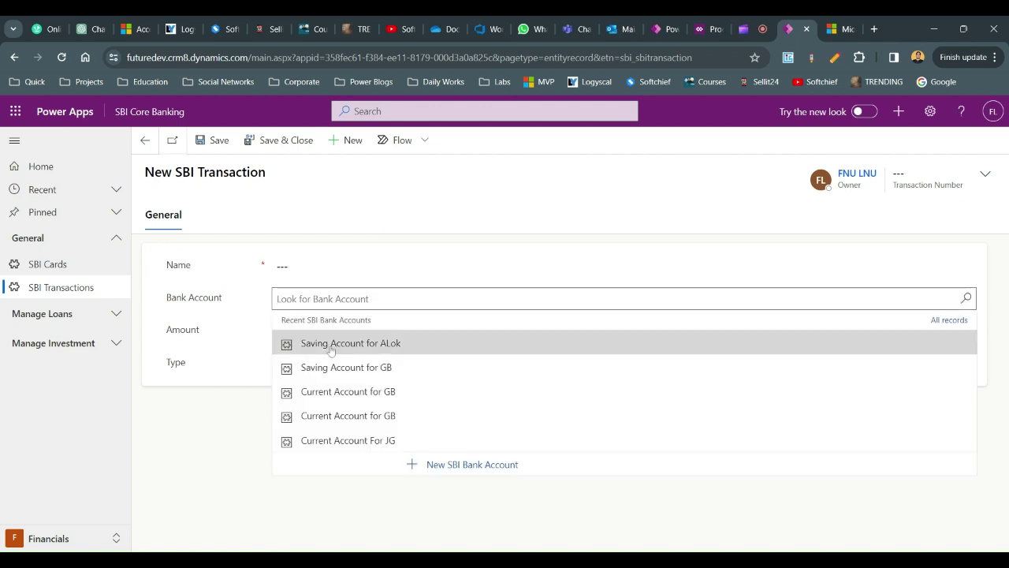
key("Return")
key("Tab")
type("122")
left_click(298, 365)
left_click(304, 401)
left_click(284, 266)
type("CR 122")
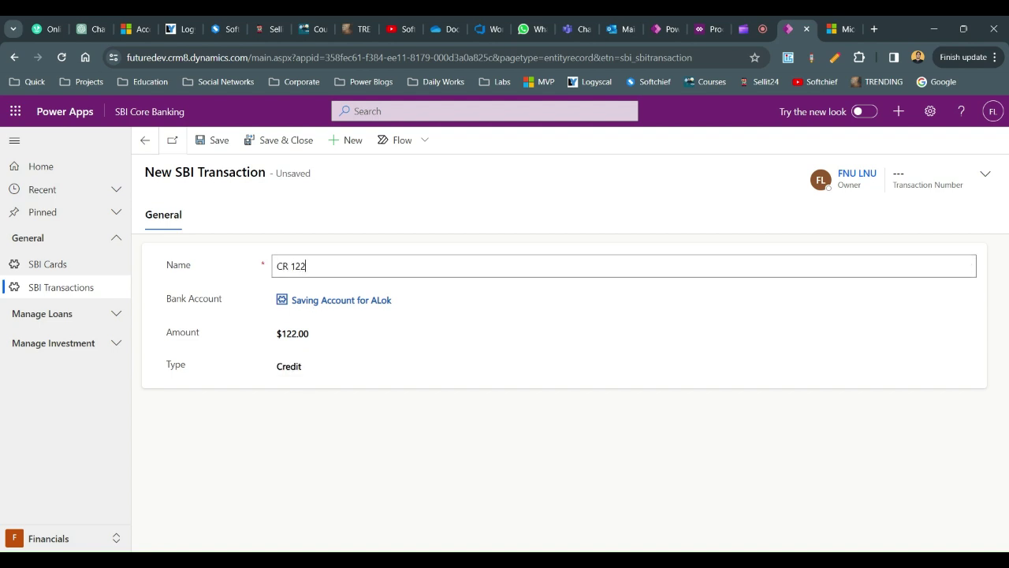
left_click(218, 146)
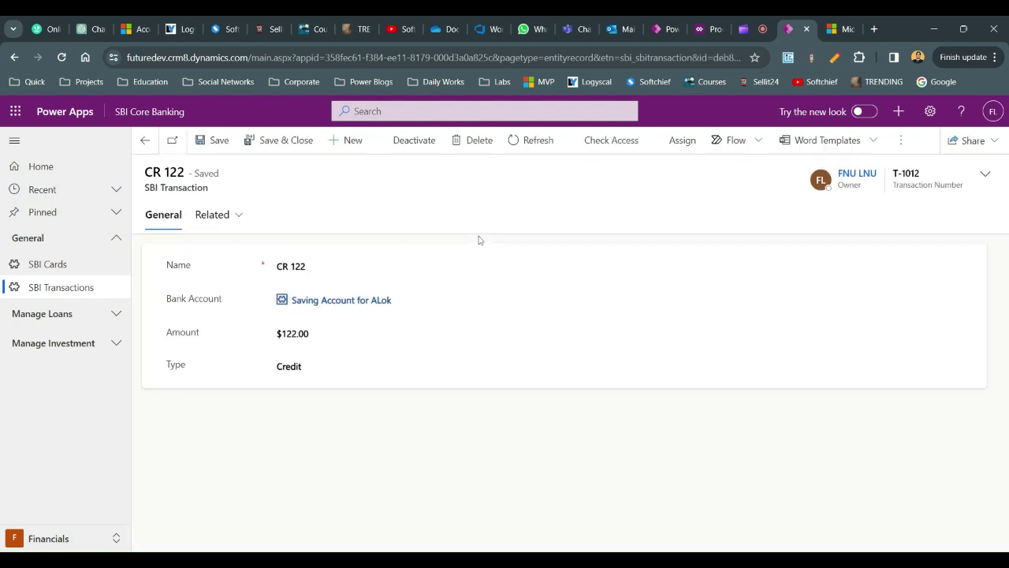
Step: Refresh the system jobs and postpone the Auto Reminder for Transation job regarding CR 122
left_click(838, 29)
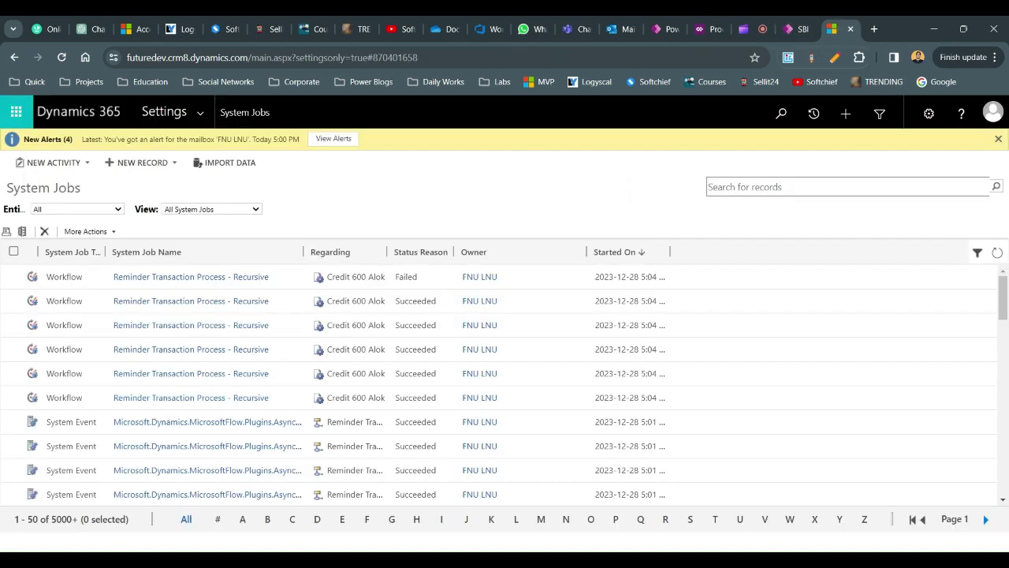
left_click(996, 254)
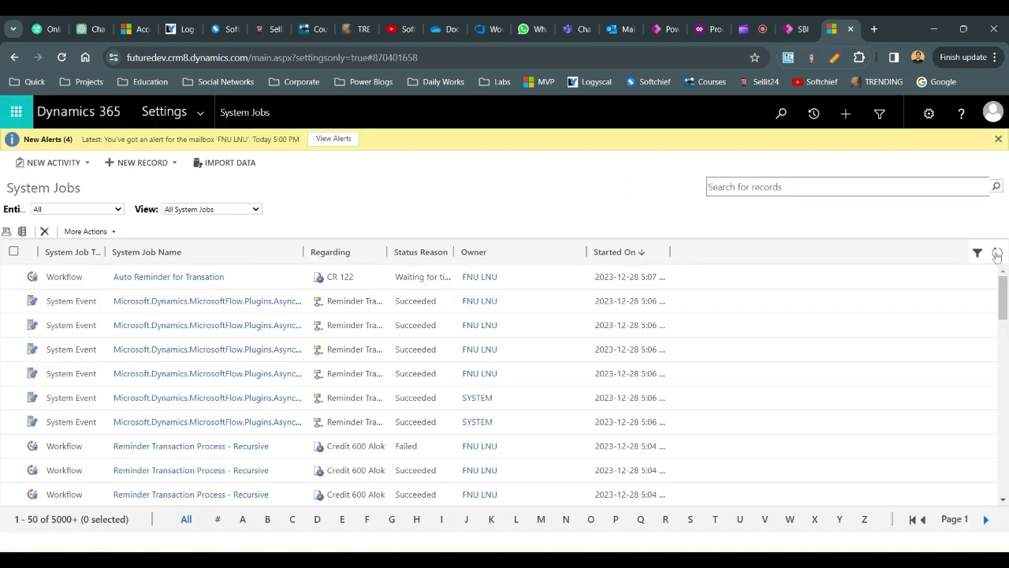
left_click(14, 278)
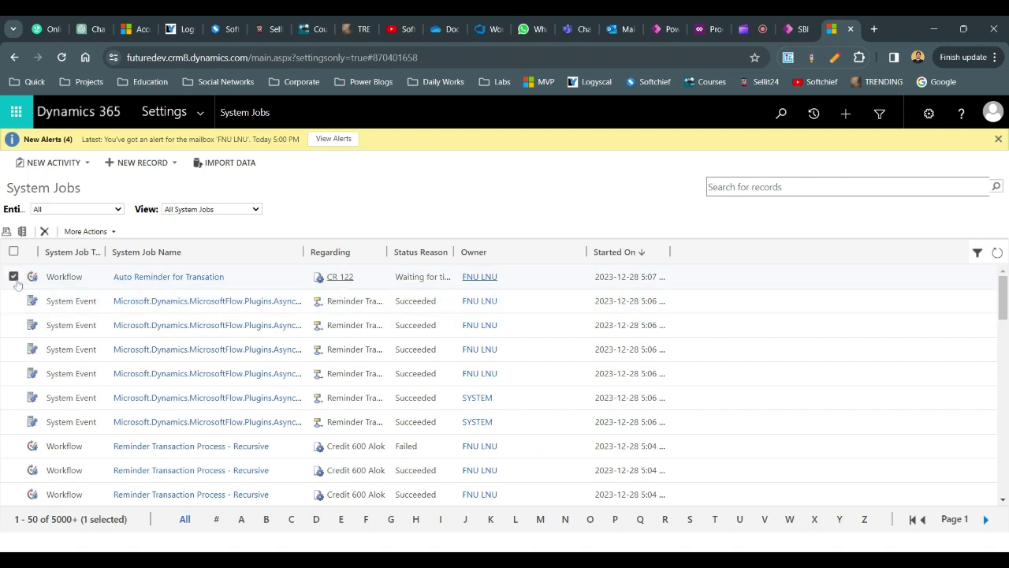
left_click(81, 234)
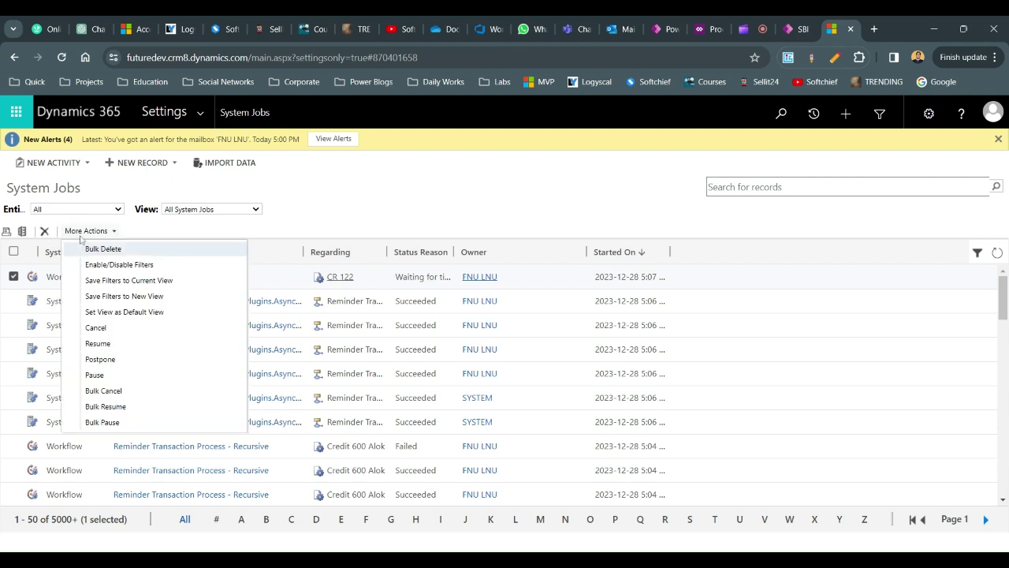
left_click(110, 359)
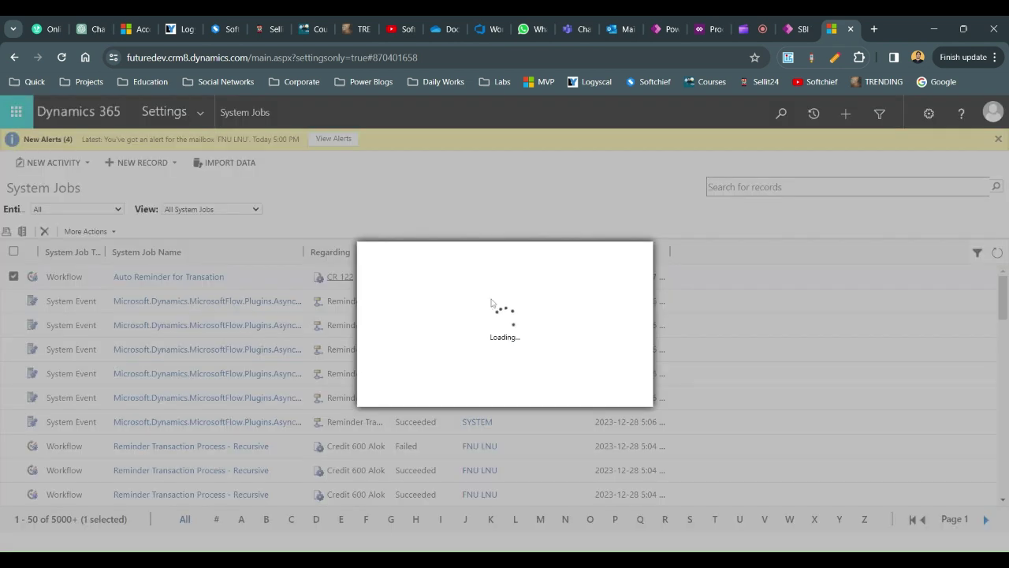
left_click(543, 392)
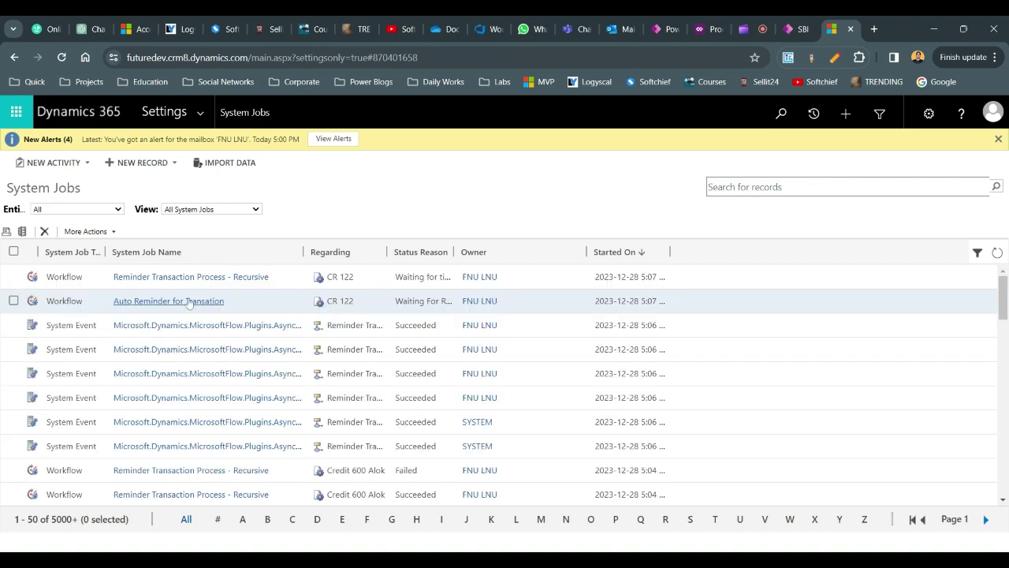
Step: Delete the Auto Reminder for Transation system job regarding CR 122
left_click(14, 301)
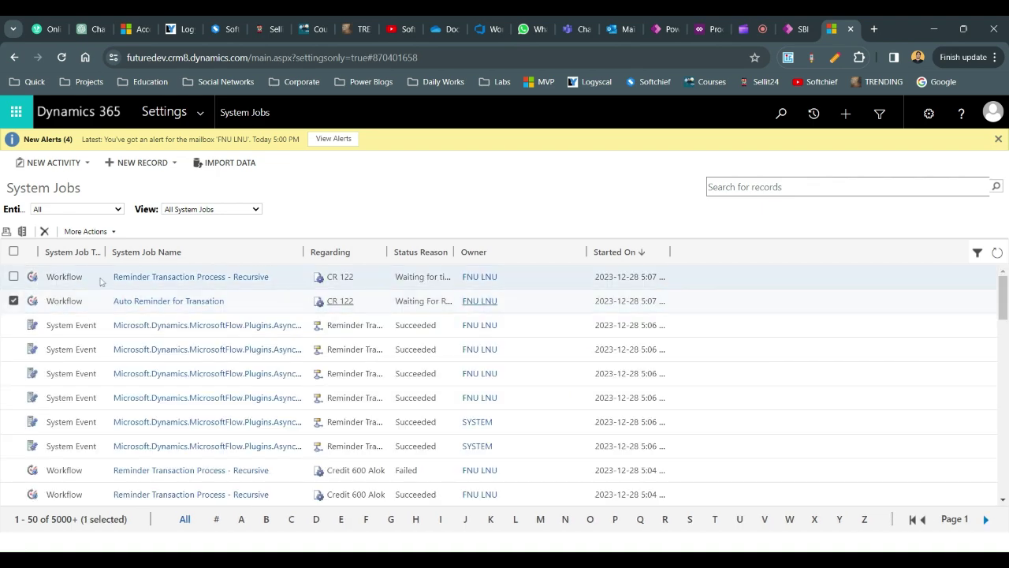
left_click(235, 283)
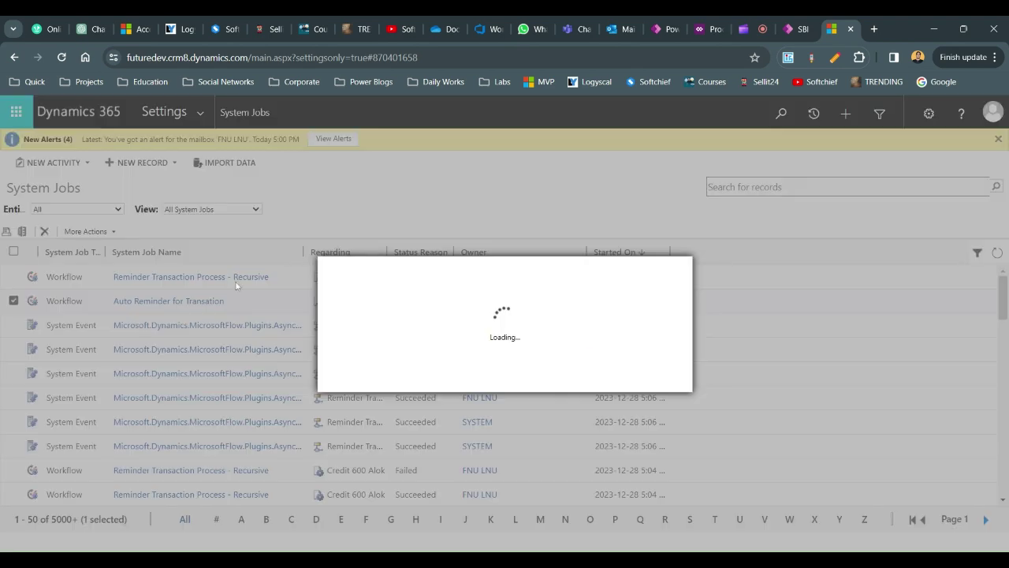
left_click(574, 378)
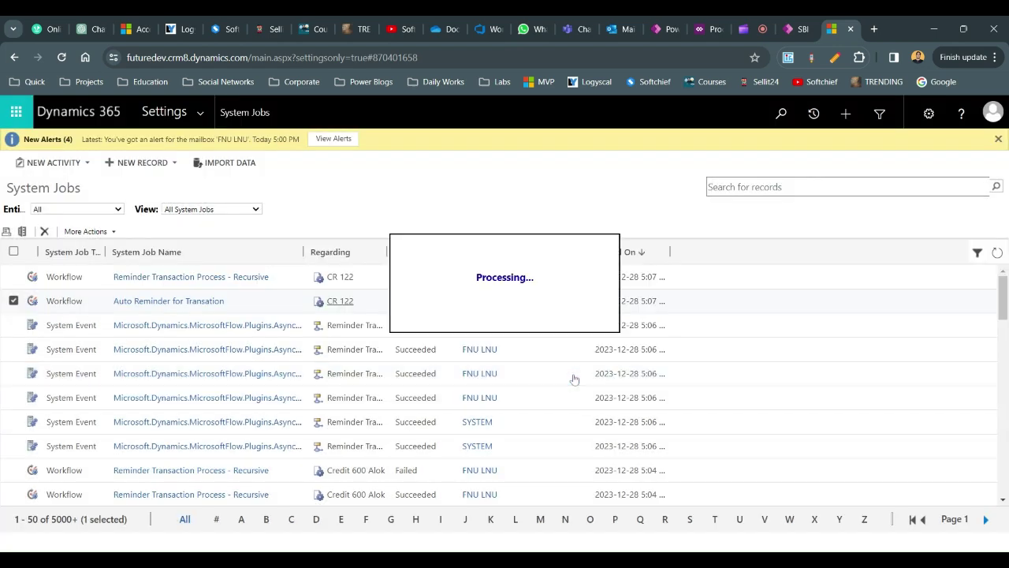
Step: Refresh the system jobs repeatedly and widen the Status Reason column to read the full status of the CR 122 run
left_click(355, 284)
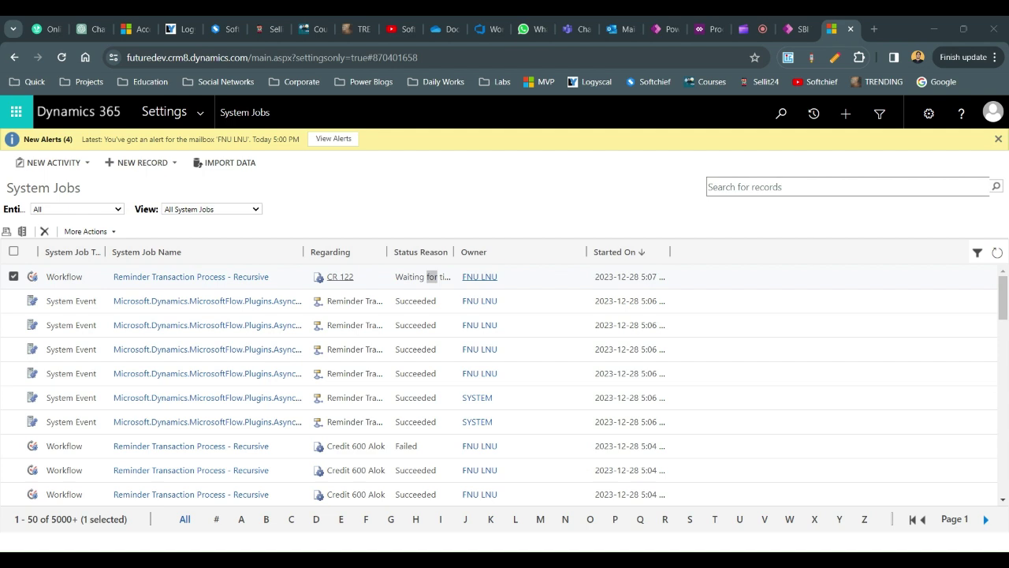
left_click(996, 256)
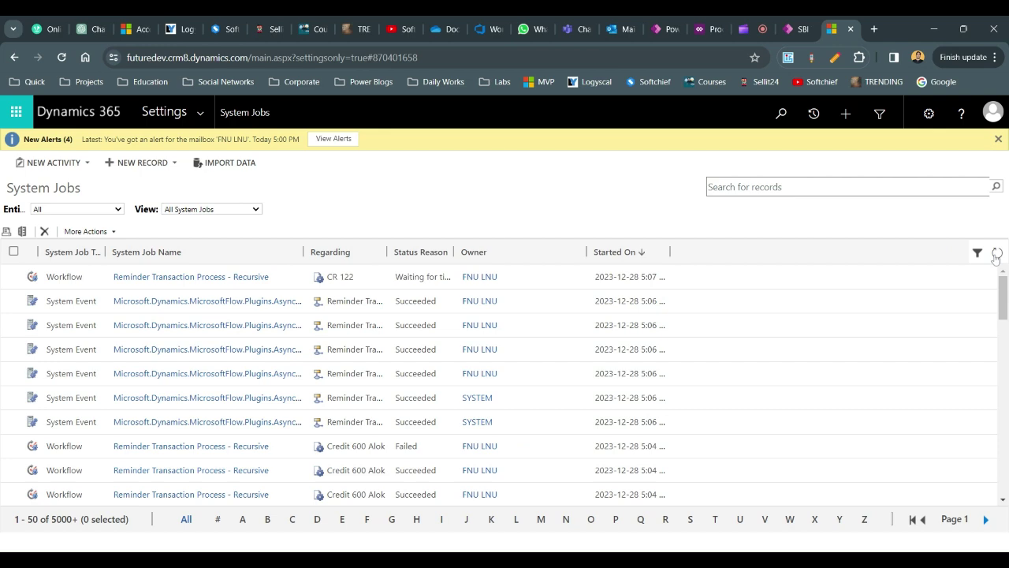
left_click(996, 255)
left_click(996, 255)
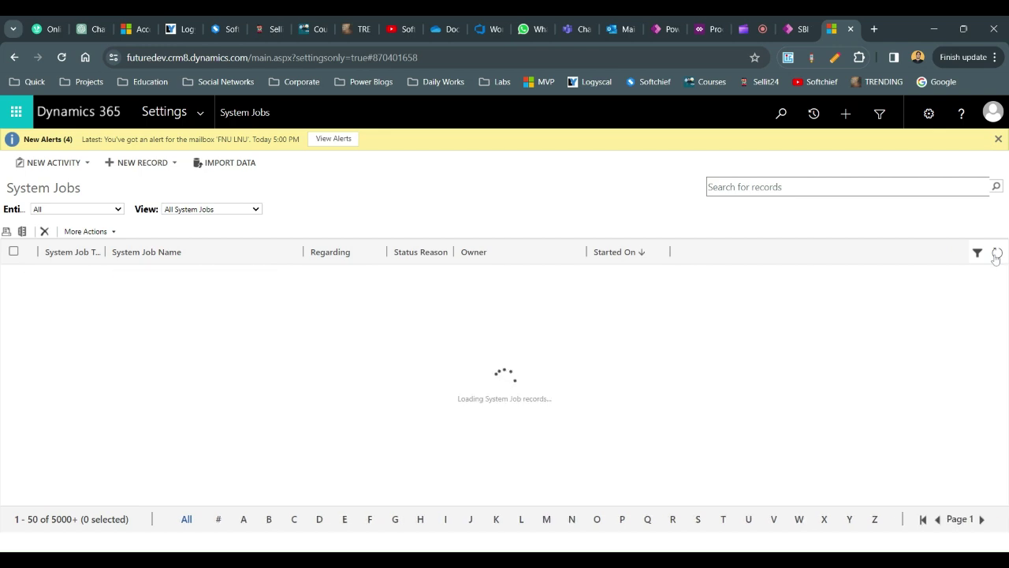
left_click(996, 256)
left_click(996, 255)
left_click_drag(455, 256, 514, 252)
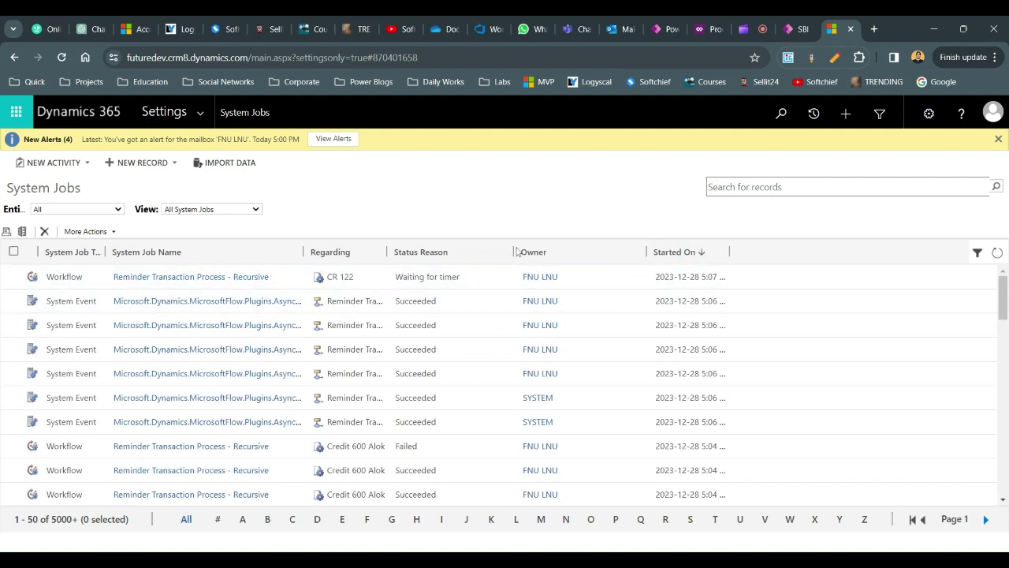
Step: Keep refreshing the system jobs and compare the status and start times of the recursive workflow runs for CR 122
left_click(997, 253)
left_click(998, 253)
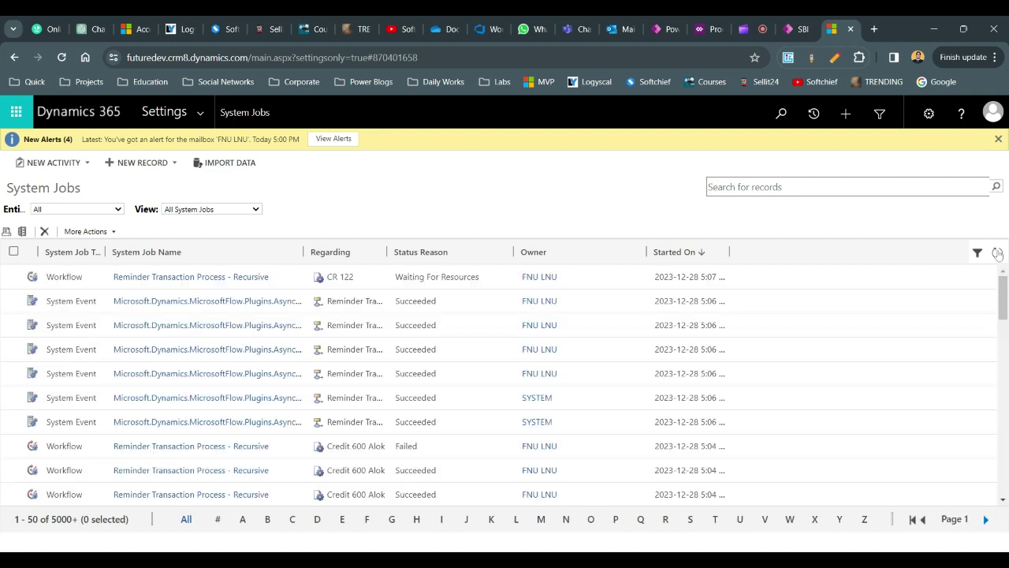
left_click(998, 253)
left_click(997, 253)
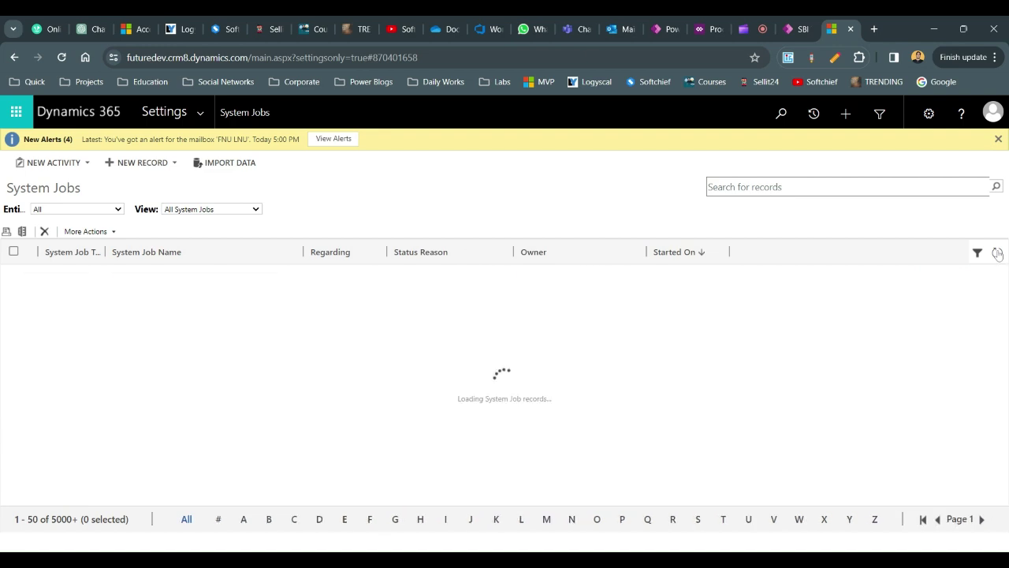
left_click(997, 253)
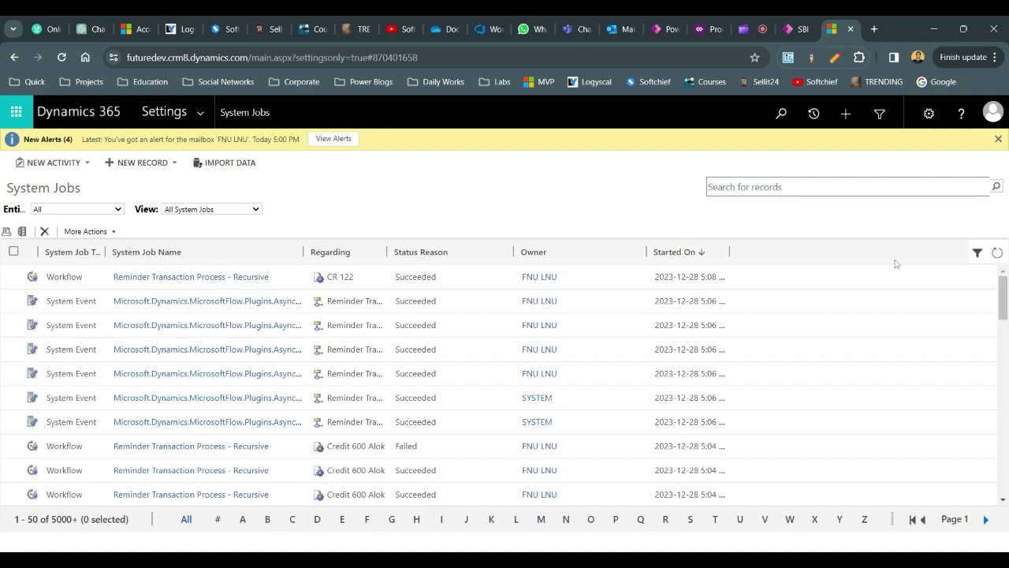
left_click(997, 254)
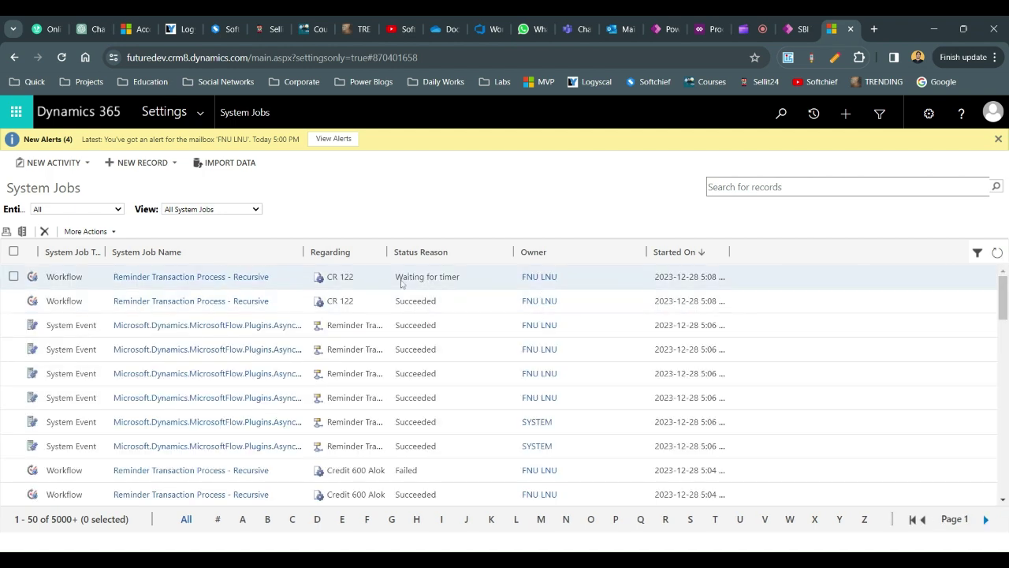
left_click(455, 312)
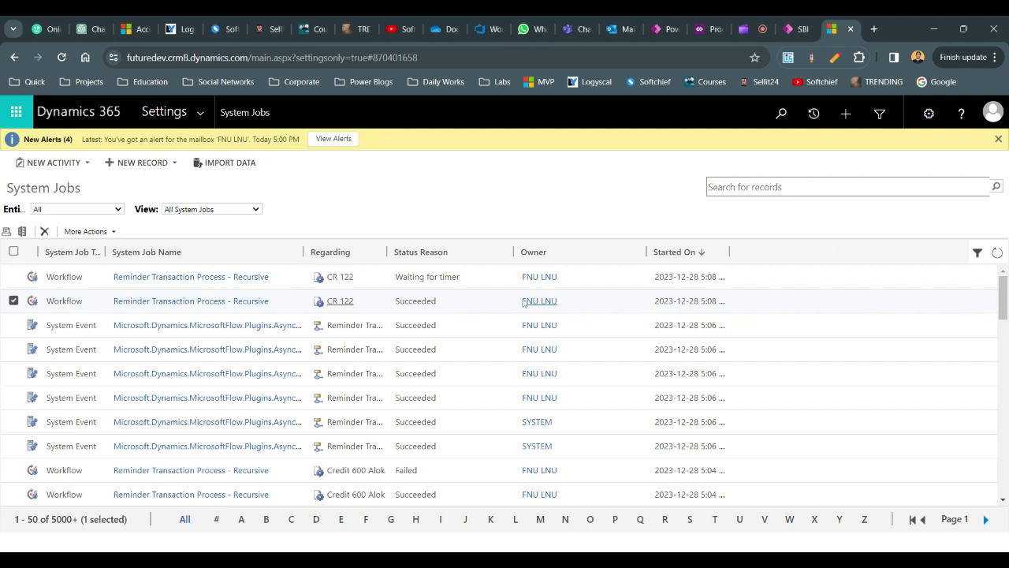
left_click(997, 253)
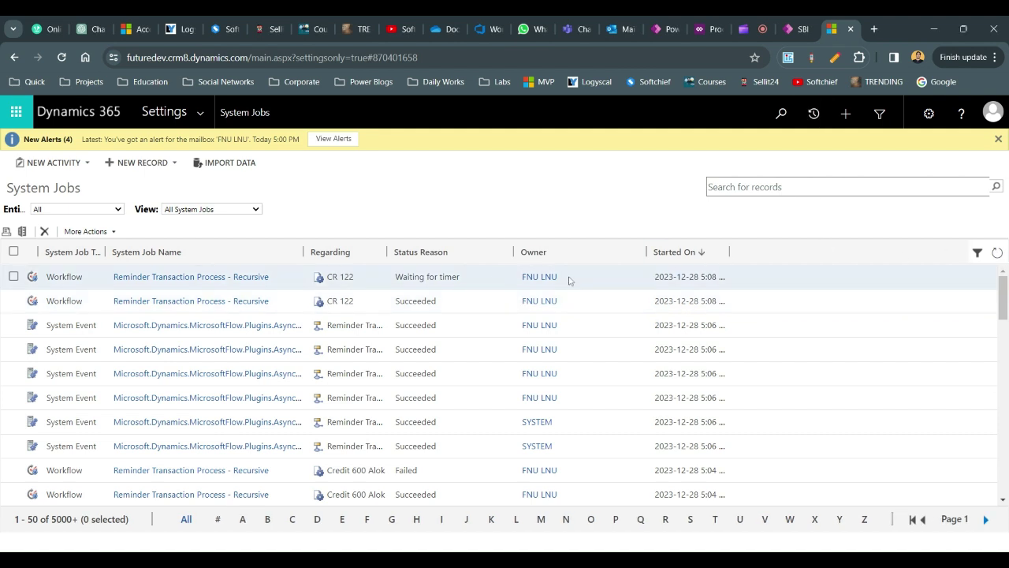
left_click(479, 279)
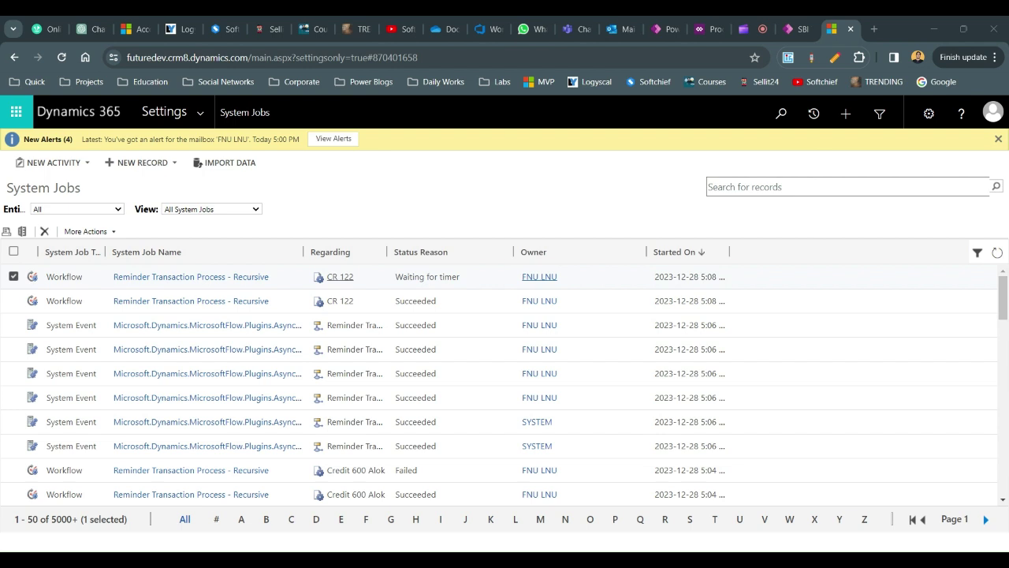
Step: Open the related activities of the CR 122 transaction and show them in the Closed Activities view
left_click(798, 29)
left_click(233, 218)
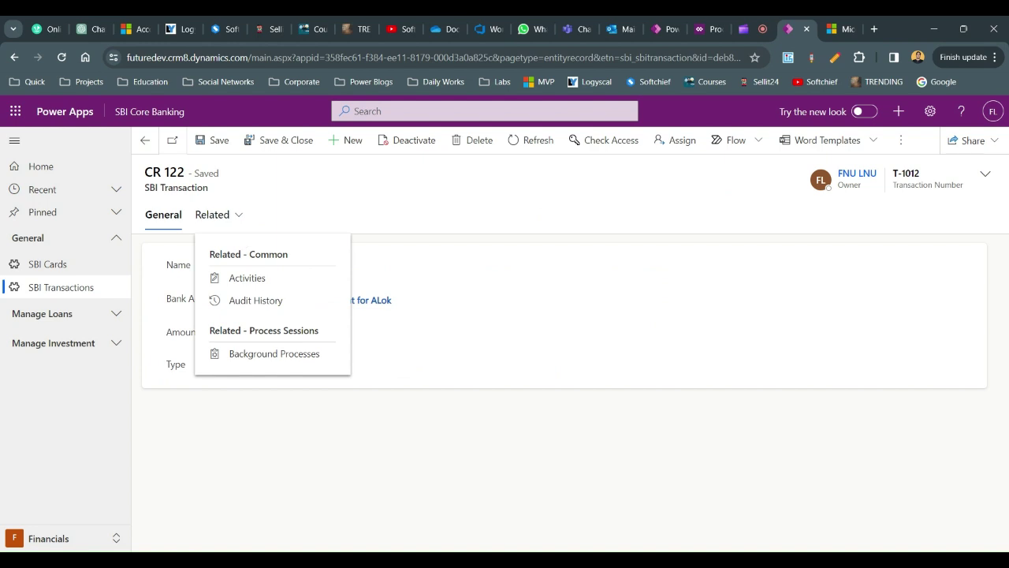
left_click(263, 280)
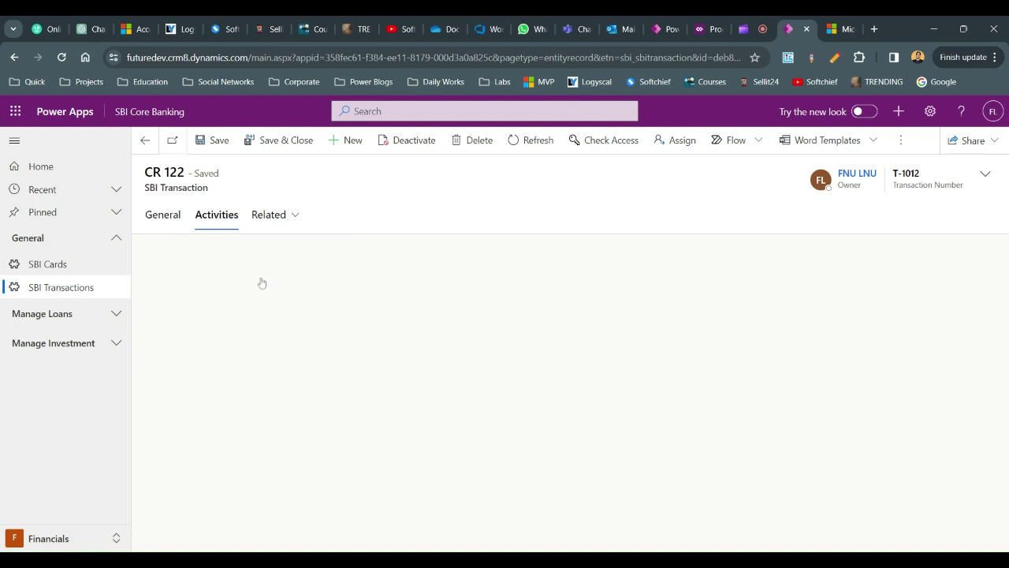
left_click(359, 286)
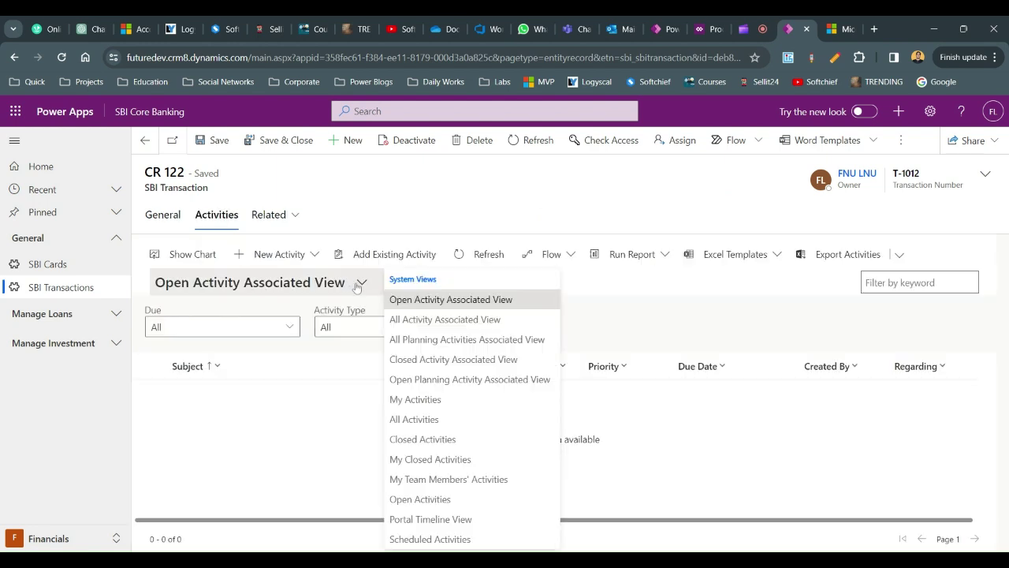
left_click(423, 440)
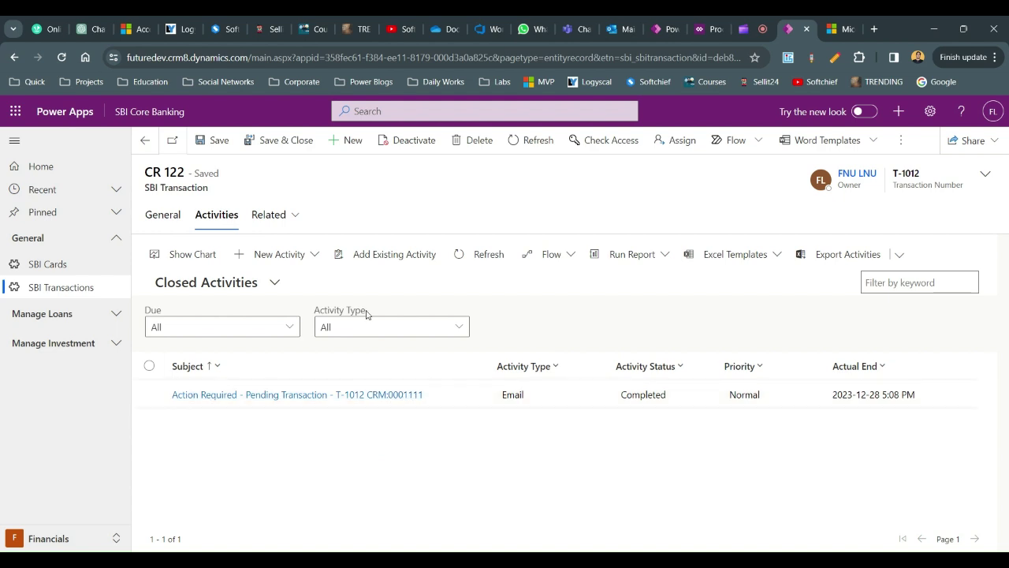
Step: Refresh the Closed Activities view of CR 122 repeatedly to check for new reminder emails from the recursive workflow
left_click(486, 263)
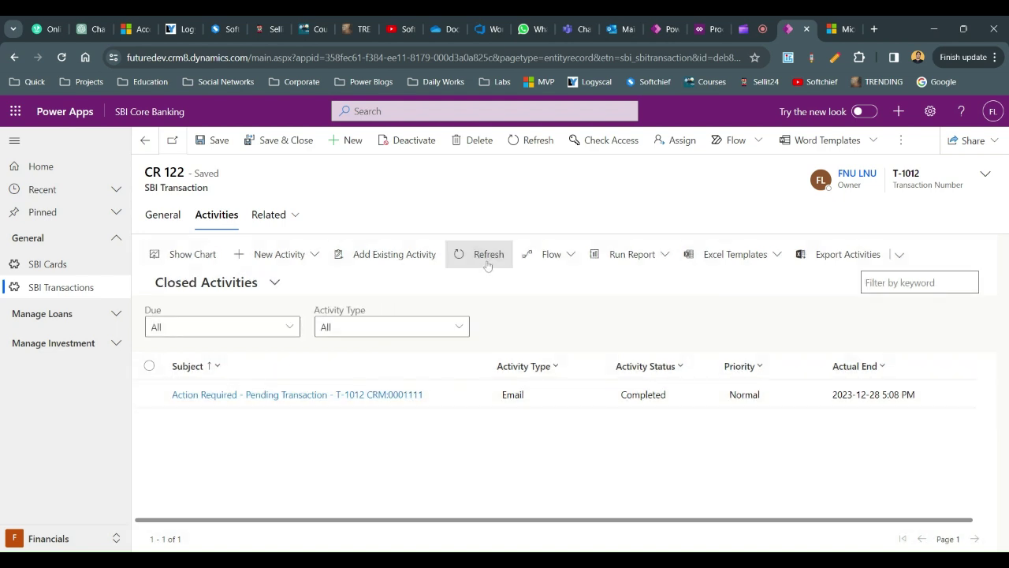
left_click(488, 263)
left_click(487, 263)
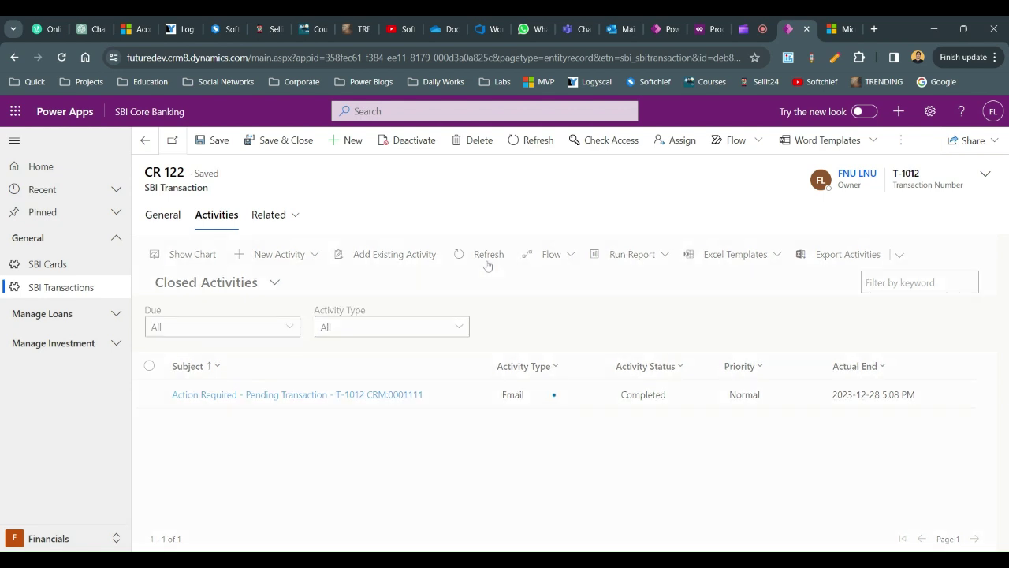
left_click(487, 263)
left_click(487, 264)
left_click(487, 263)
left_click(487, 264)
left_click(487, 264)
left_click(487, 263)
left_click(488, 263)
left_click(487, 264)
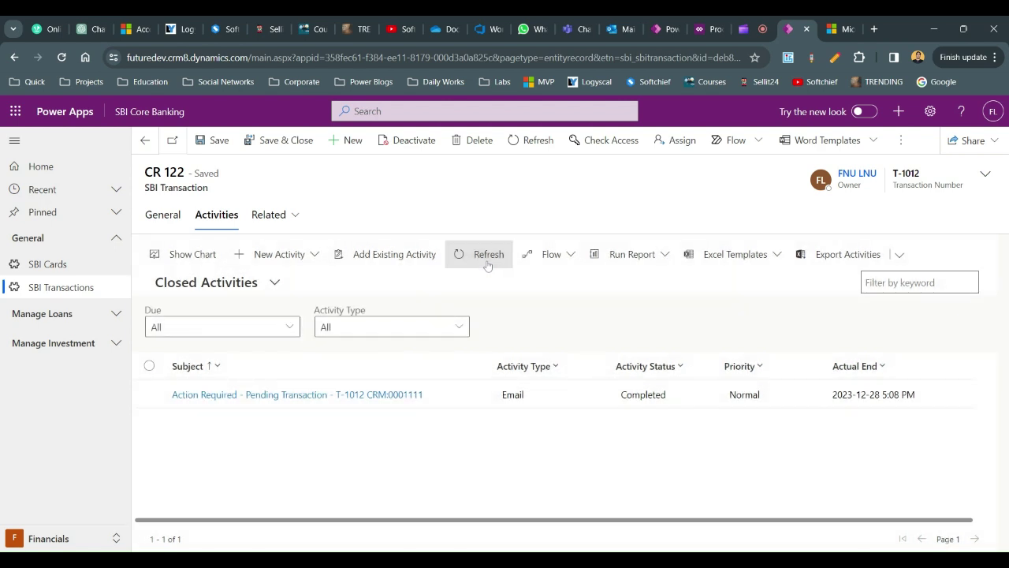
left_click(487, 263)
left_click(487, 263)
left_click(487, 263)
left_click(487, 264)
left_click(487, 264)
left_click(487, 263)
left_click(487, 264)
left_click(487, 264)
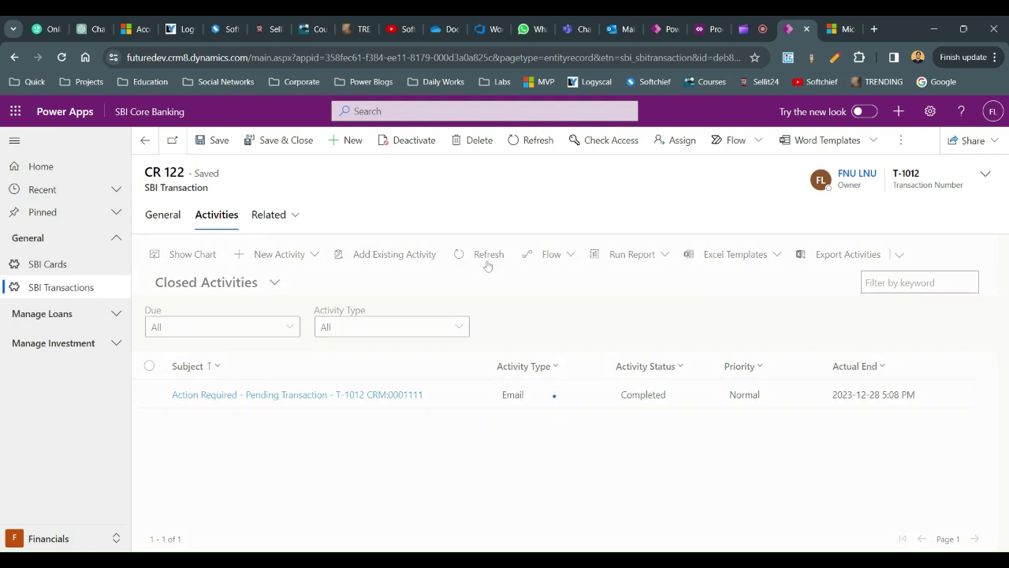
left_click(488, 264)
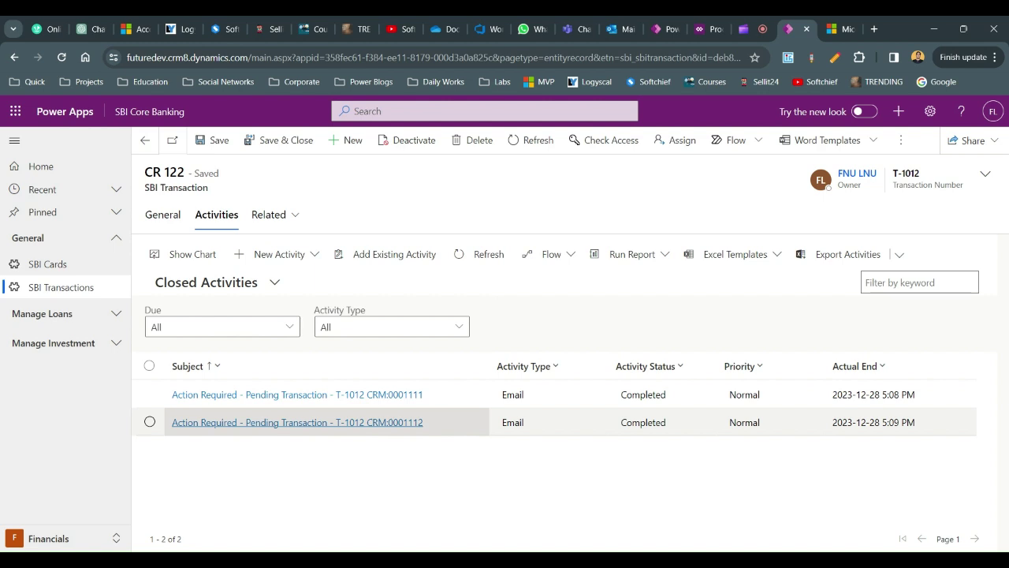
left_click(483, 259)
left_click(482, 258)
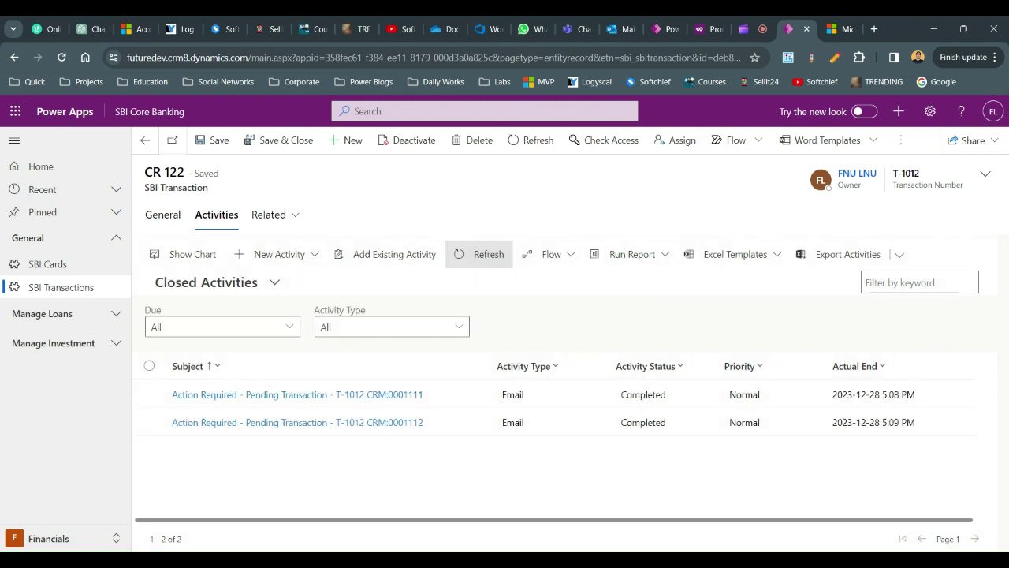
left_click(483, 258)
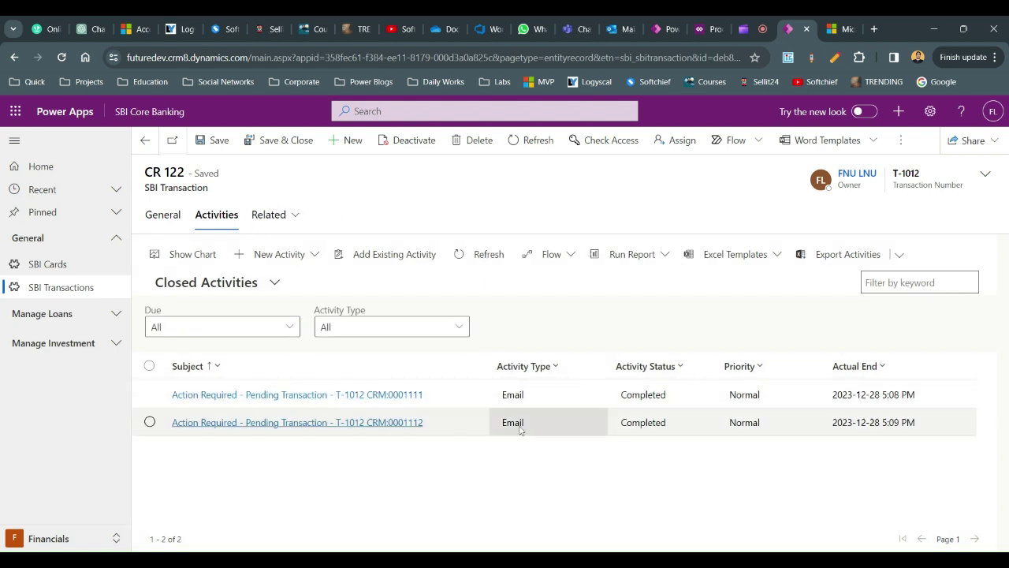
Step: Return to the Active SBI Transactions list and activate the CR 122 transaction to update its status
left_click(163, 216)
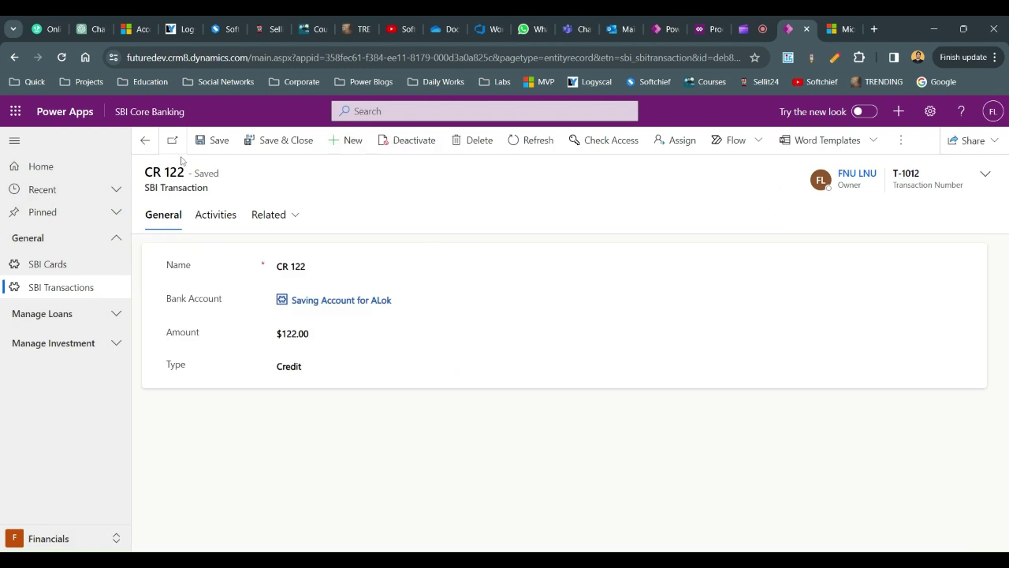
left_click(145, 140)
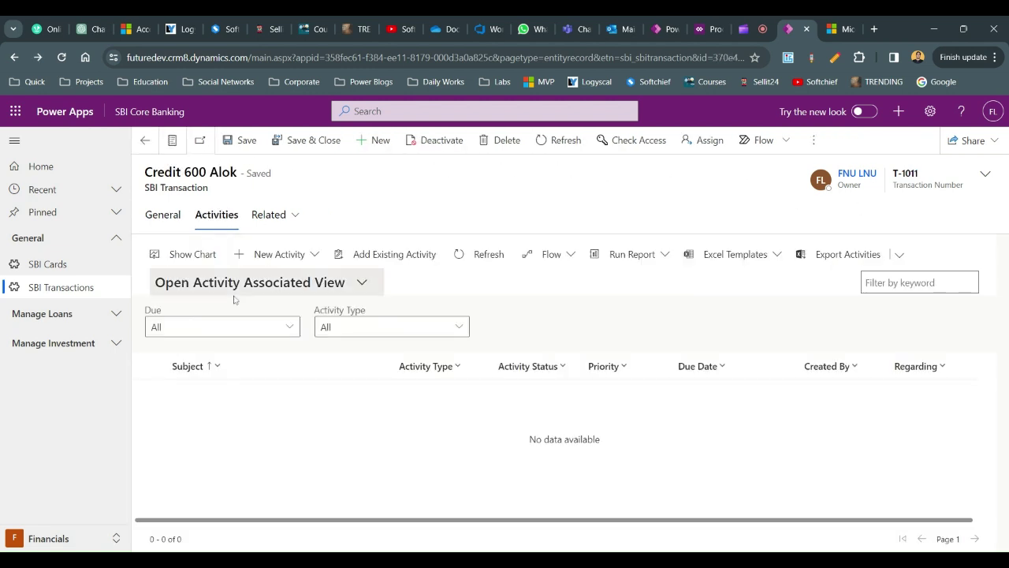
left_click(172, 217)
left_click(146, 152)
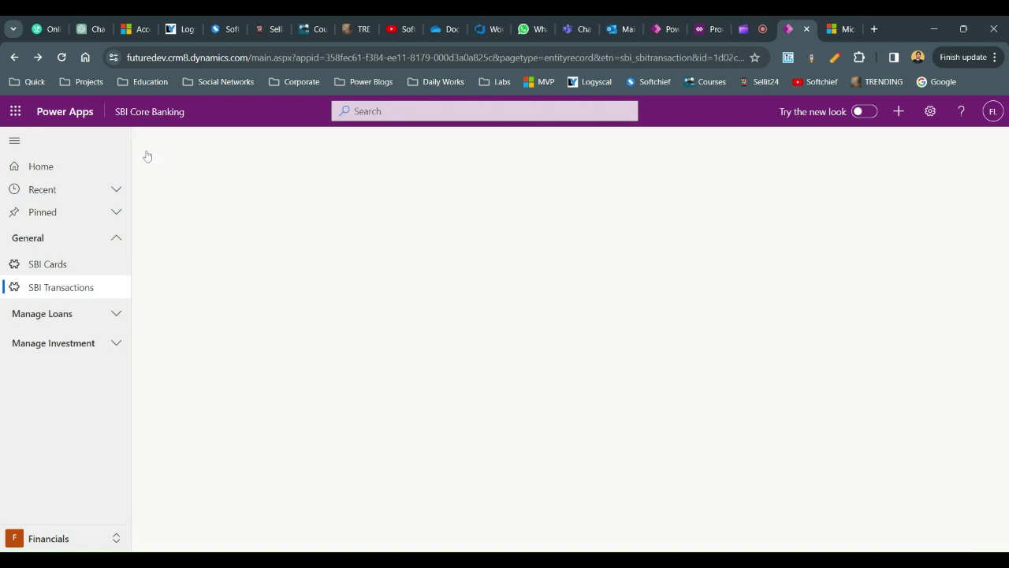
left_click(146, 151)
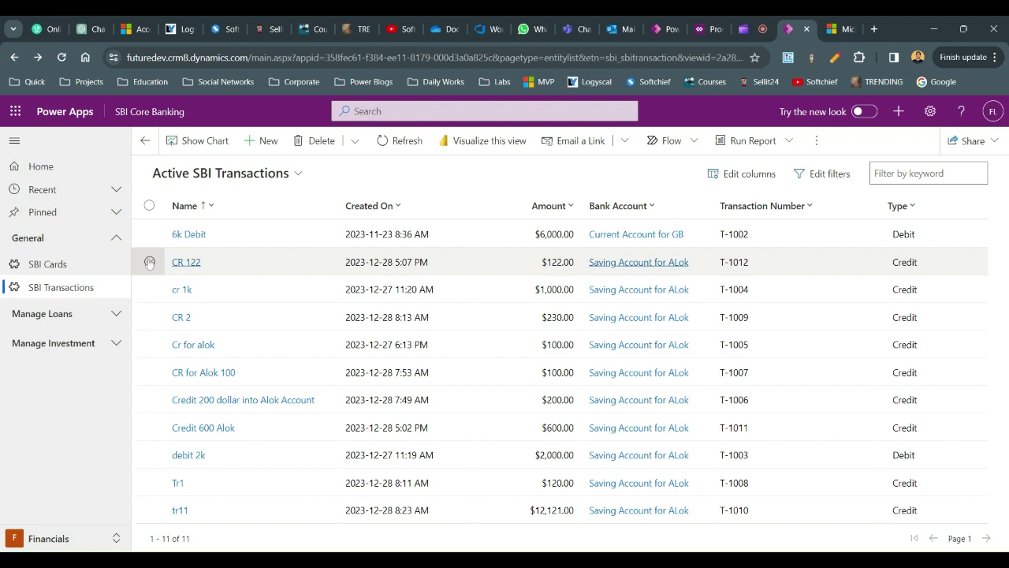
left_click(149, 262)
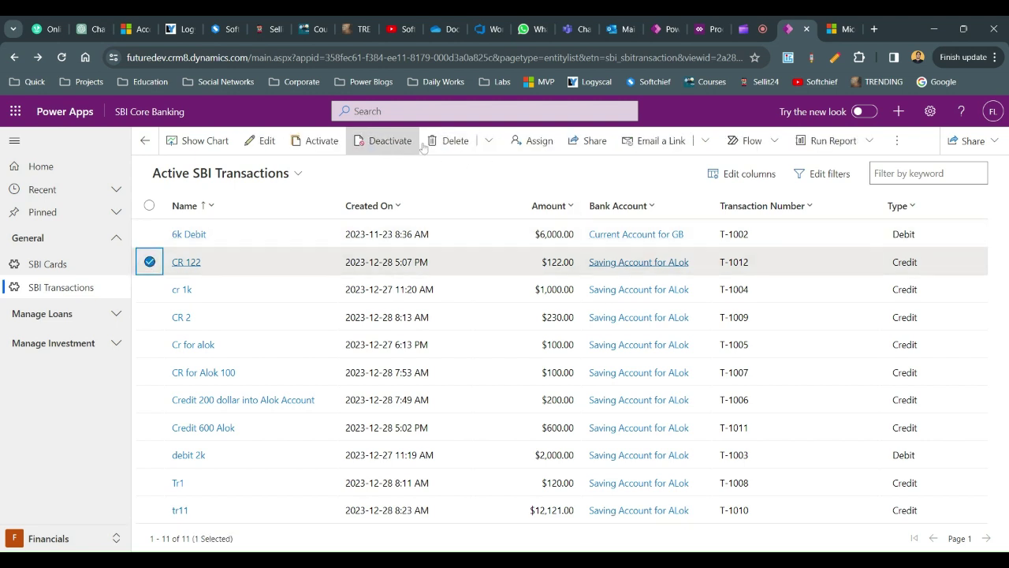
left_click(319, 142)
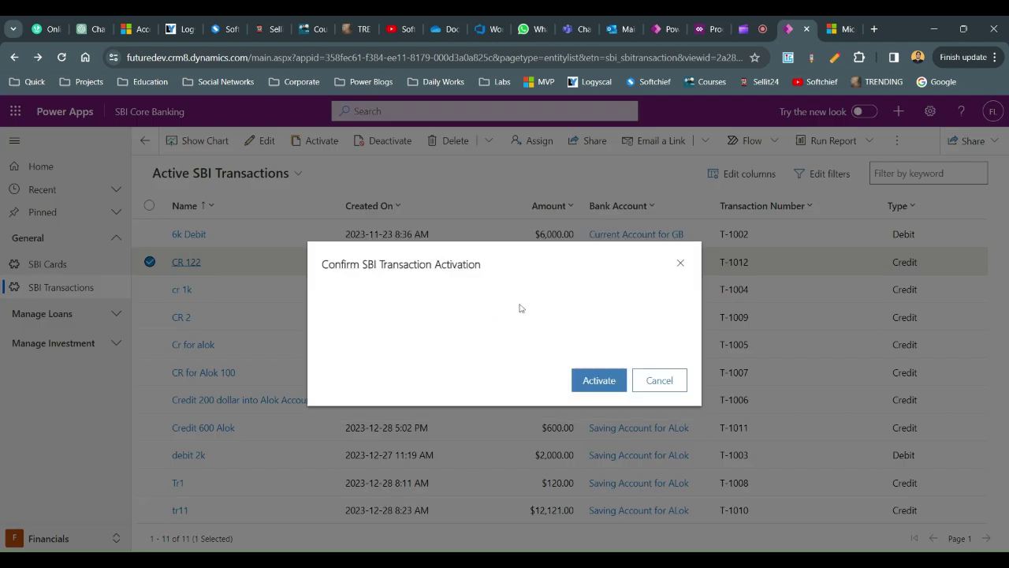
left_click(514, 335)
left_click(599, 380)
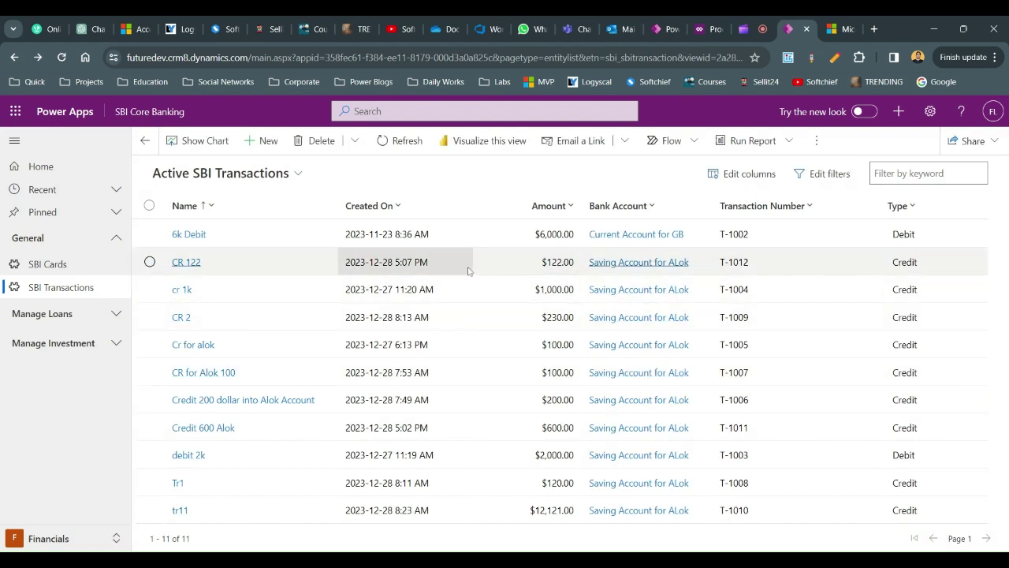
Step: Switch to the Dynamics 365 System Jobs list and refresh it to check the latest recursive workflow run for CR 122
left_click(840, 28)
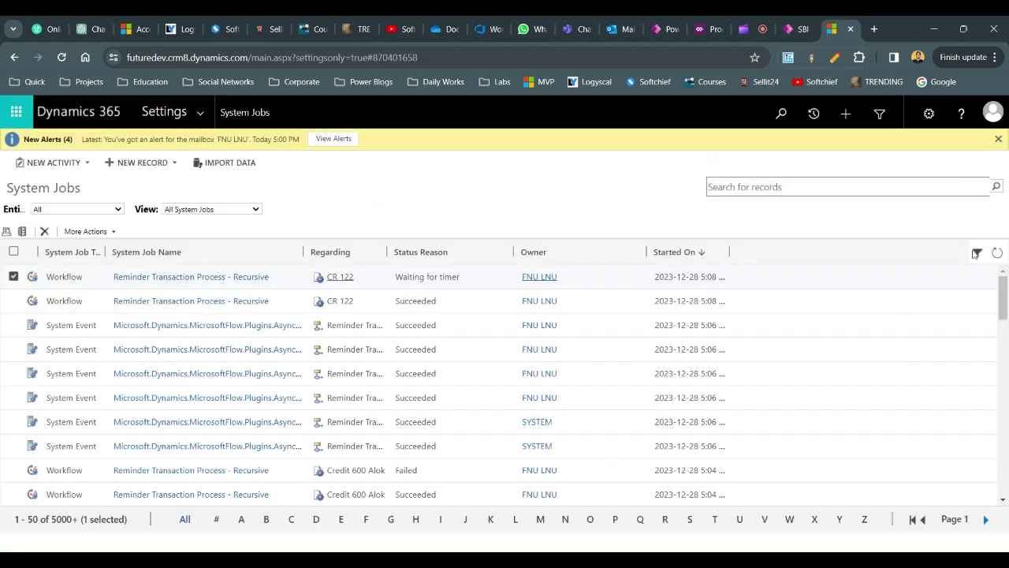
left_click(997, 253)
left_click(997, 253)
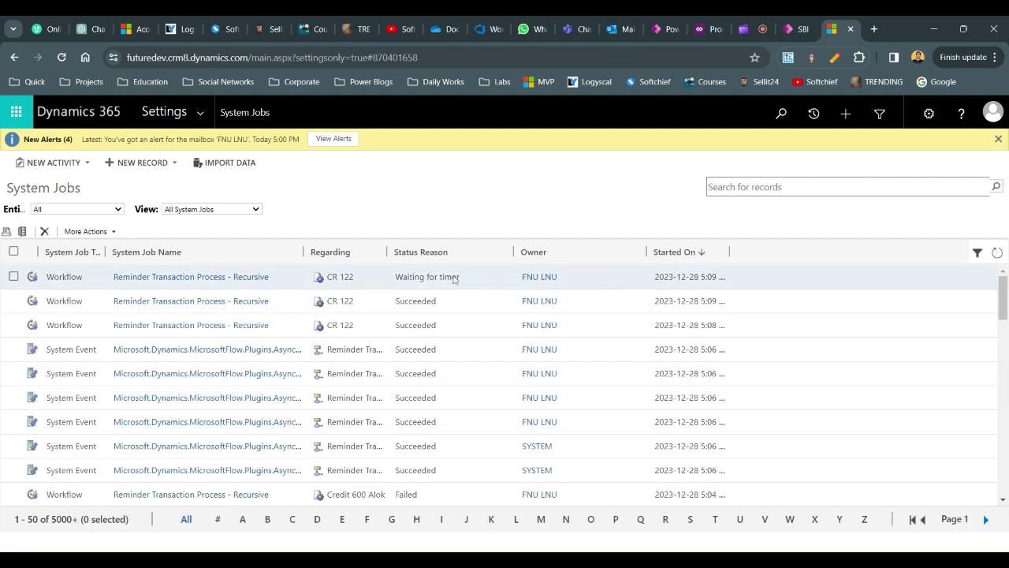
left_click(476, 279)
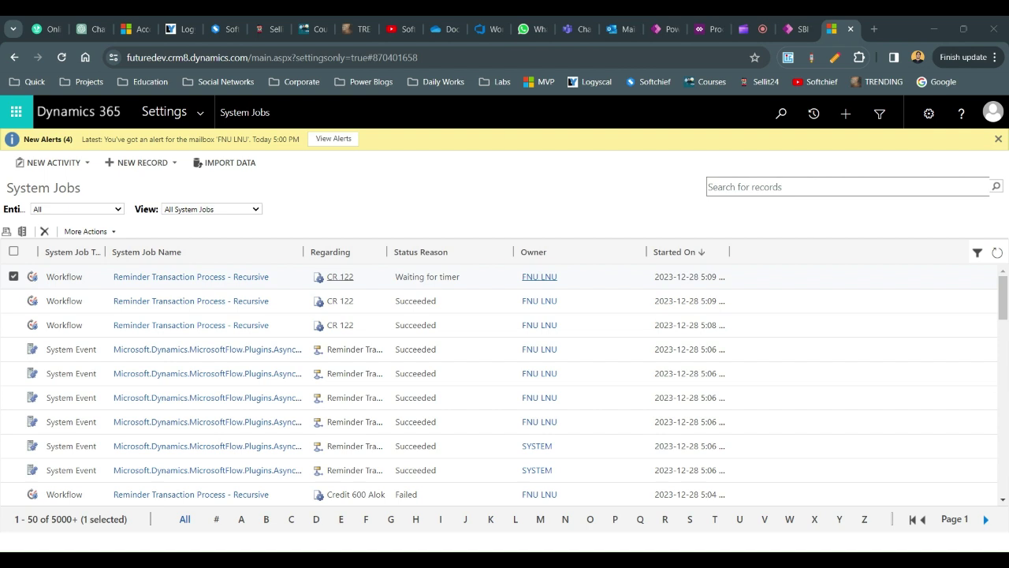
left_click(996, 253)
left_click(463, 275)
Step: Reopen CR 122 from the SBI Transactions list and review its emails in the Closed Activities view
left_click(795, 28)
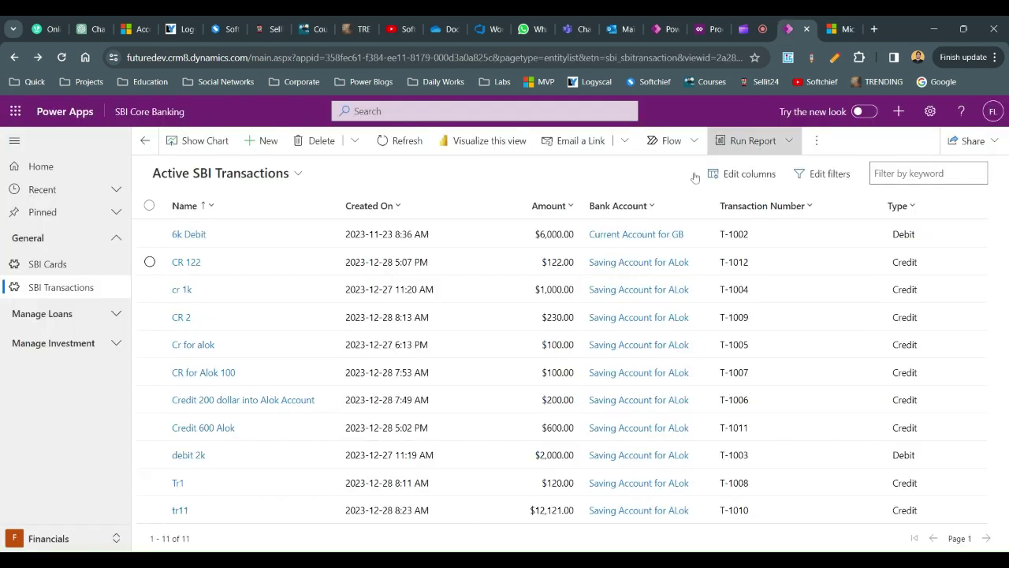
double_click(247, 270)
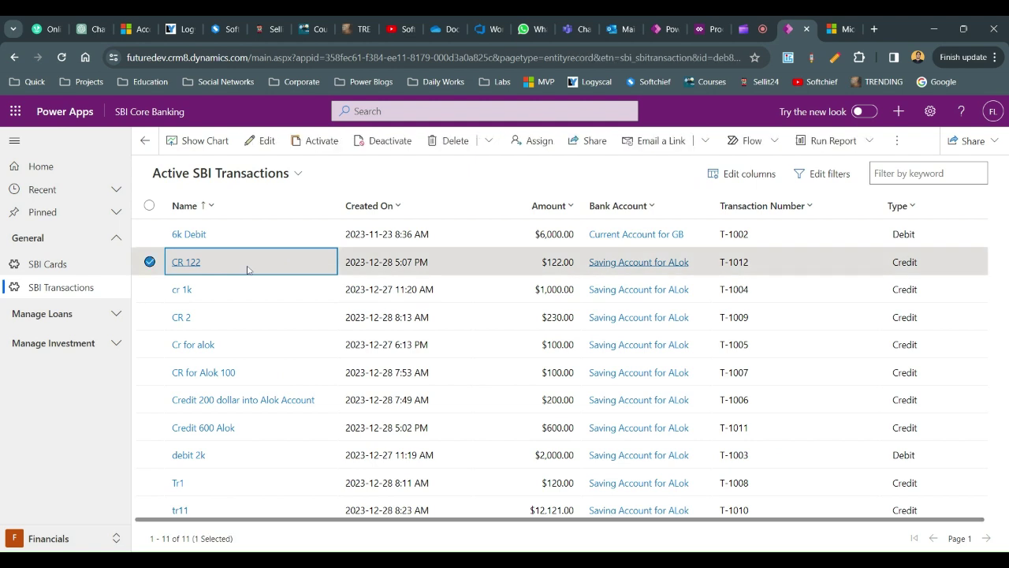
left_click(233, 216)
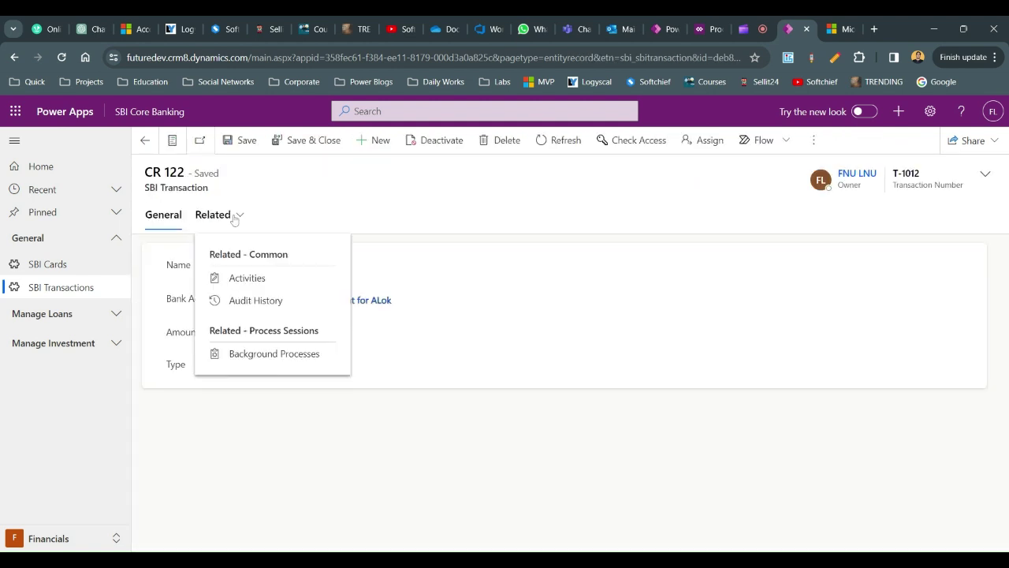
left_click(255, 278)
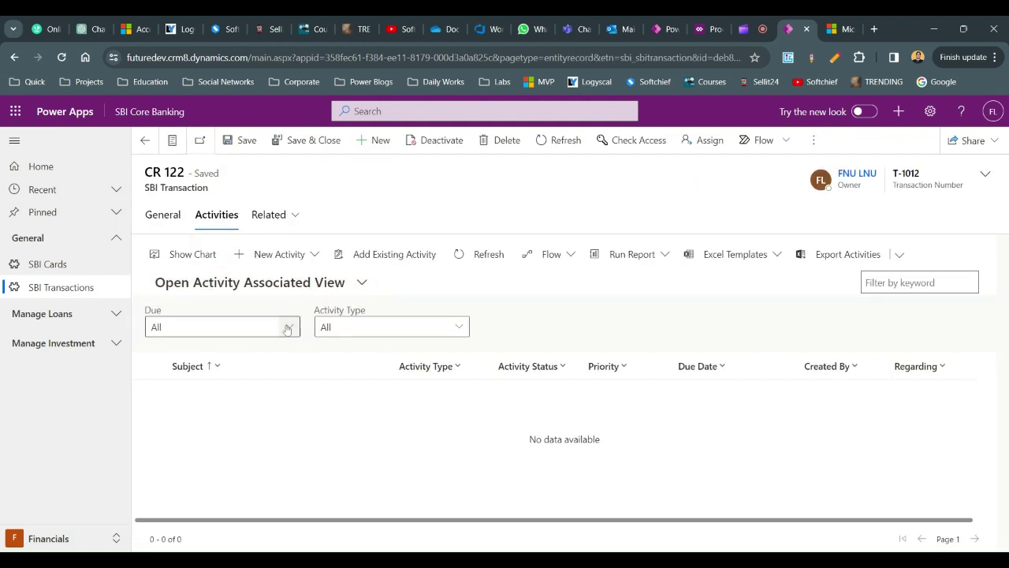
left_click(306, 288)
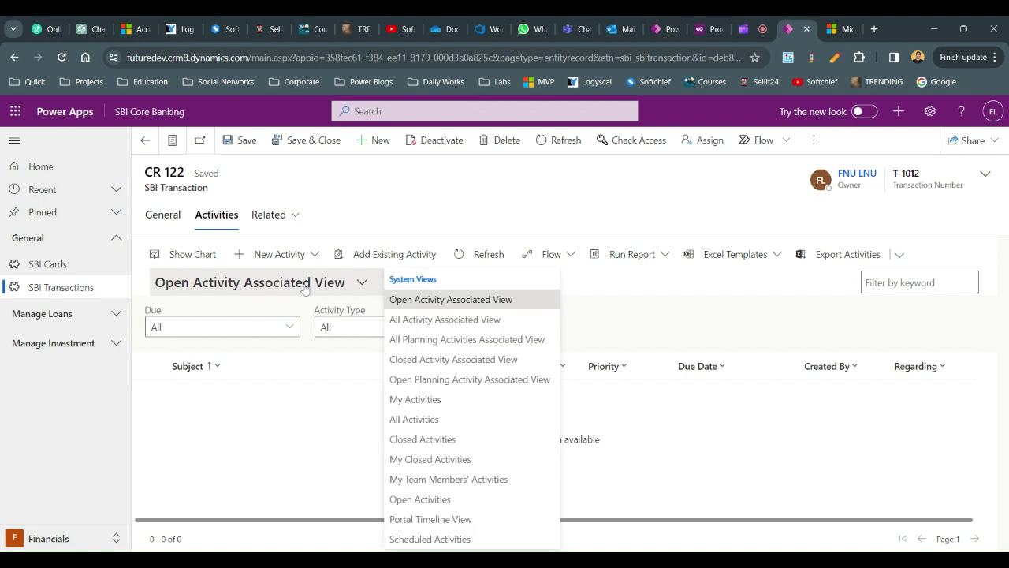
left_click(442, 443)
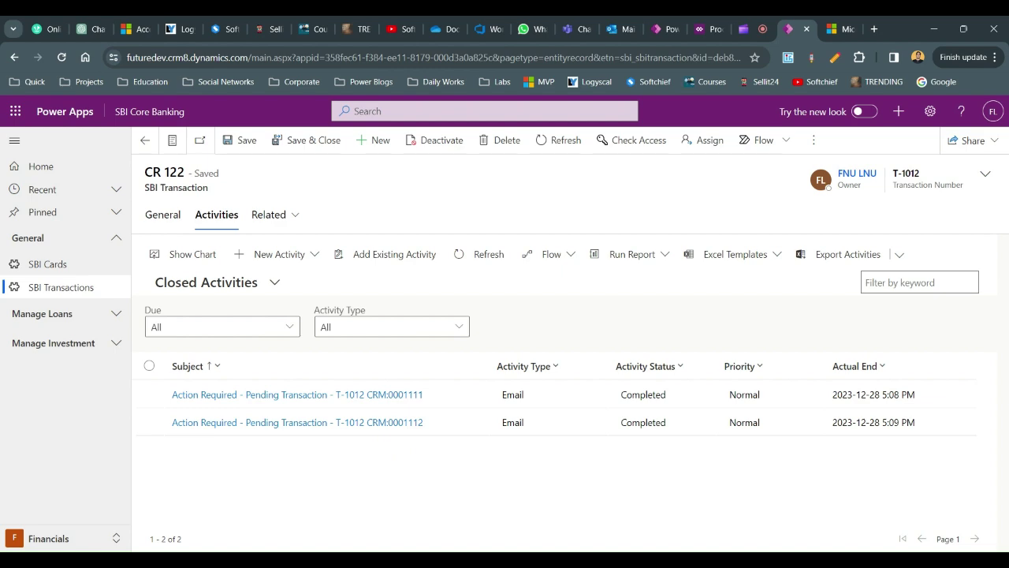
Step: Check the CR 122 runs in System Jobs, and review the step definitions of the Reminder Transaction Process - Recursive workflow
left_click(835, 29)
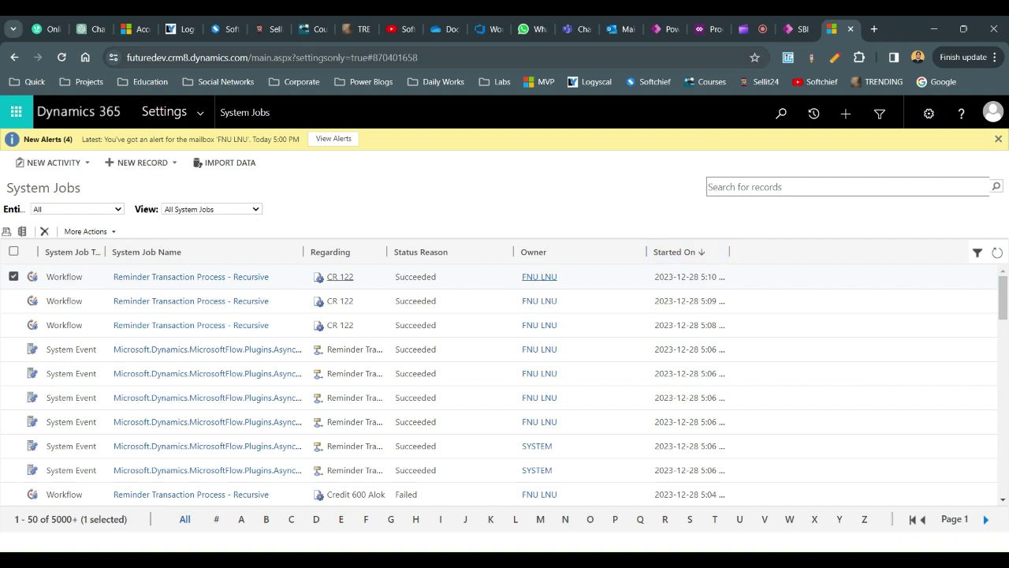
left_click(701, 29)
left_click_drag(1006, 268, 1005, 318)
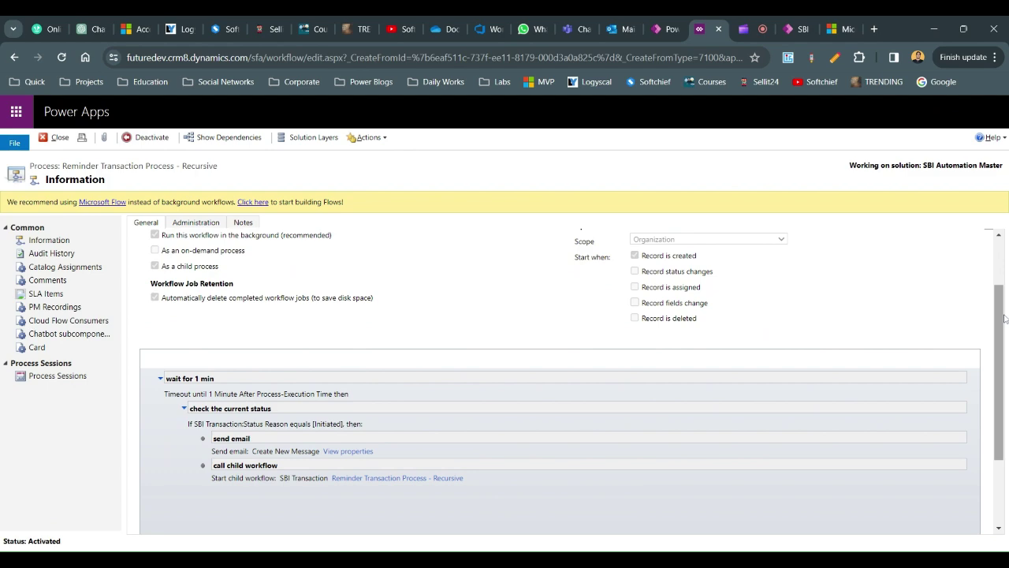